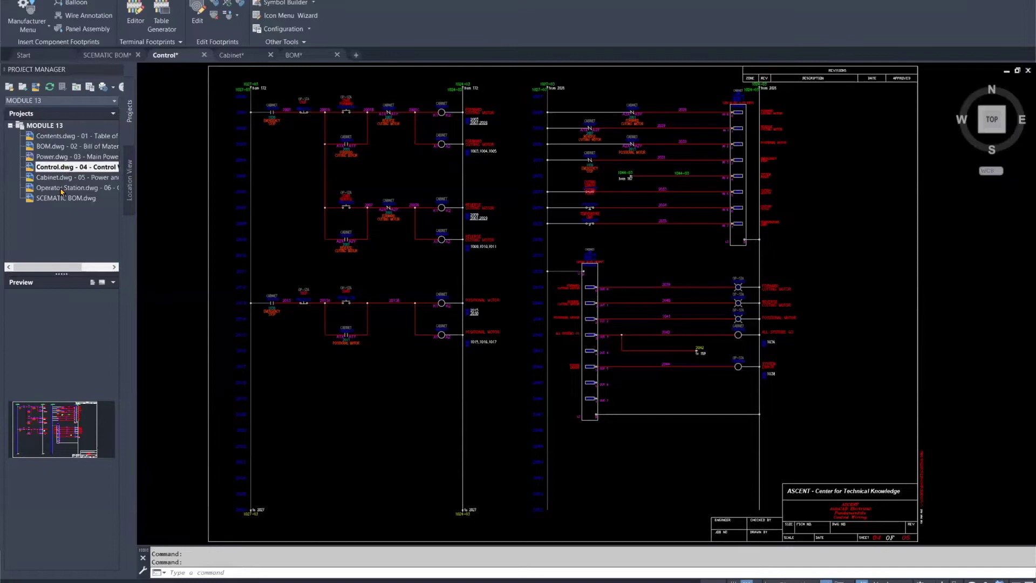
- Compare the Cabinet panel layout with the Control wiring schematic, ending on the Cabinet drawing
mouse_move(237, 58)
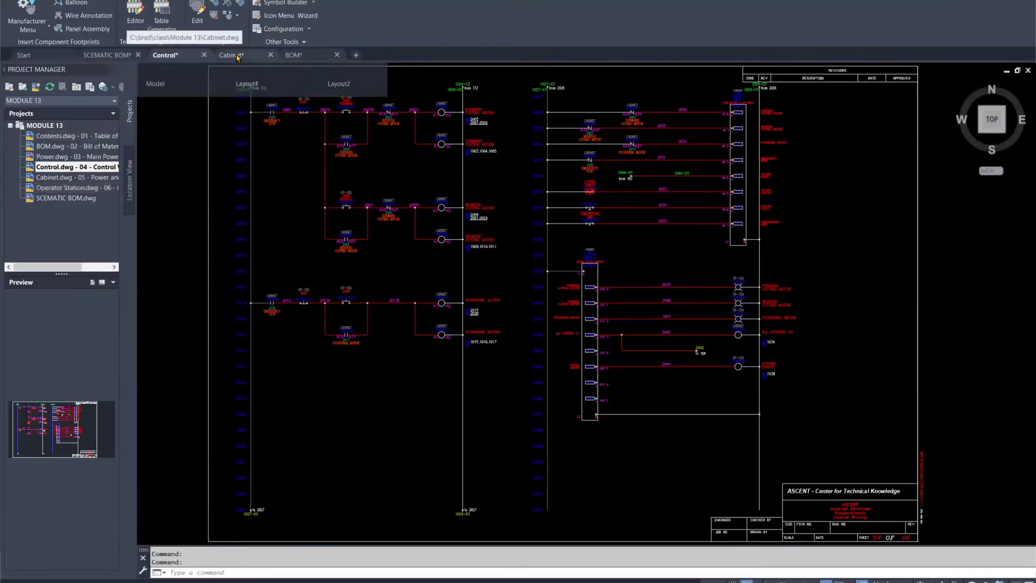
click(238, 57)
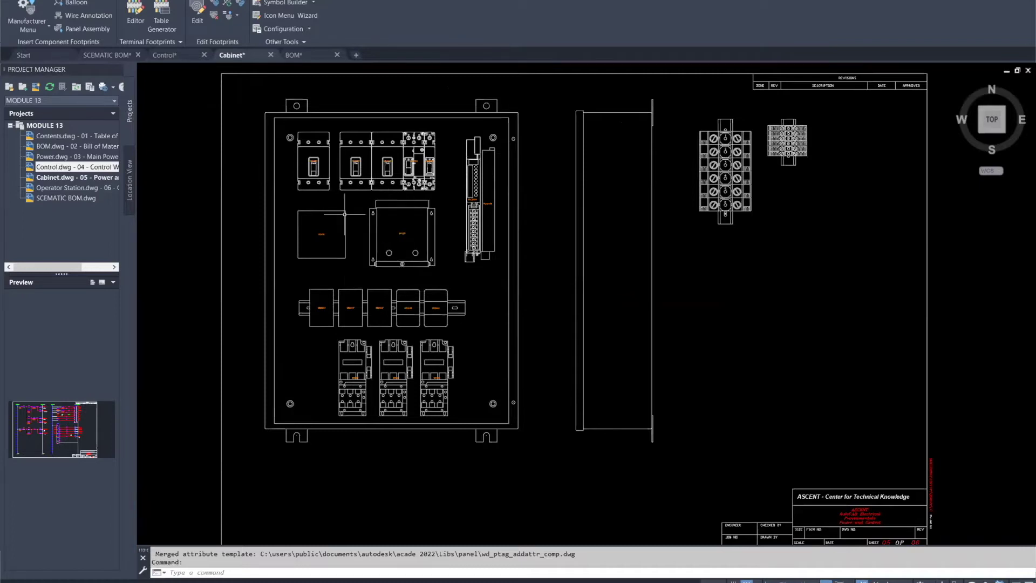
double_click(62, 170)
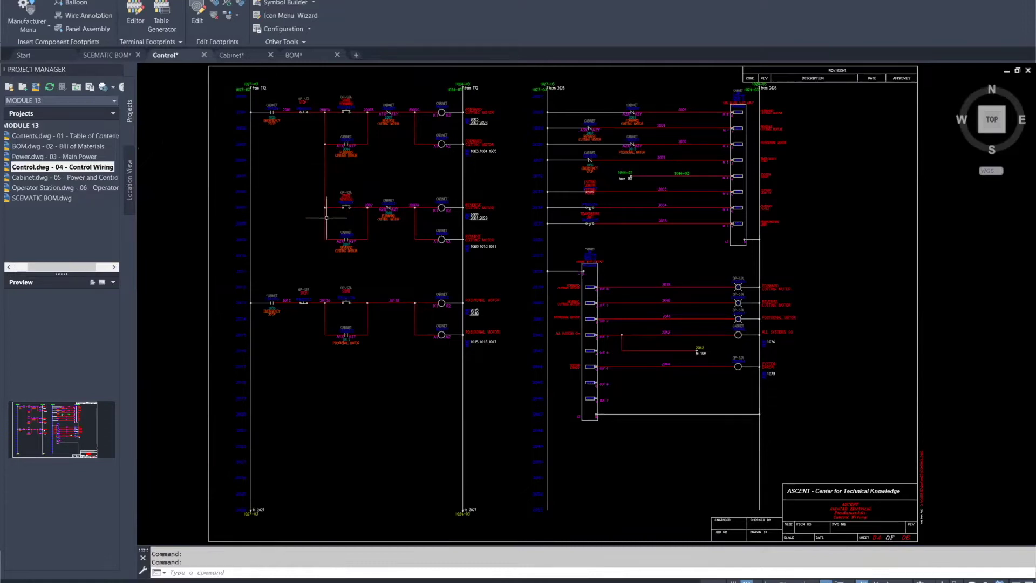
click(238, 55)
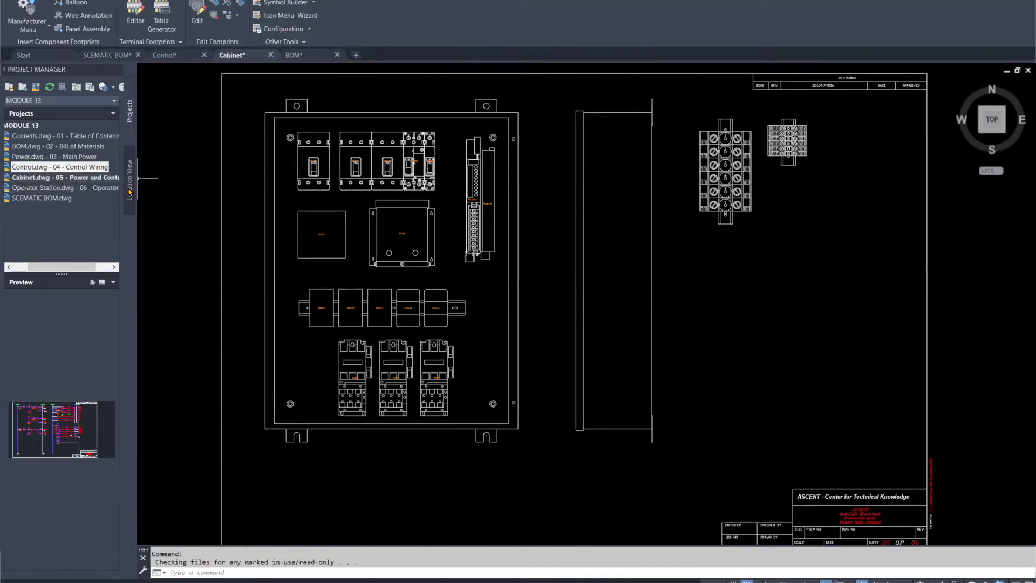
- Open the BOM drawing and examine the entries in its two bill of materials tables
click(35, 147)
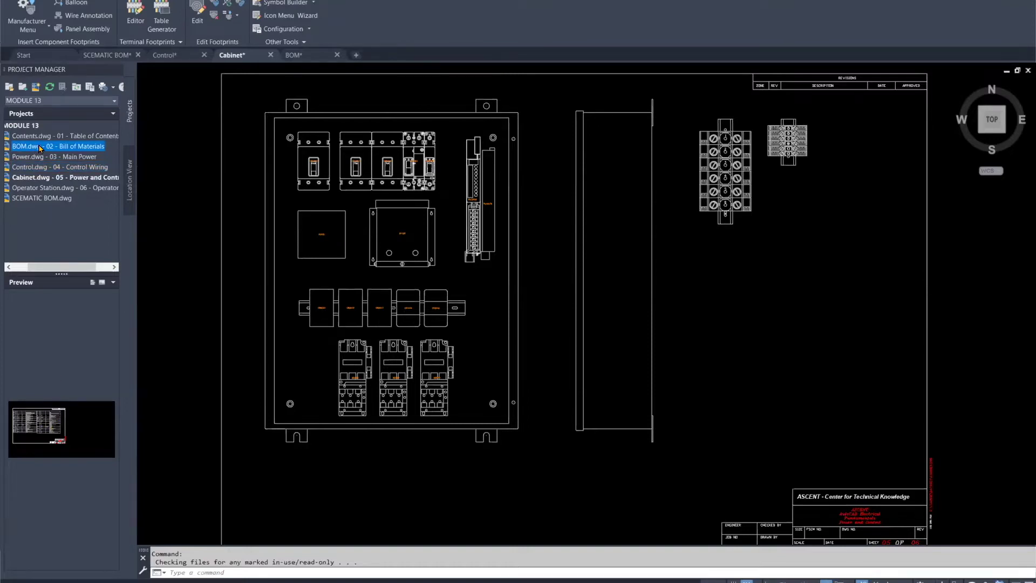
scroll(419, 226, up, 4)
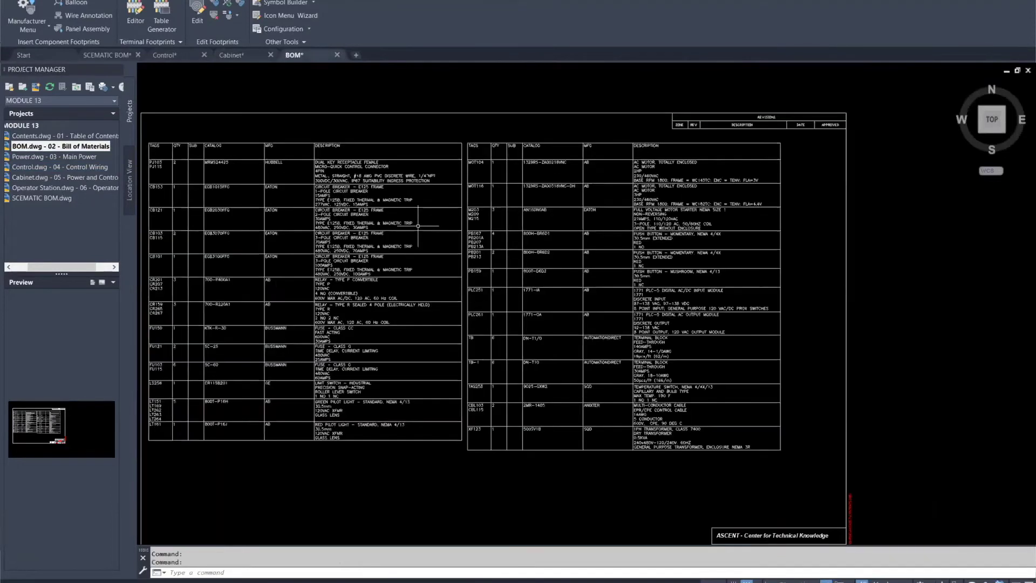
scroll(418, 225, up, 3)
middle_drag(501, 234, 530, 240)
scroll(441, 215, down, 3)
scroll(441, 214, up, 3)
scroll(441, 214, down, 3)
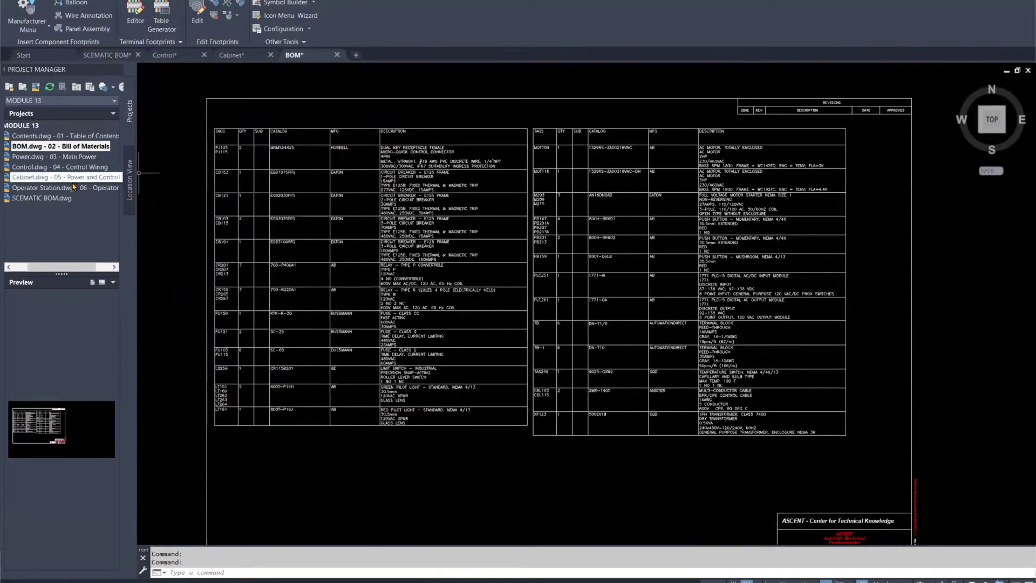
click(381, 203)
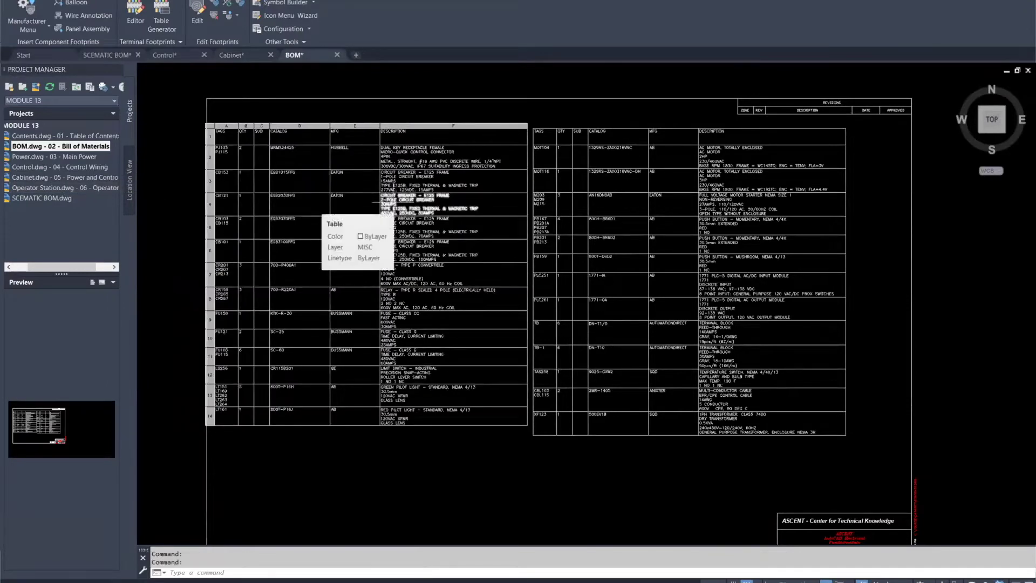
key(Escape)
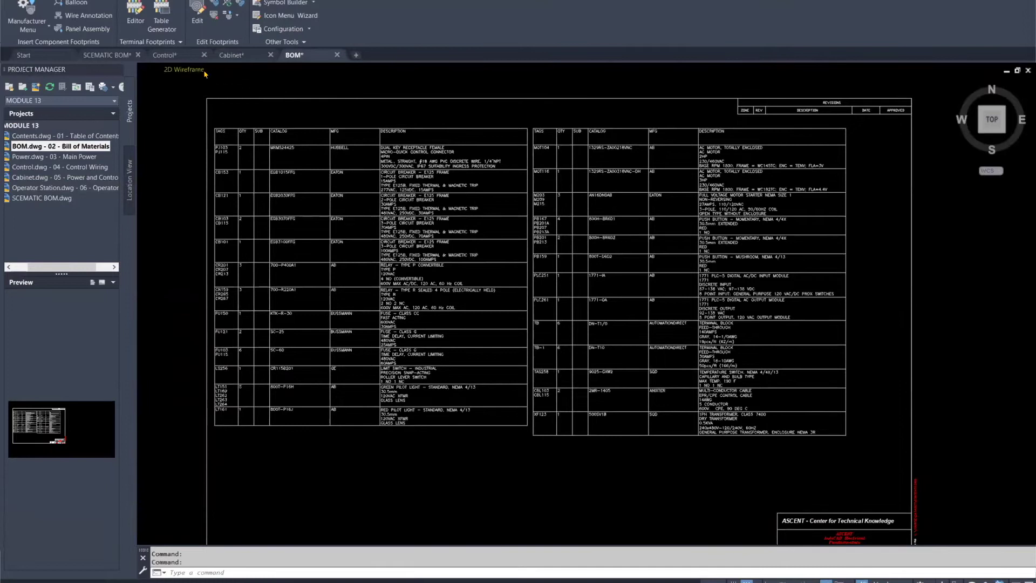
- Revisit the Cabinet layout and examine the forward and reverse cutting motor circuits in the Control drawing
click(231, 55)
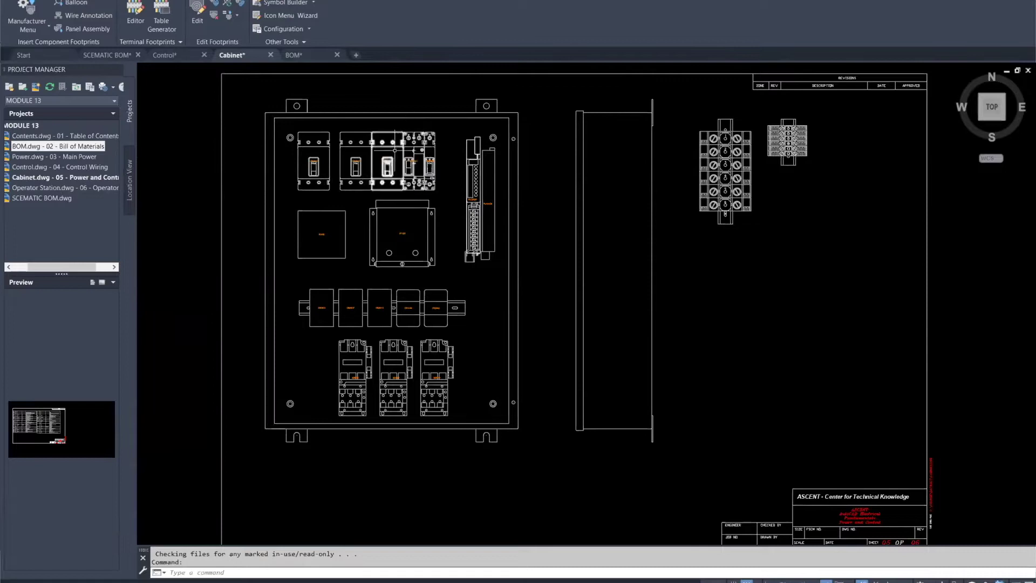
mouse_move(395, 149)
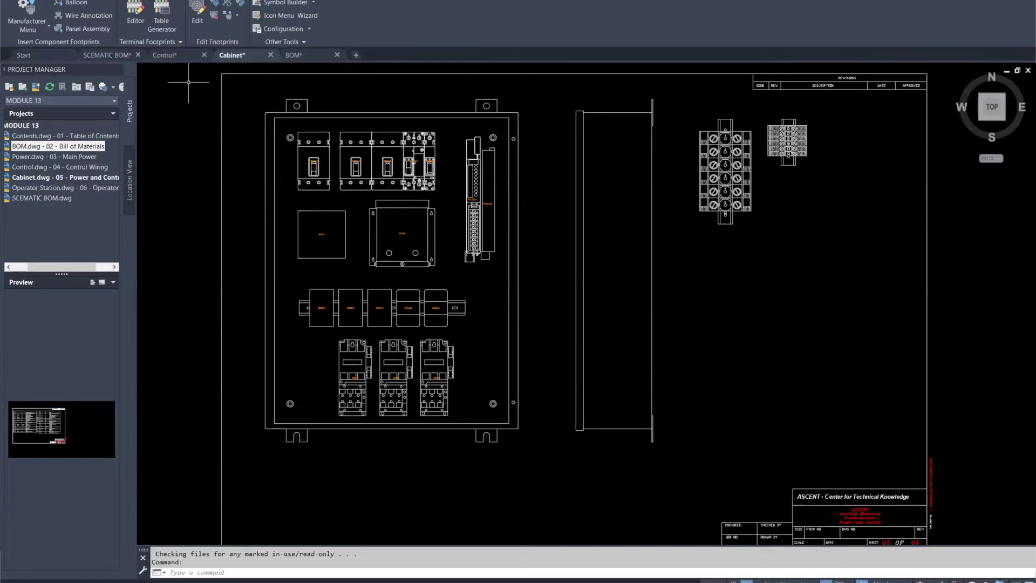
click(164, 55)
scroll(319, 186, up, 4)
scroll(347, 178, up, 2)
scroll(358, 178, down, 2)
middle_drag(388, 204, 380, 224)
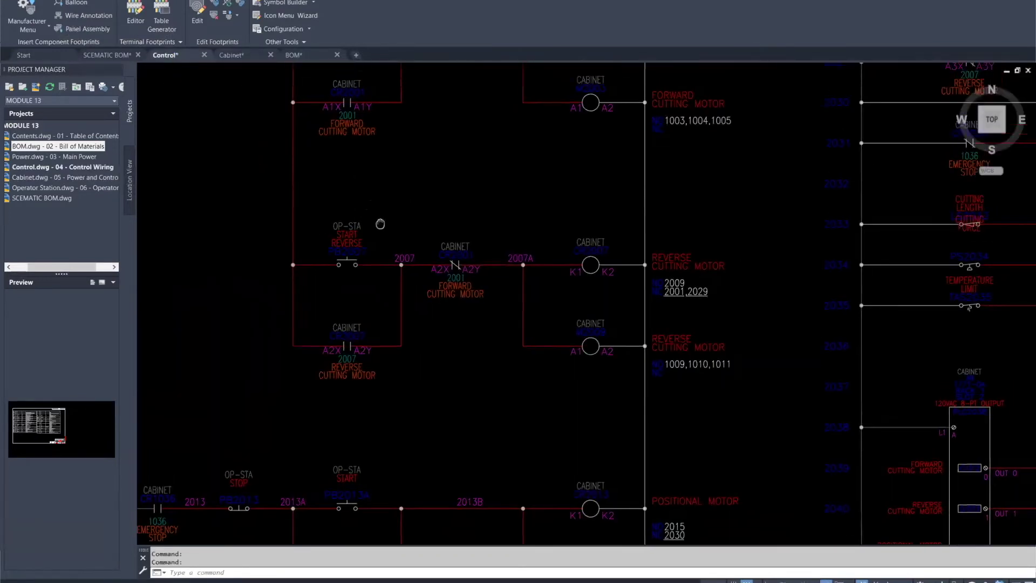
scroll(380, 224, up, 2)
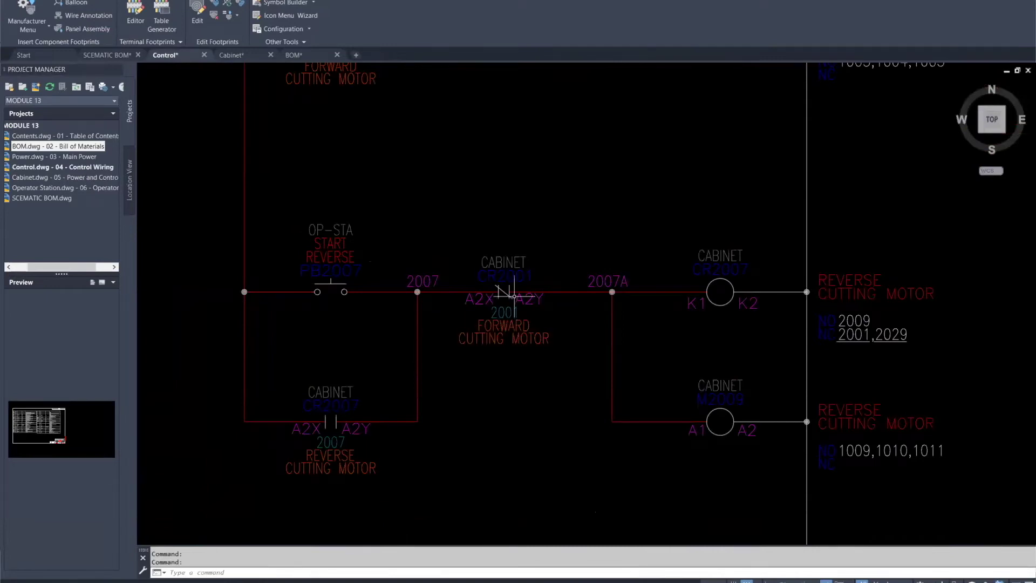
scroll(685, 294, down, 4)
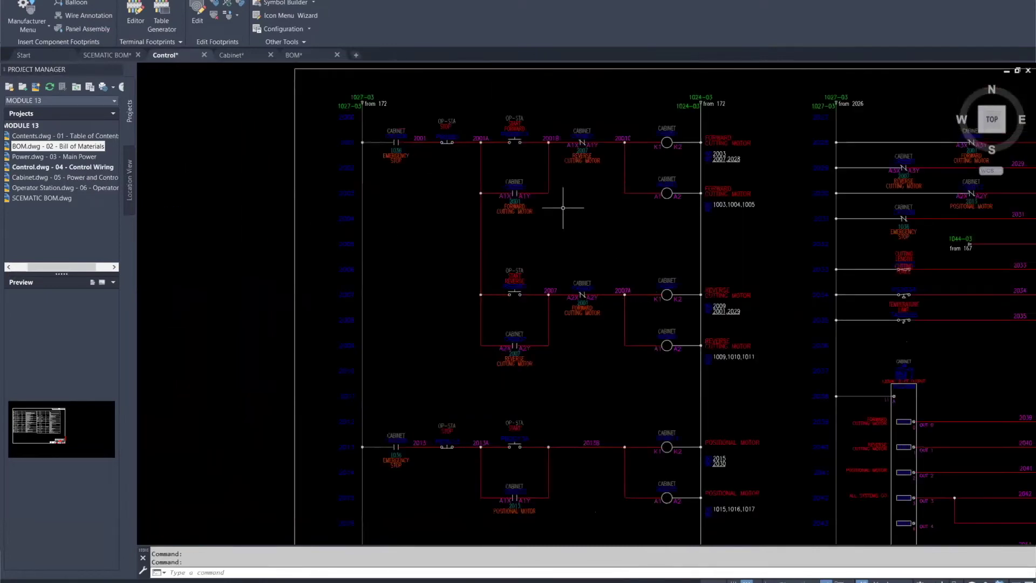
scroll(563, 207, up, 5)
middle_drag(507, 302, 526, 471)
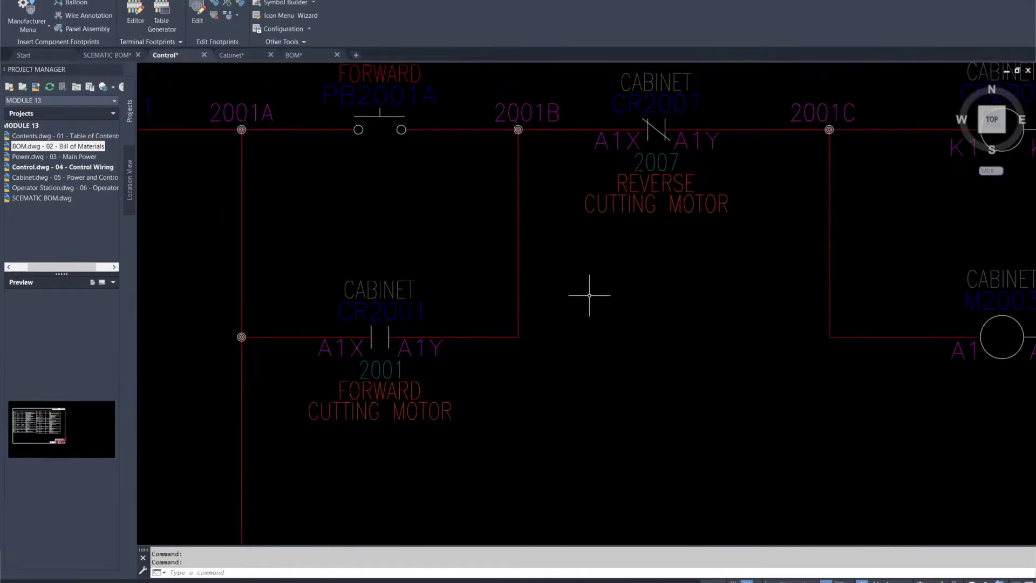
scroll(635, 361, down, 2)
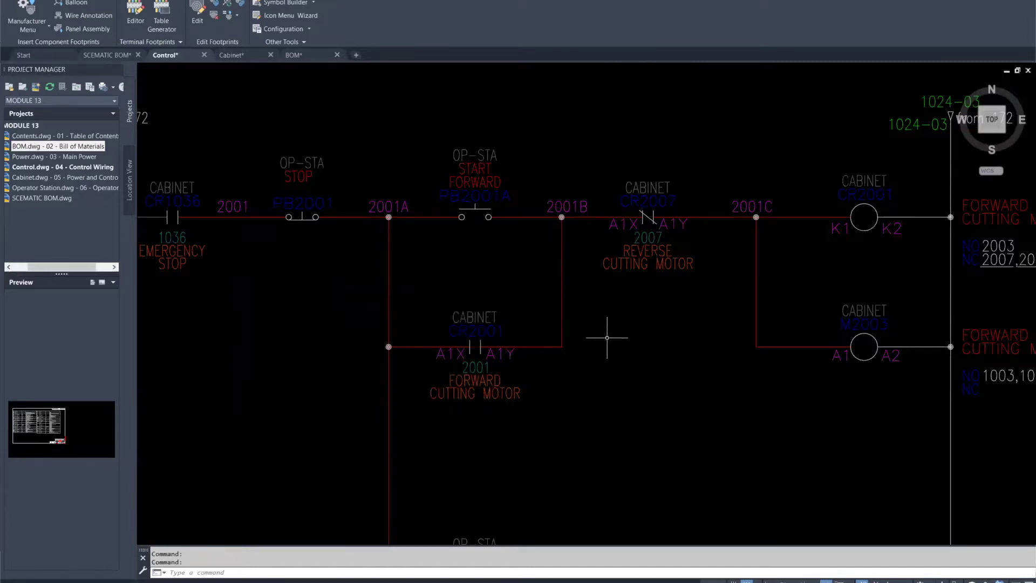
scroll(607, 337, down, 2)
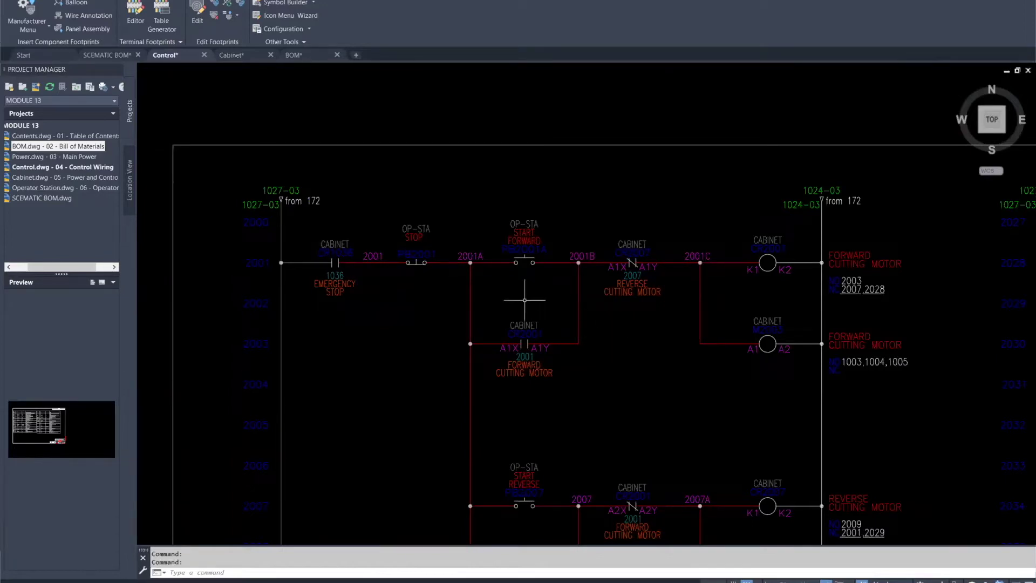
scroll(484, 264, up, 2)
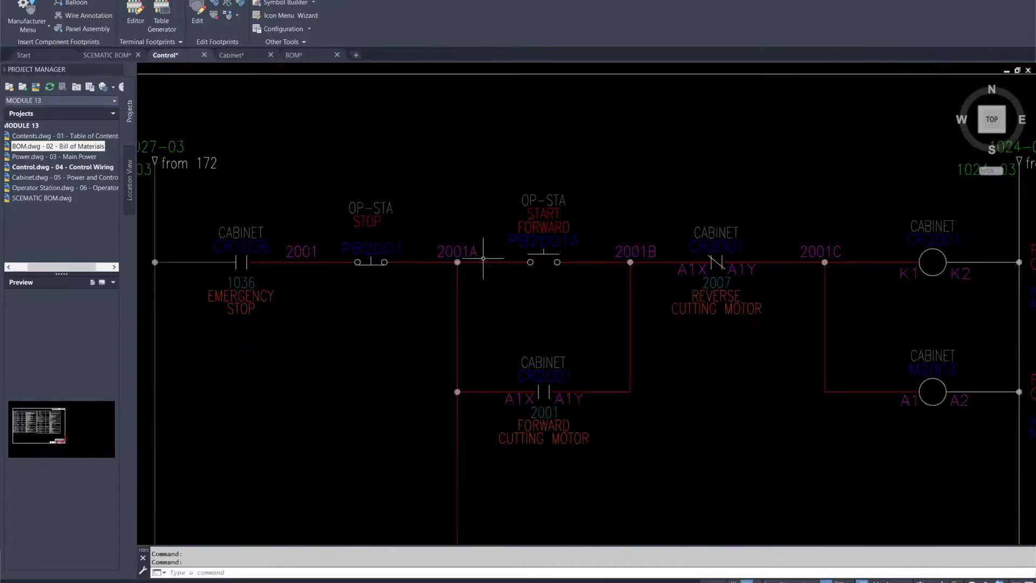
- Edit the STOP push button PB2001 and look up its catalog part in the push buttons category with an empty search
right_click(369, 263)
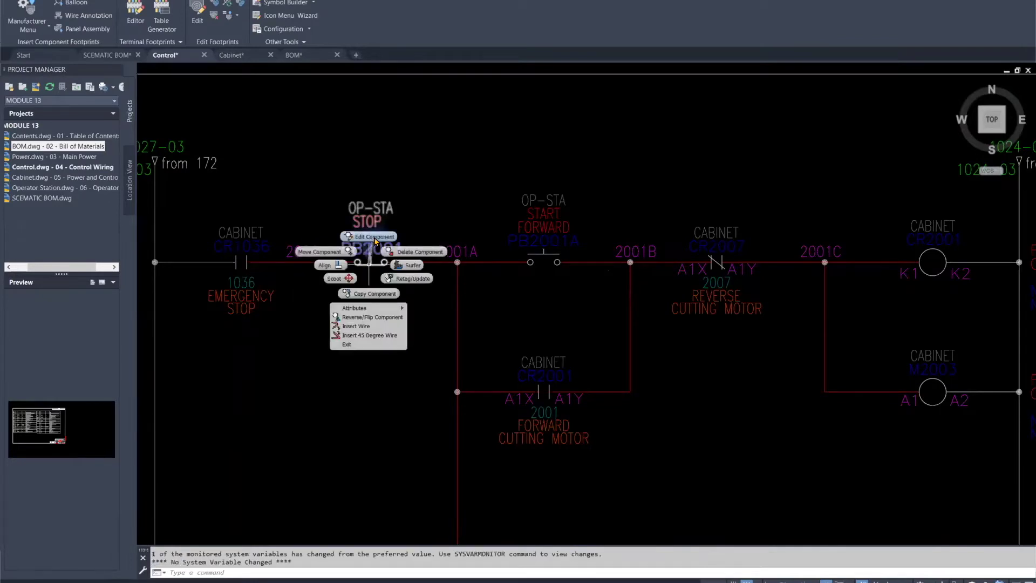
click(368, 236)
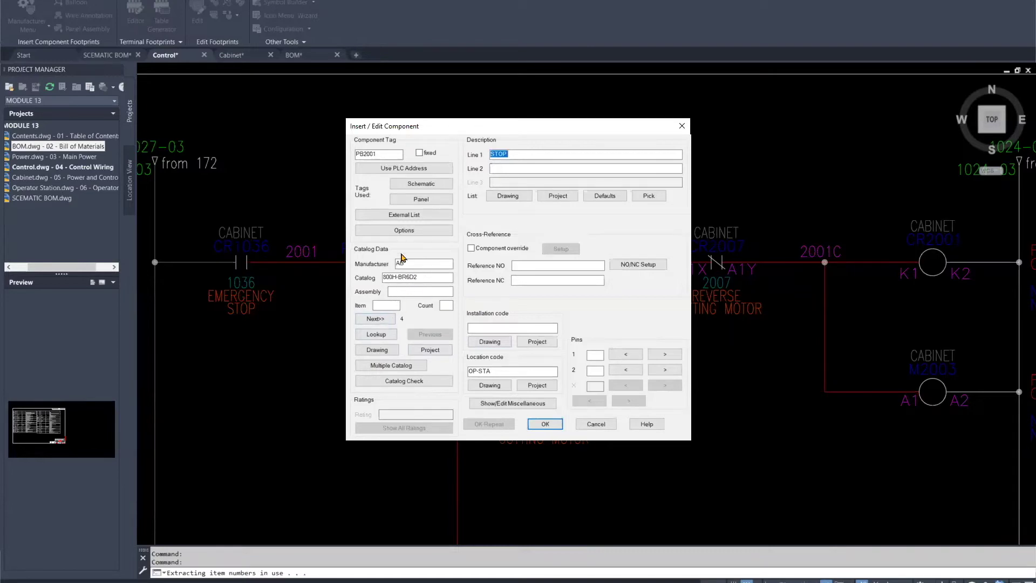
click(383, 334)
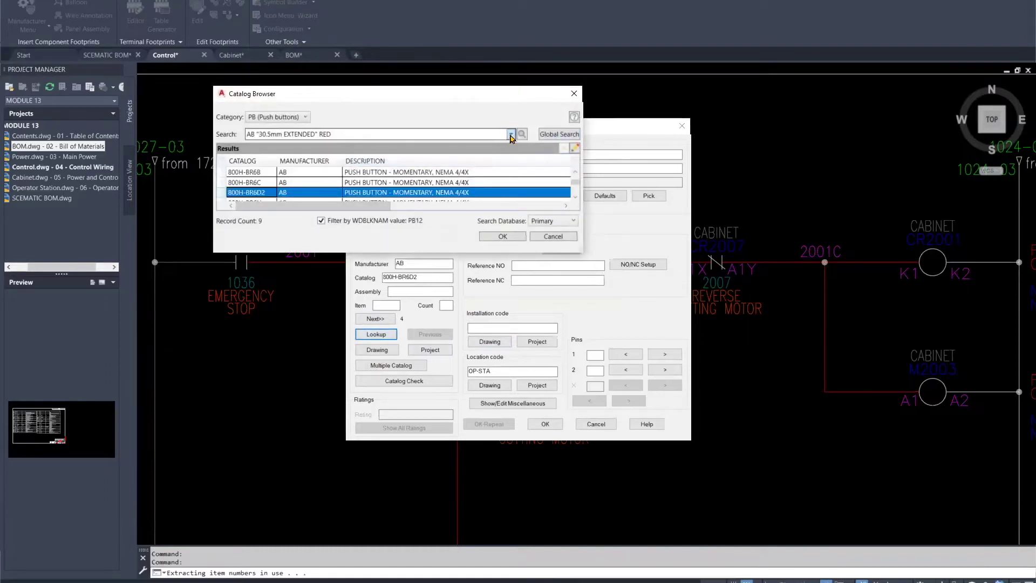
drag(449, 133, 201, 129)
key(BackSpace)
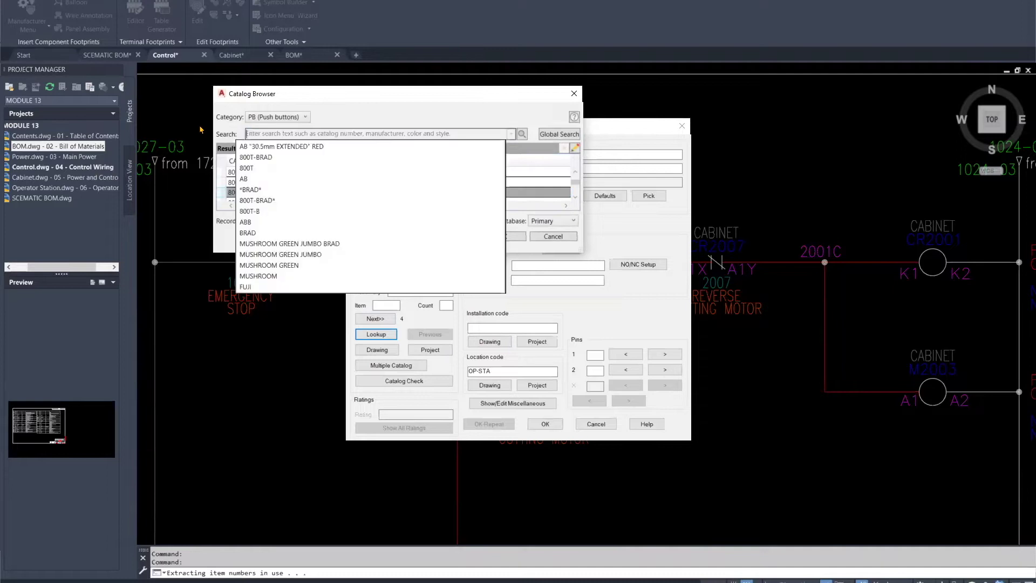
click(520, 134)
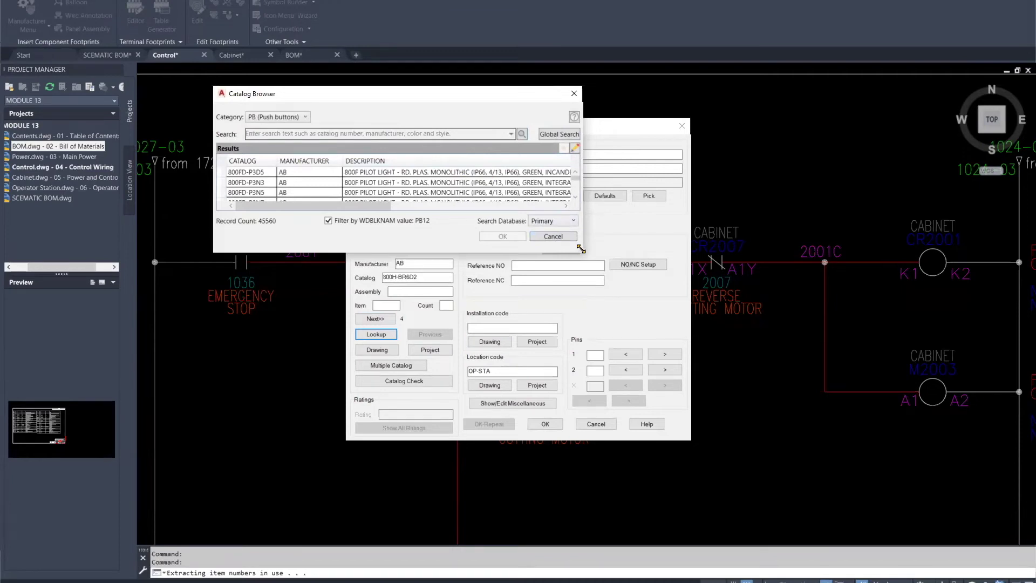
- Assign the AB 800B-MT emergency stop to PB2001 and save the related panel symbol update as a task
drag(580, 249, 806, 462)
scroll(416, 210, up, 4)
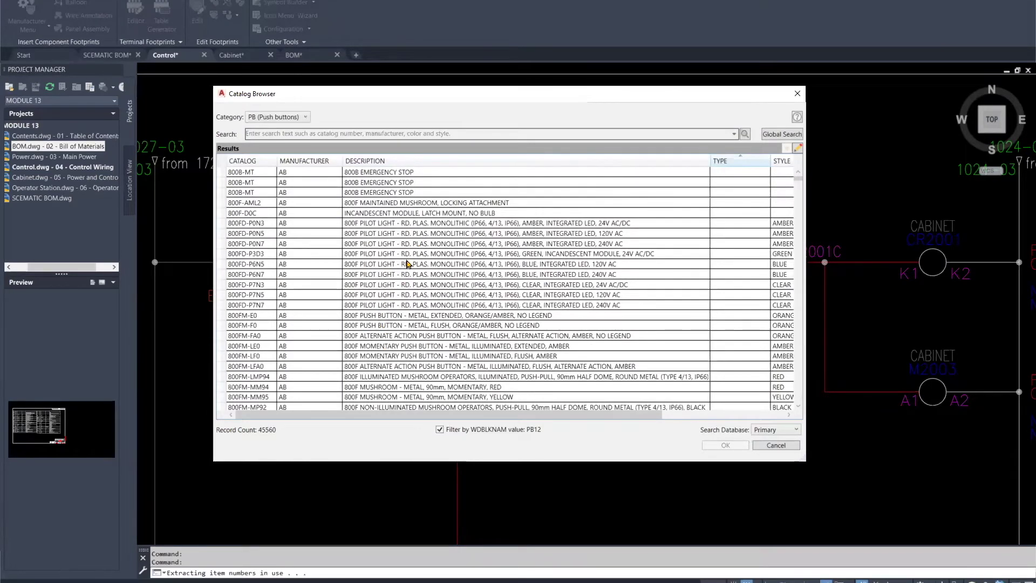
scroll(412, 250, up, 3)
click(381, 266)
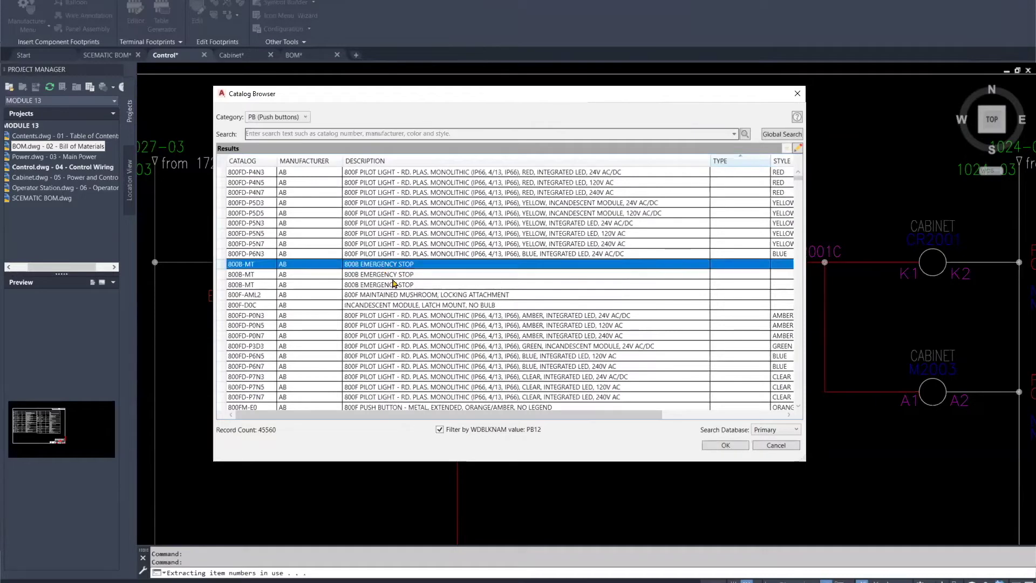
click(722, 445)
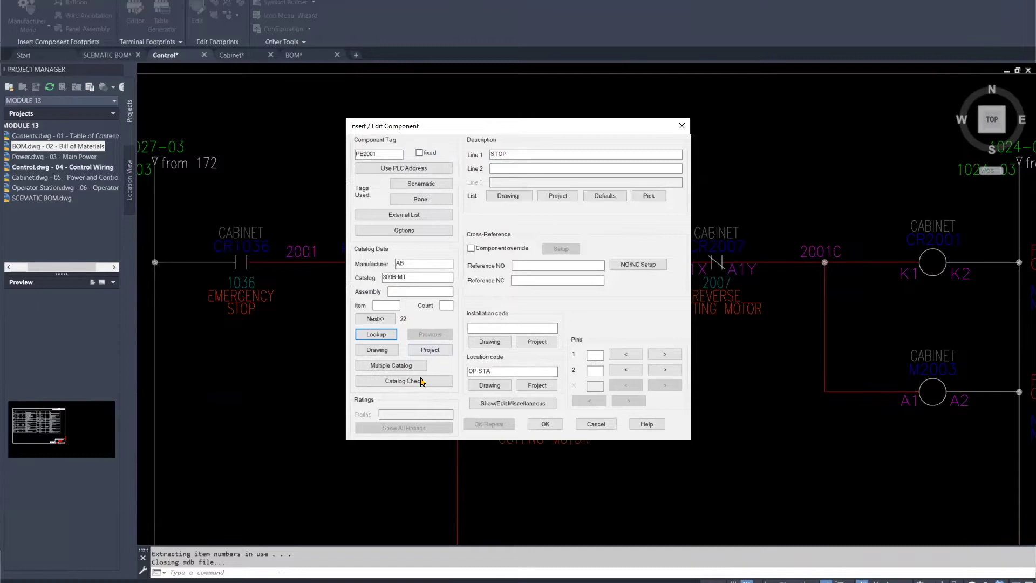
click(544, 426)
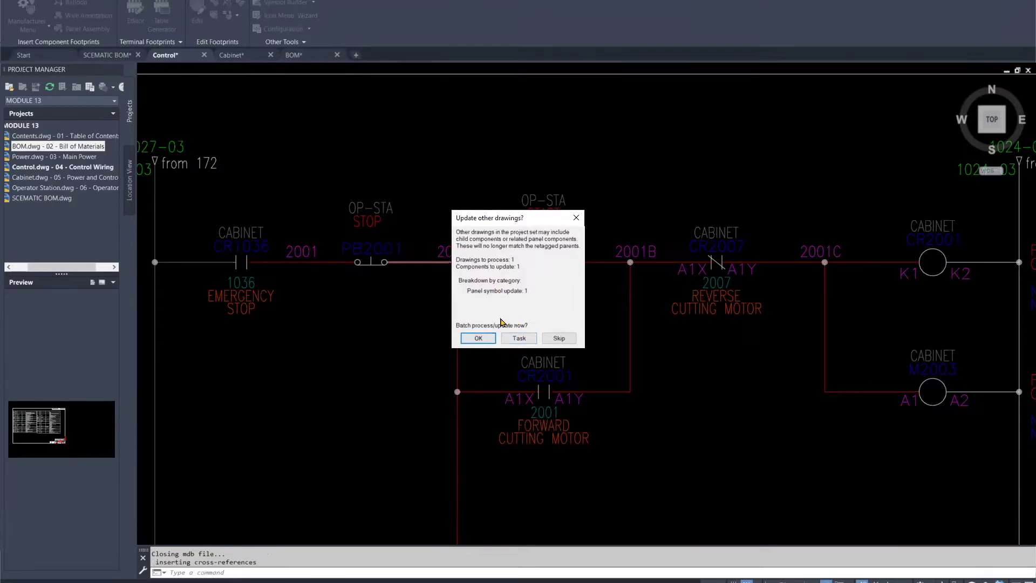
click(517, 338)
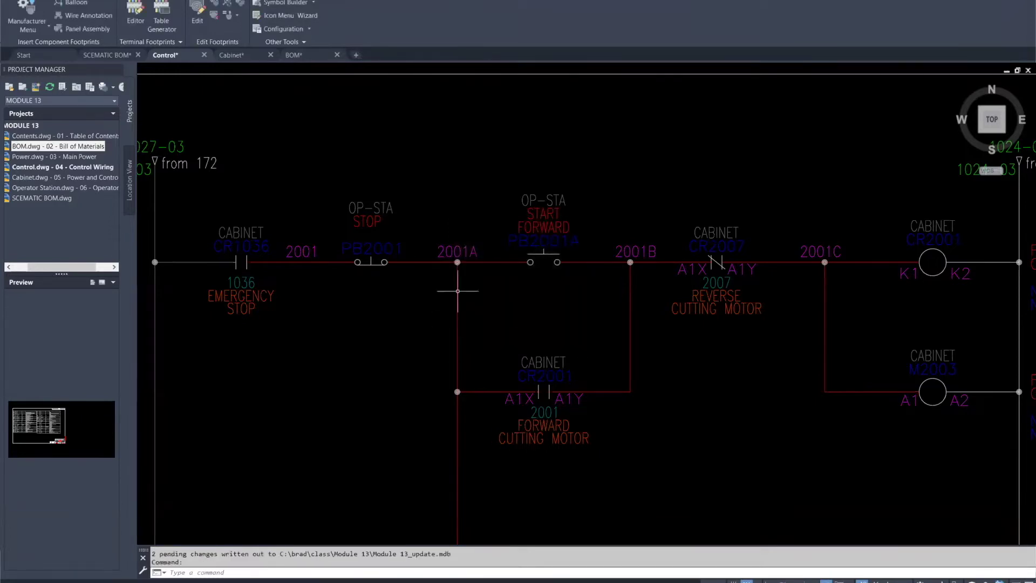
- Check the component footprints in the Cabinet panel layout
mouse_move(507, 262)
click(232, 54)
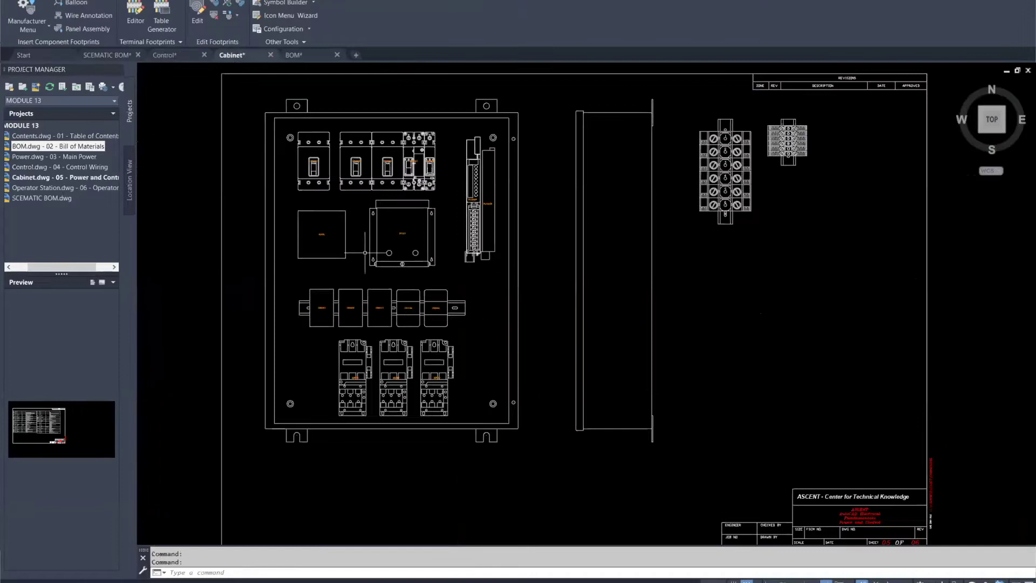
scroll(377, 254, up, 3)
scroll(324, 216, down, 3)
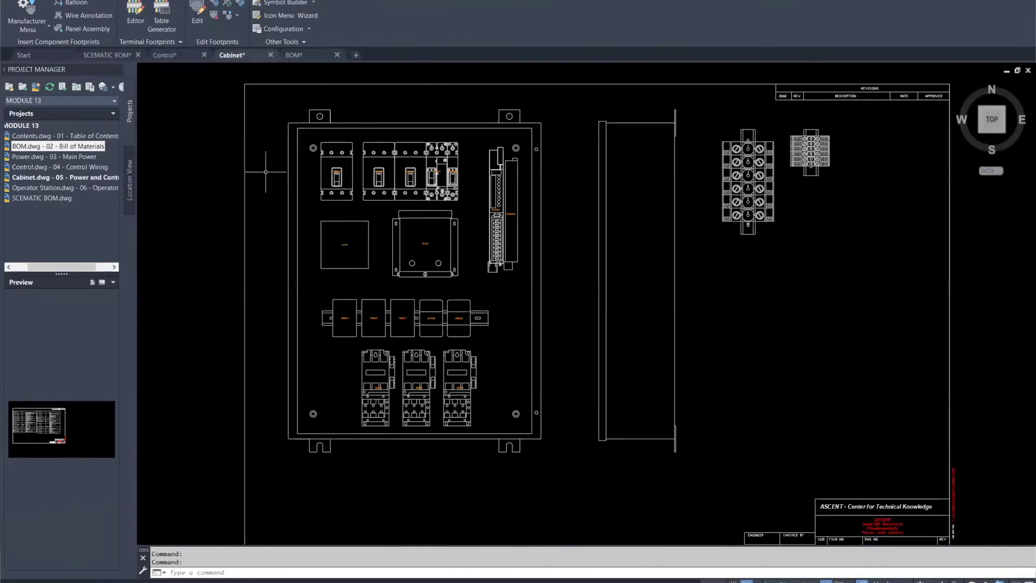
- Open the Operator Station drawing and examine the balloons around the Power On light and the parts table
click(50, 189)
double_click(52, 189)
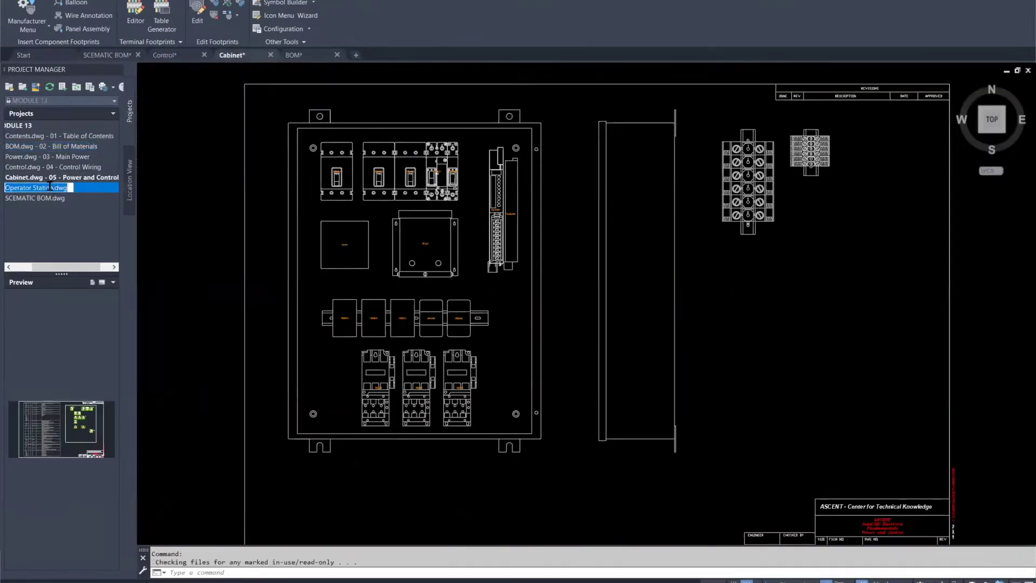
scroll(571, 248, up, 4)
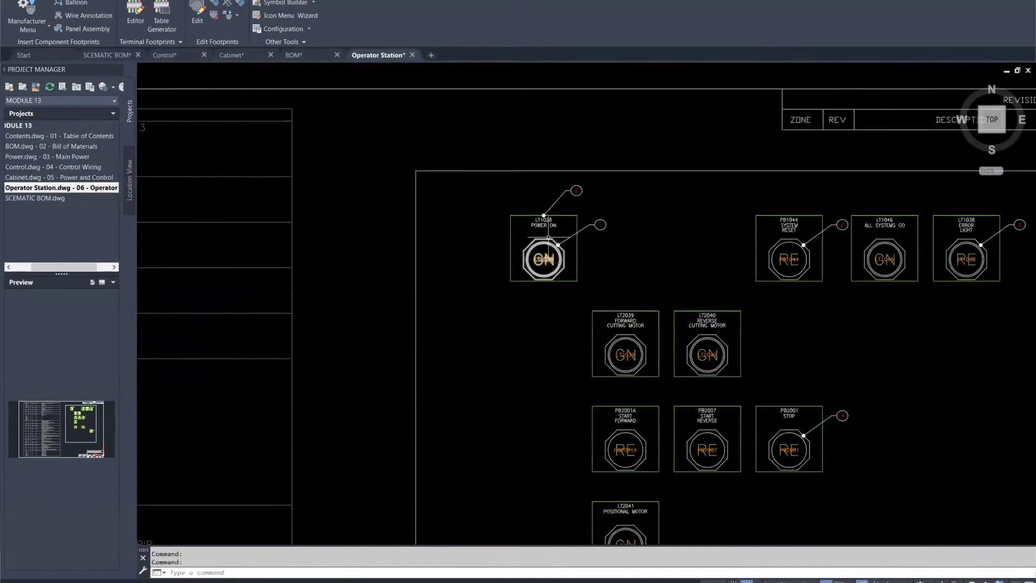
scroll(571, 248, up, 3)
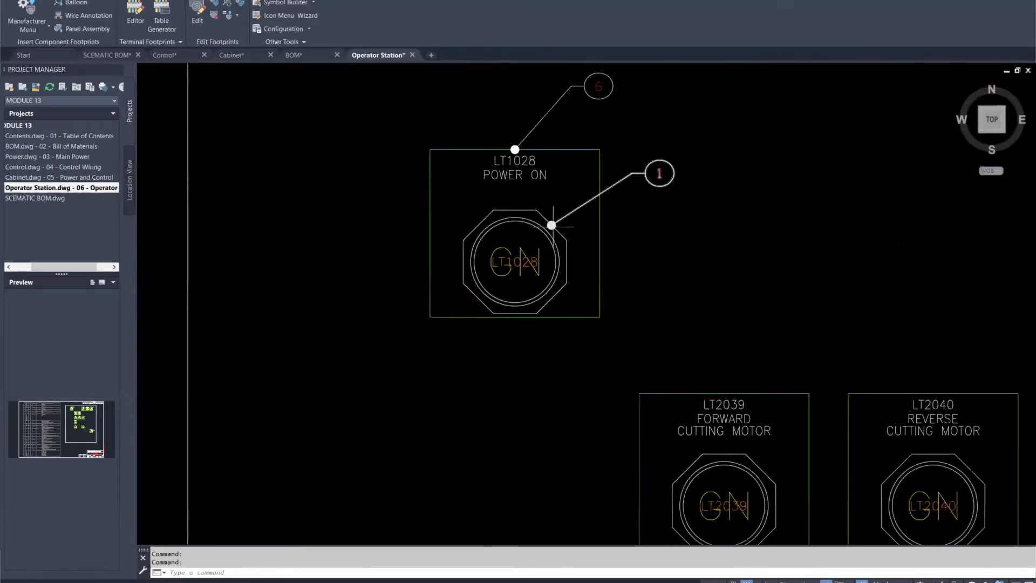
scroll(552, 226, down, 7)
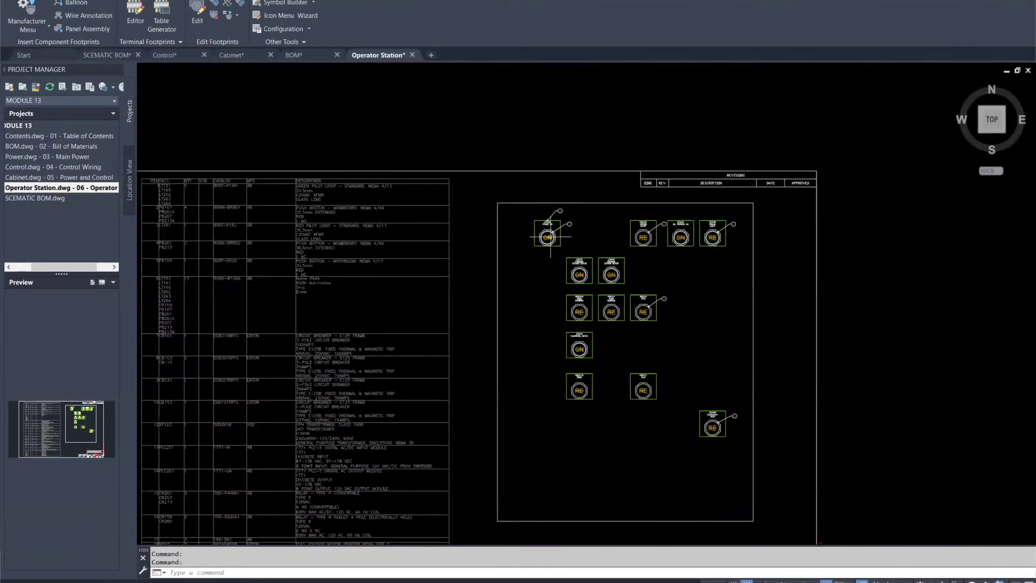
scroll(230, 192, up, 5)
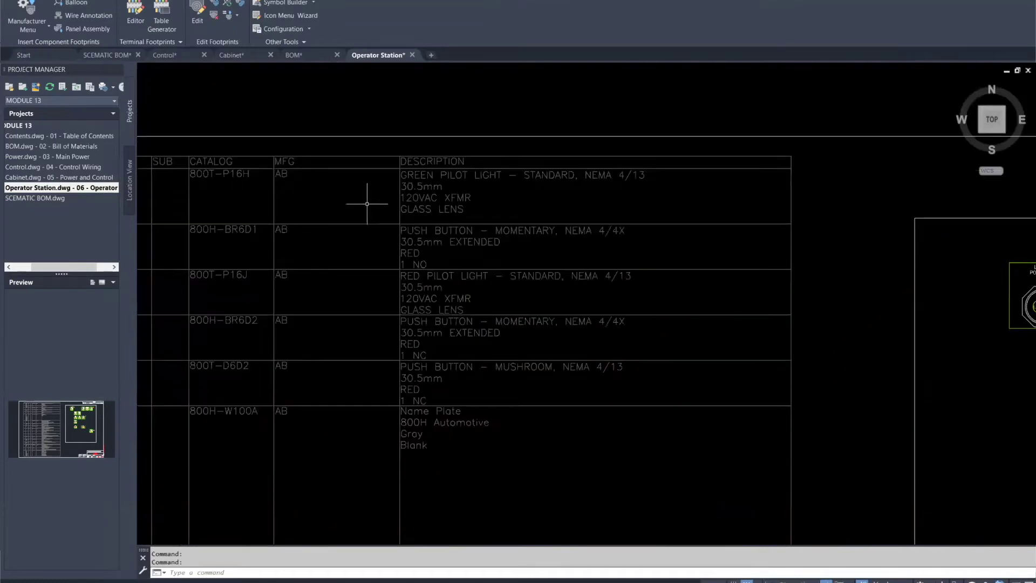
- Compare the catalog entries in the Operator Station parts table with the ballooned panel components
scroll(365, 203, down, 3)
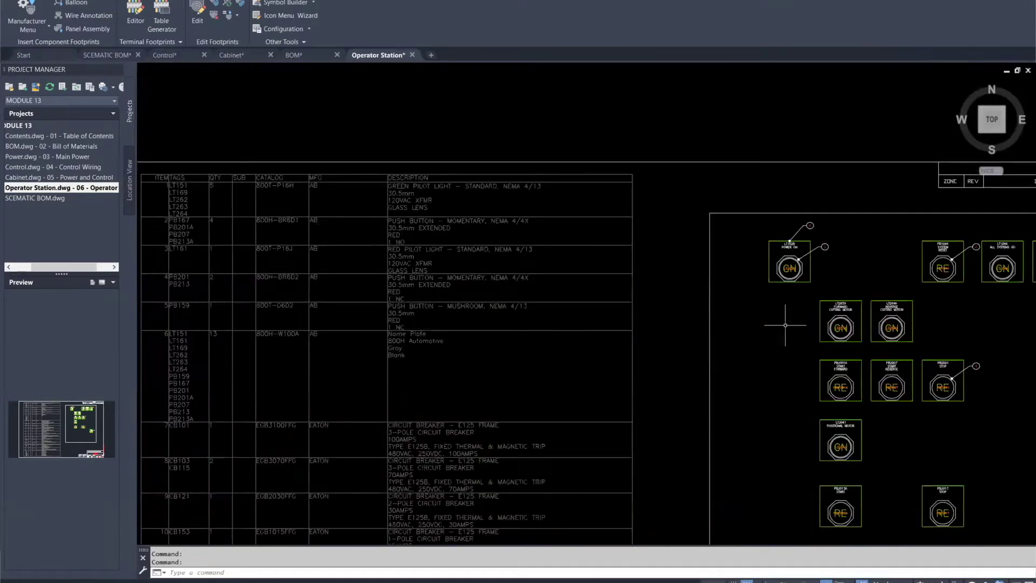
scroll(836, 296, up, 3)
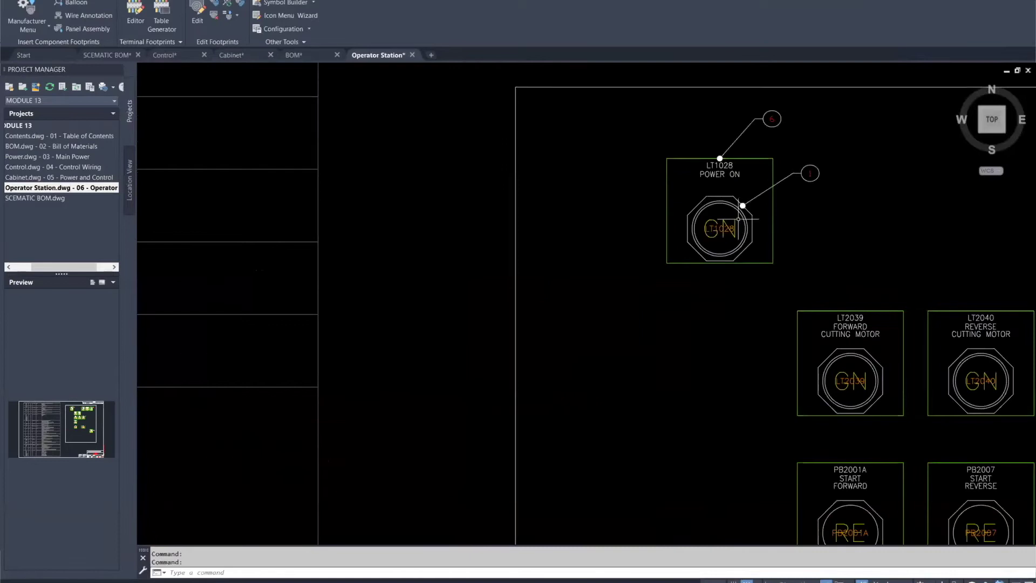
scroll(742, 205, down, 5)
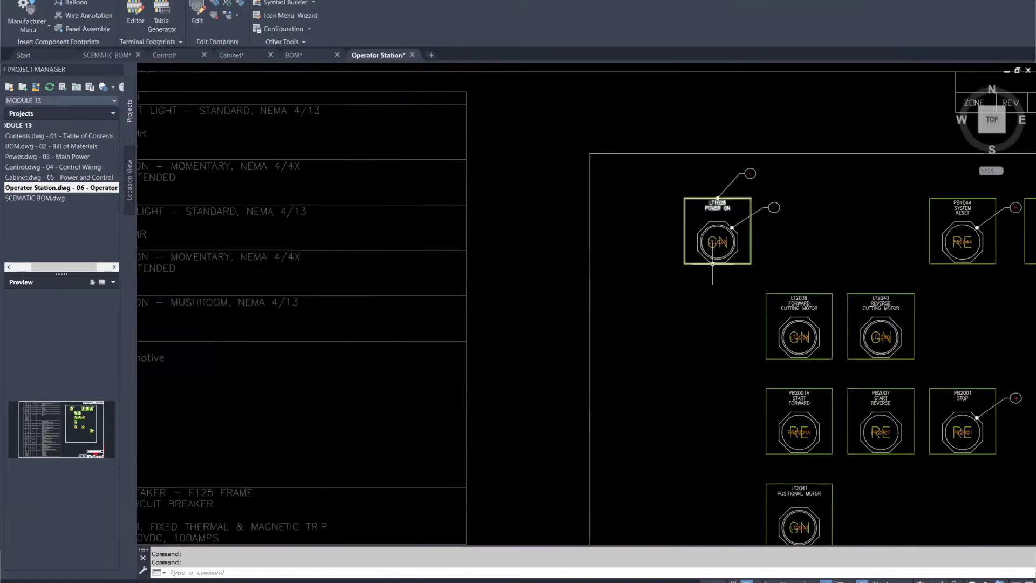
scroll(272, 225, up, 2)
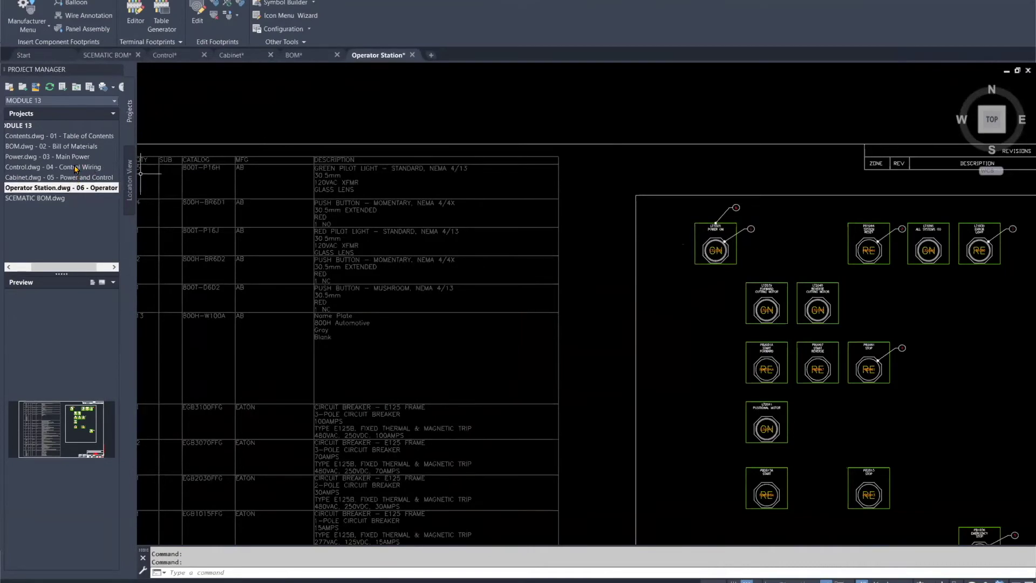
- Open the Control drawing and examine the forward, reverse and positional motor circuits
click(171, 54)
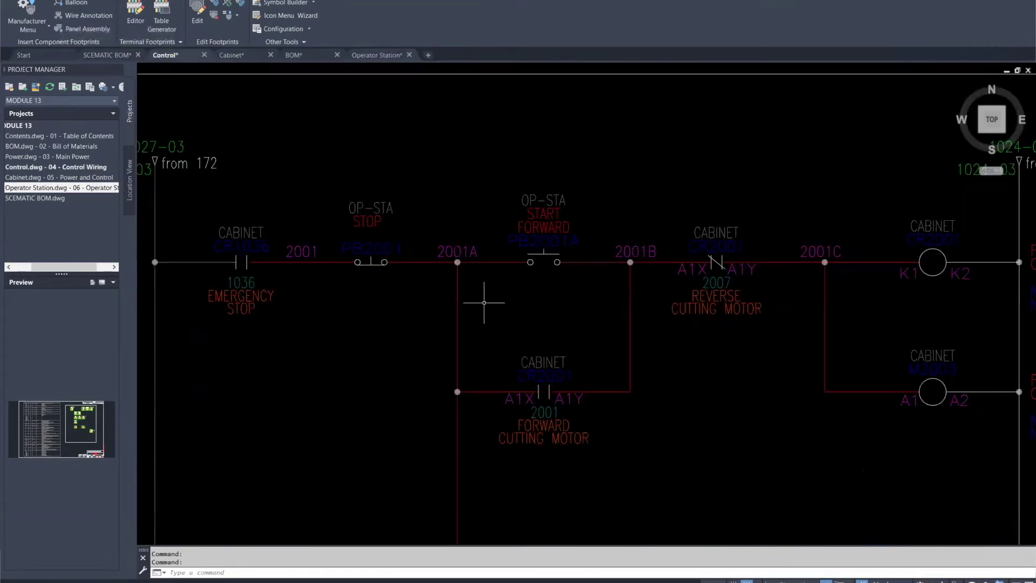
scroll(486, 290, down, 3)
middle_drag(485, 289, 498, 224)
scroll(511, 234, down, 2)
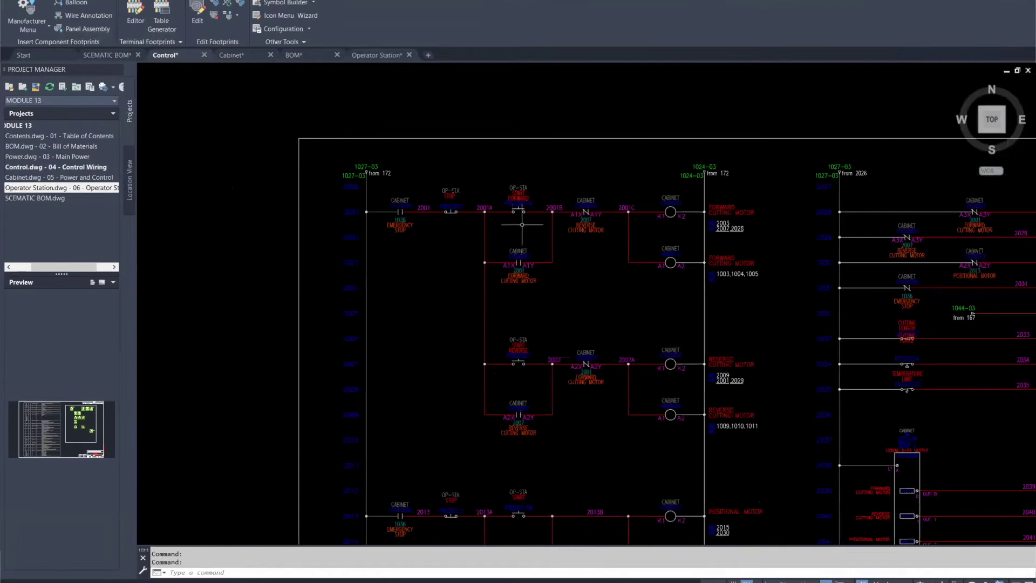
scroll(577, 264, up, 2)
scroll(620, 297, down, 3)
middle_drag(620, 296, 590, 214)
scroll(574, 311, up, 2)
scroll(573, 310, up, 2)
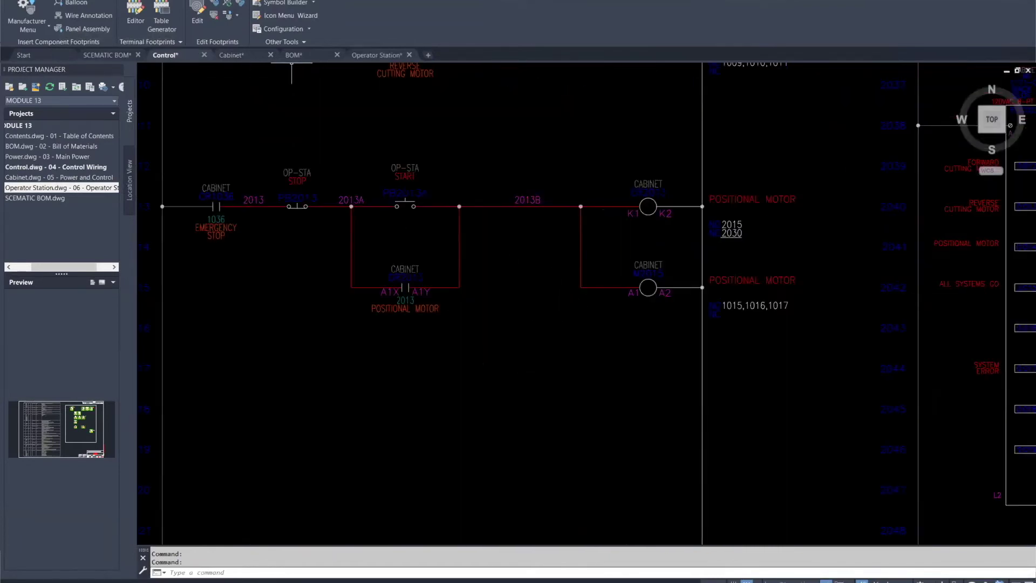
scroll(67, 38, up, 1)
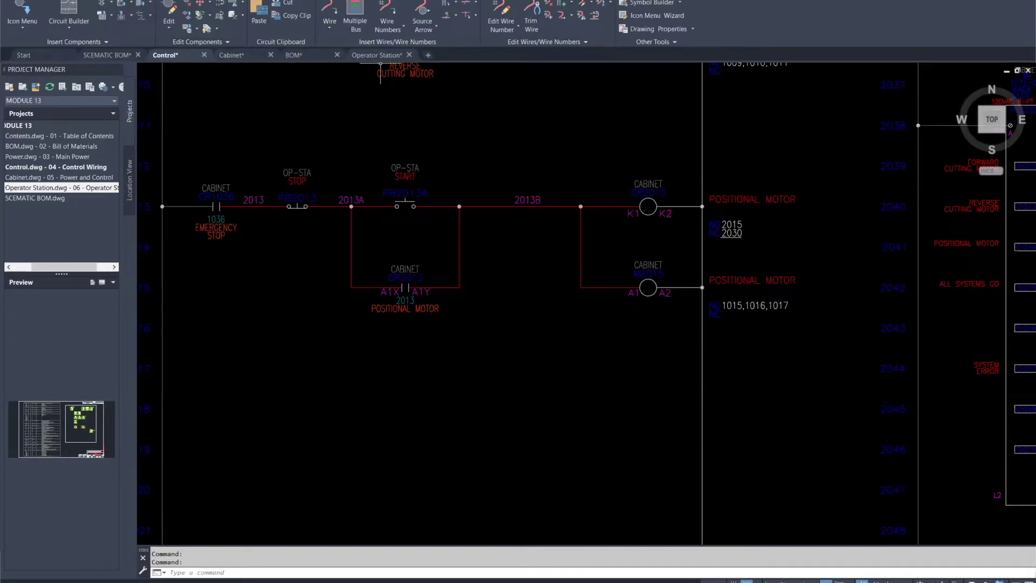
- Bring up the schematic editing tools and examine the positional motor circuit around the START push button PB2013A
click(32, 1)
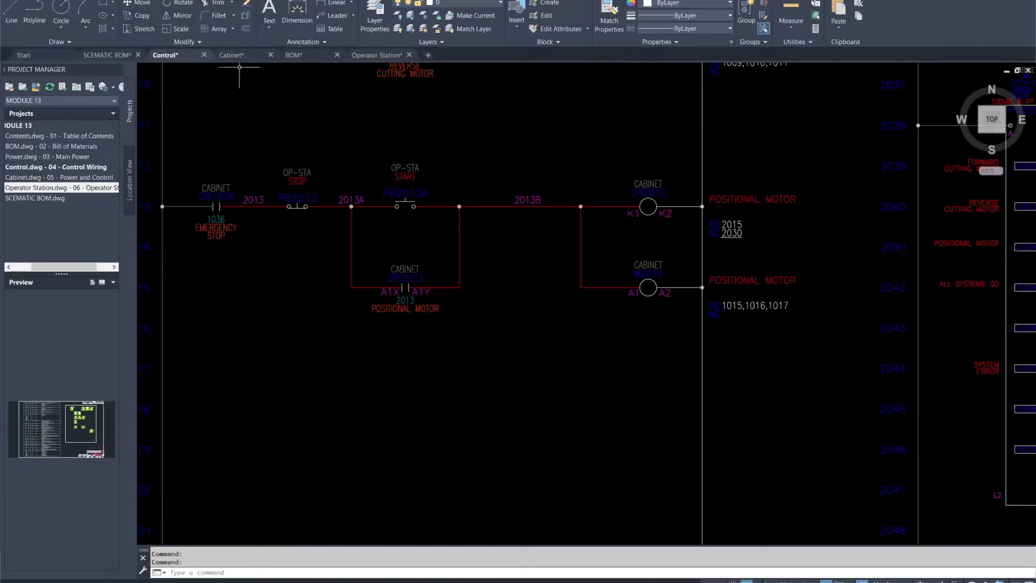
click(205, 0)
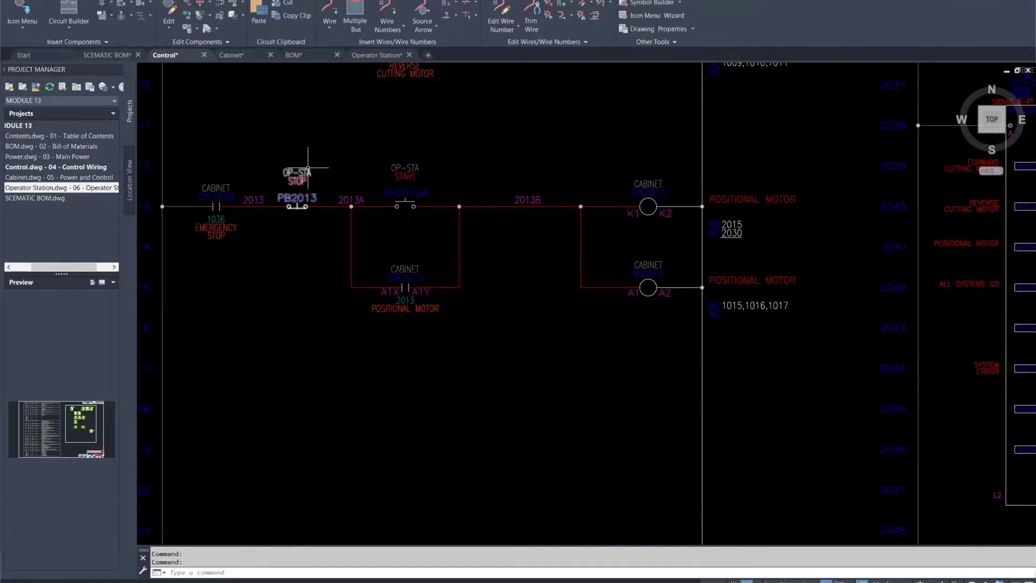
scroll(302, 172, down, 4)
scroll(367, 186, down, 2)
scroll(370, 173, up, 4)
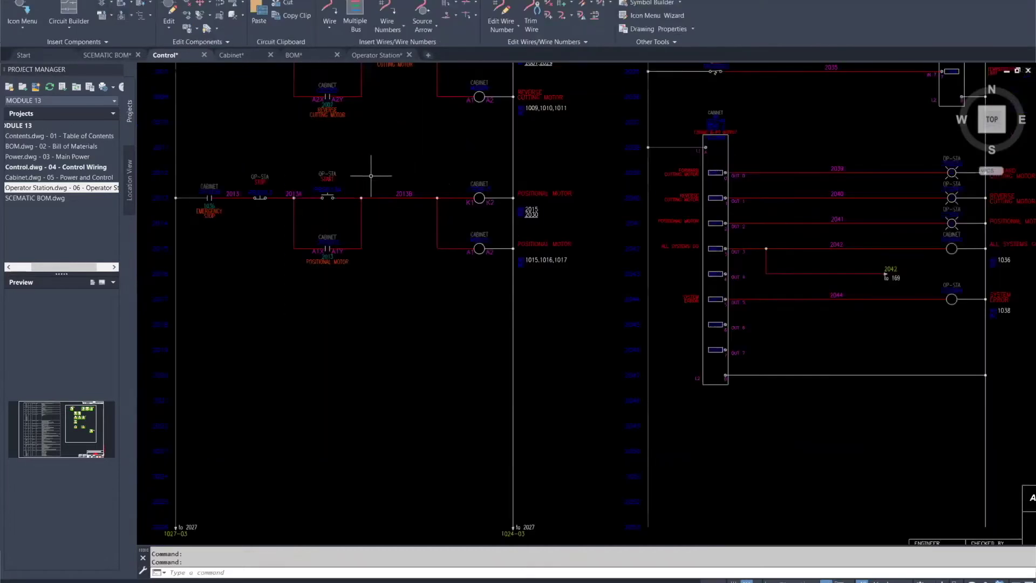
scroll(282, 222, up, 6)
middle_drag(282, 222, 449, 220)
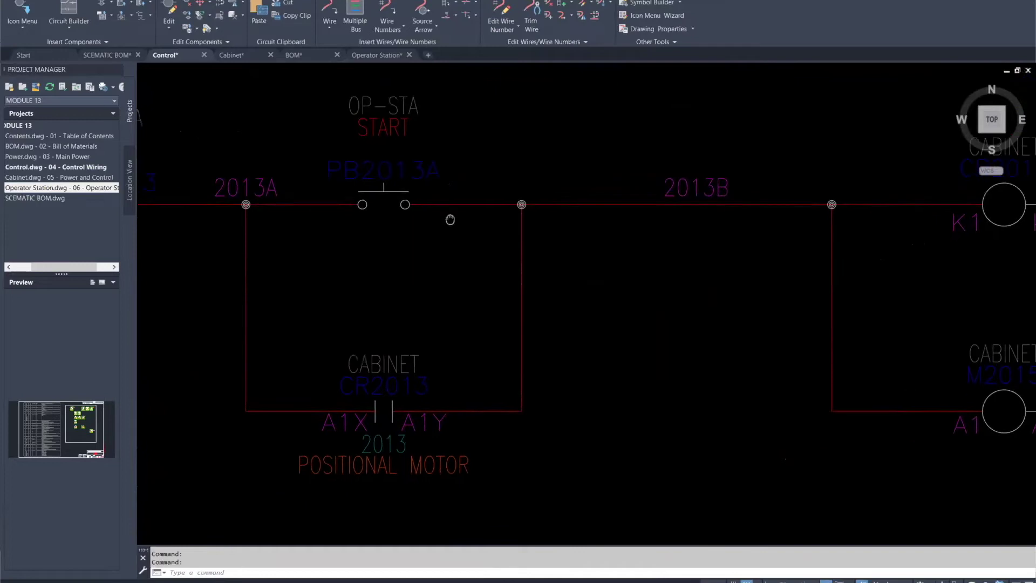
scroll(550, 222, down, 4)
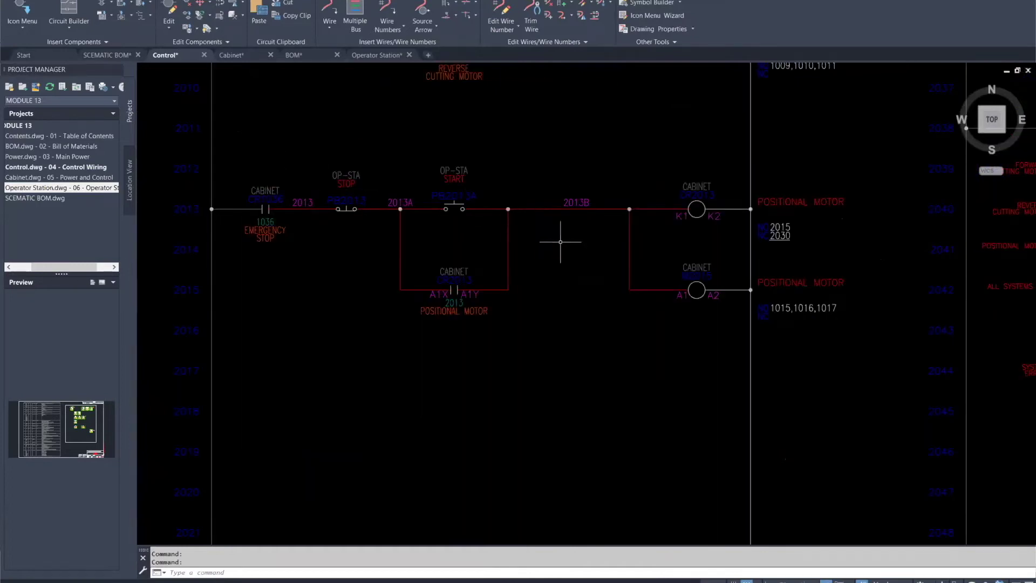
scroll(578, 242, down, 2)
scroll(588, 224, down, 2)
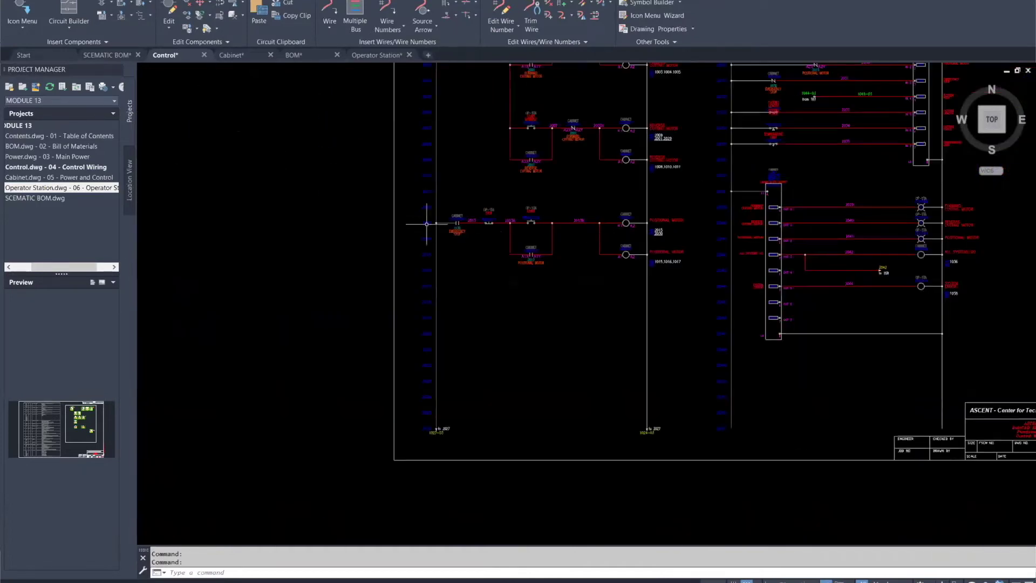
middle_drag(694, 216, 514, 242)
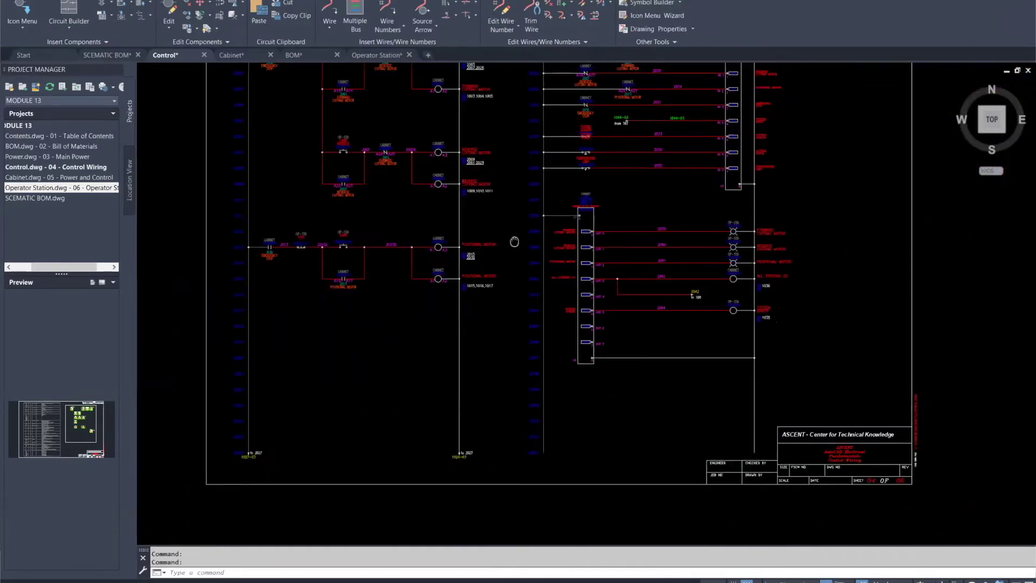
- Insert a Fuse symbol from the fuses, circuit breakers and transformers category on line 2001, between the ladder rail and the CR1036 contact
click(24, 26)
click(38, 47)
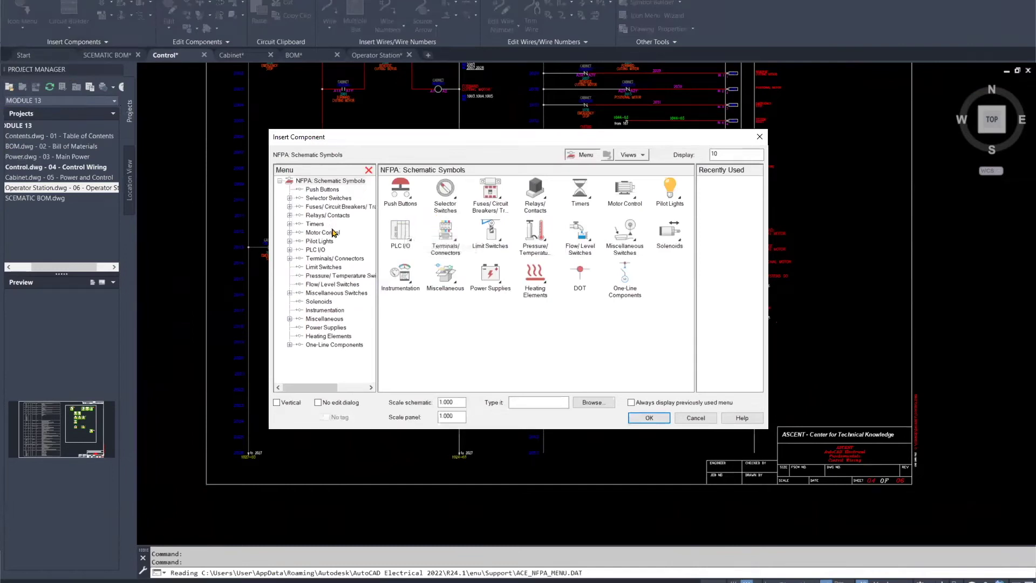
click(323, 207)
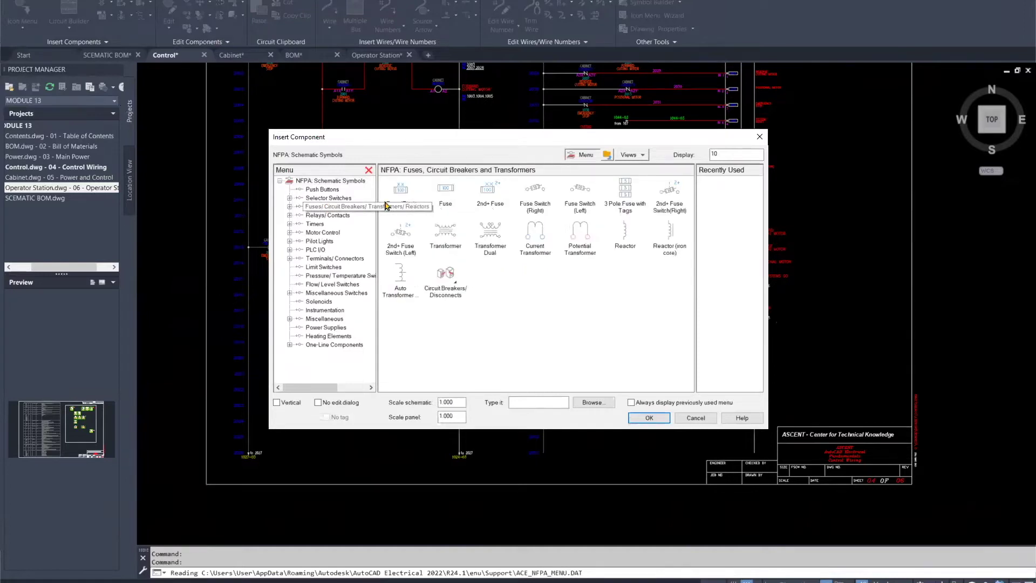
click(446, 190)
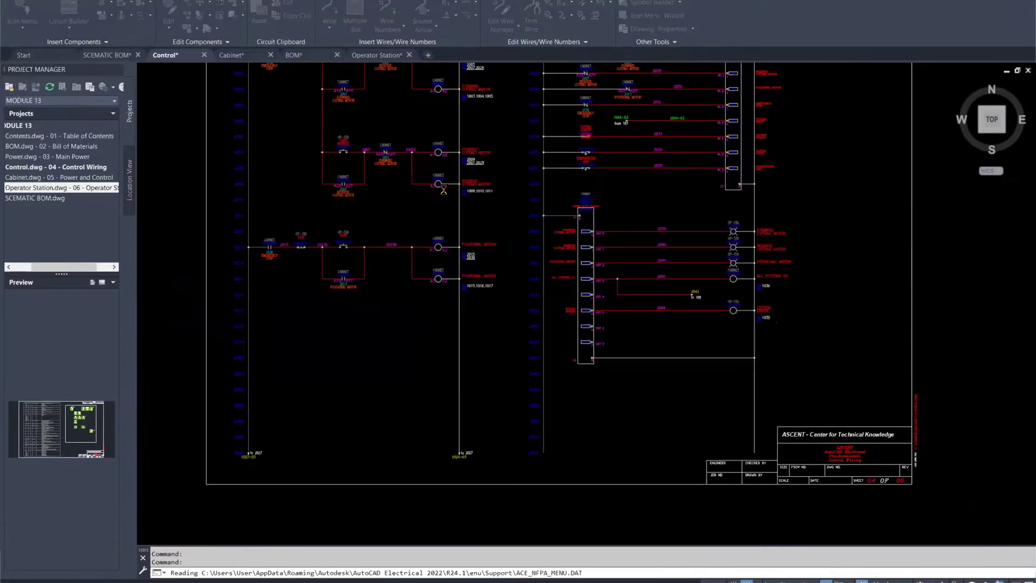
scroll(568, 215, up, 8)
middle_drag(657, 233, 380, 215)
scroll(379, 215, down, 5)
middle_drag(477, 268, 539, 370)
scroll(370, 282, up, 3)
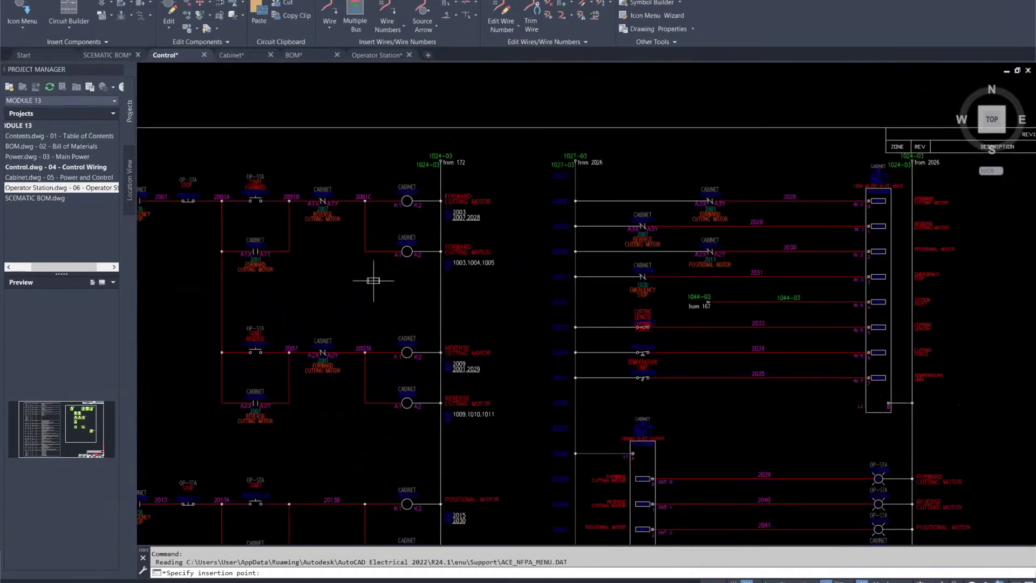
scroll(343, 254, up, 4)
middle_drag(343, 255, 688, 298)
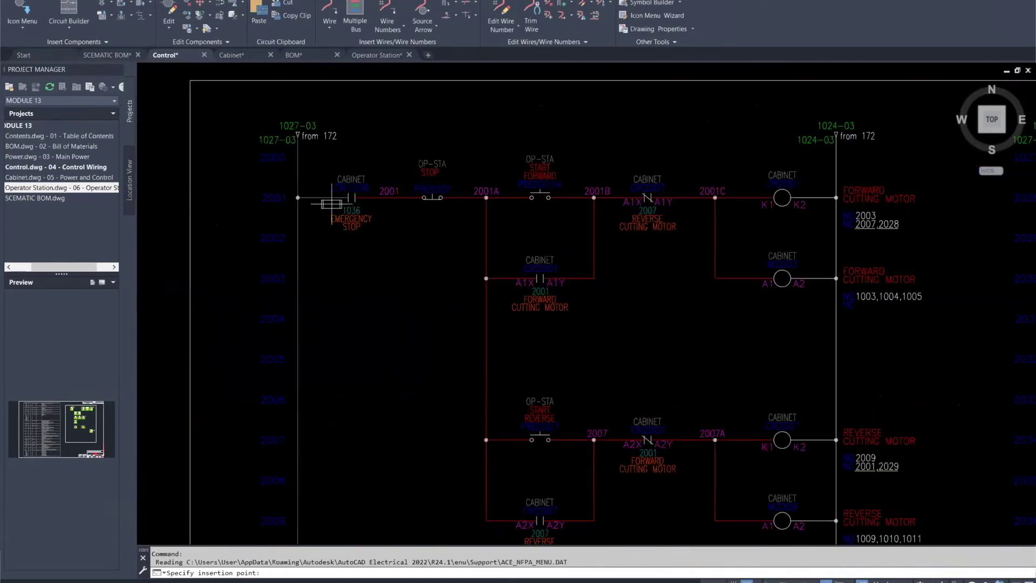
click(325, 209)
scroll(313, 203, up, 6)
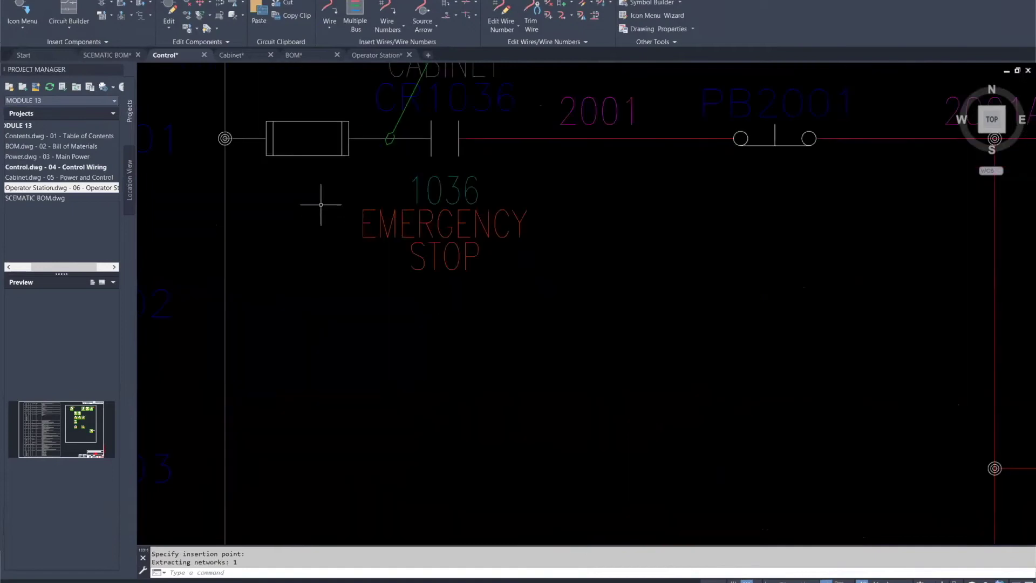
scroll(318, 200, down, 3)
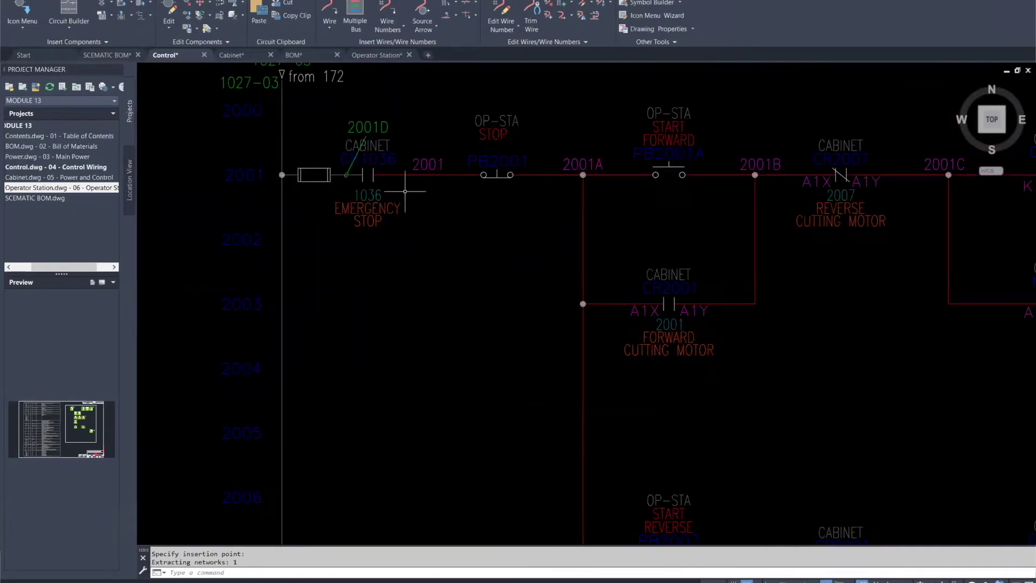
- Check the schematic symbol categories and recently used symbols for inserting components, leaving without inserting one
click(30, 27)
click(30, 47)
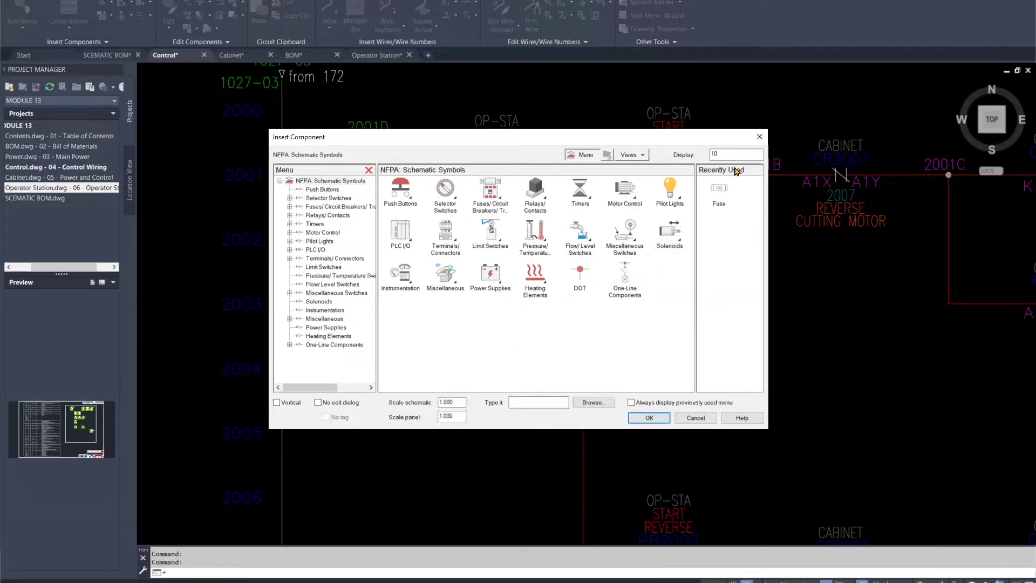
click(760, 136)
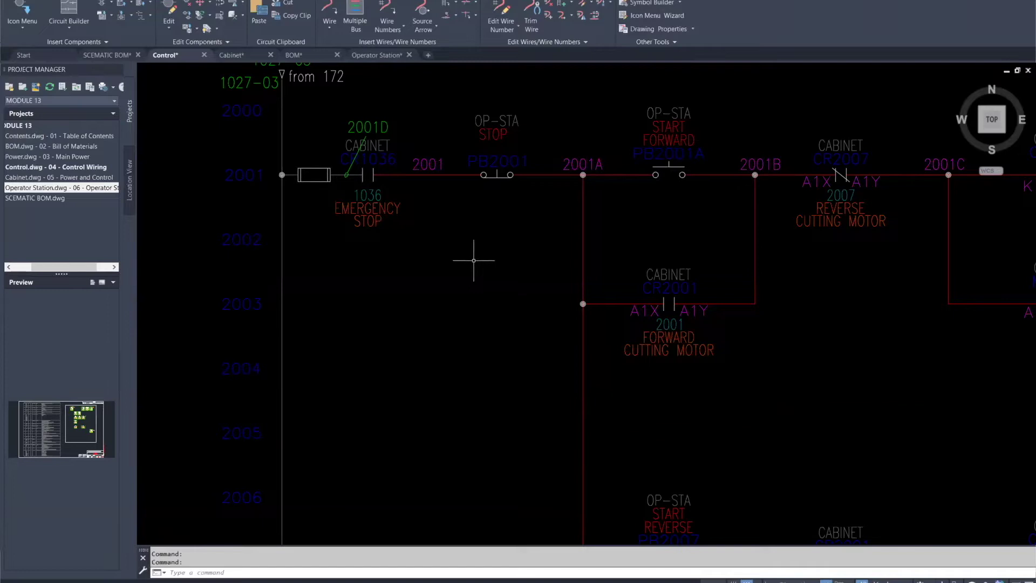
- Examine the full Control drawing, including both ladders, the PLC modules and the switches wired to them
scroll(474, 261, down, 3)
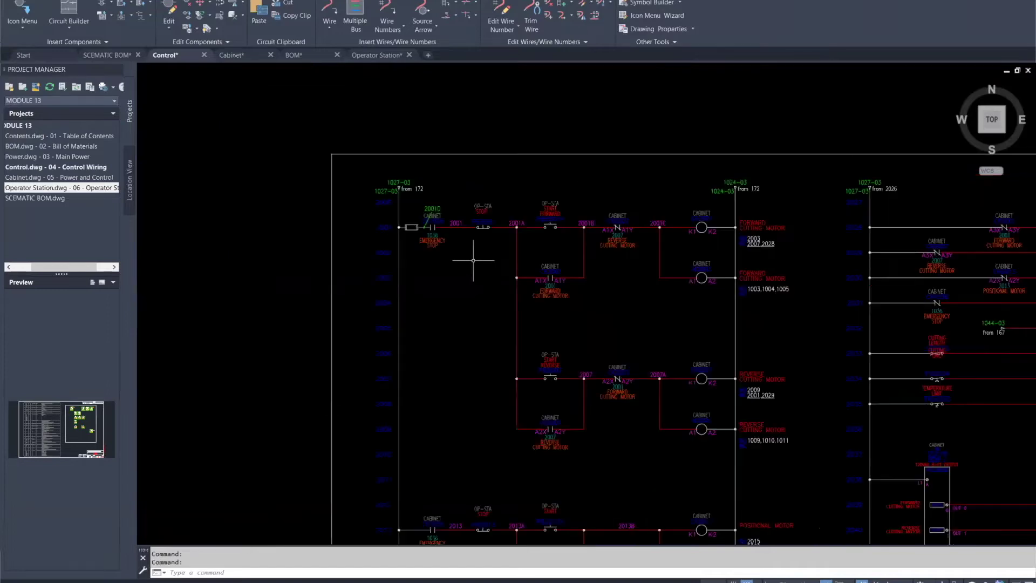
scroll(474, 260, down, 3)
middle_drag(474, 261, 298, 166)
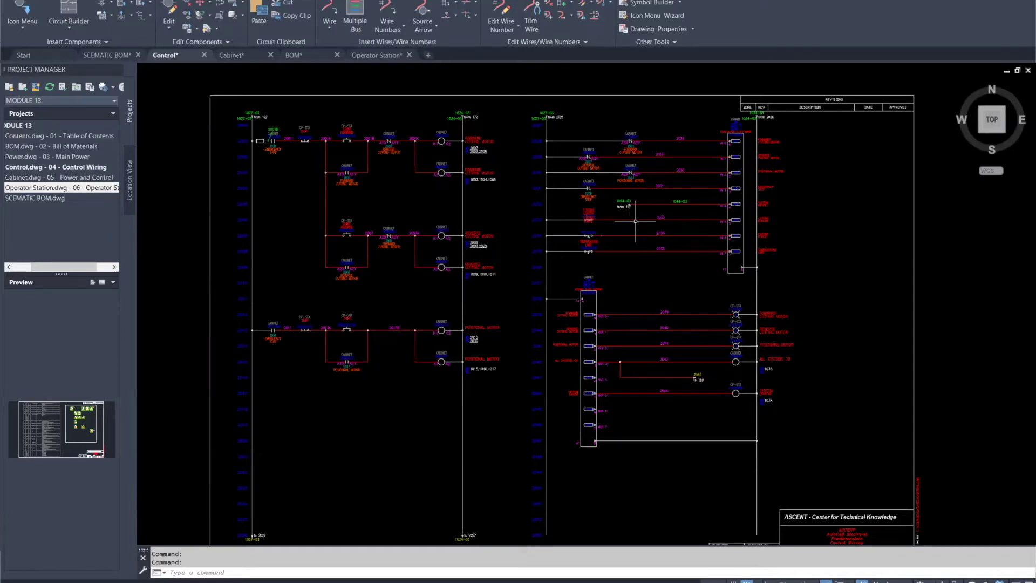
scroll(639, 220, down, 2)
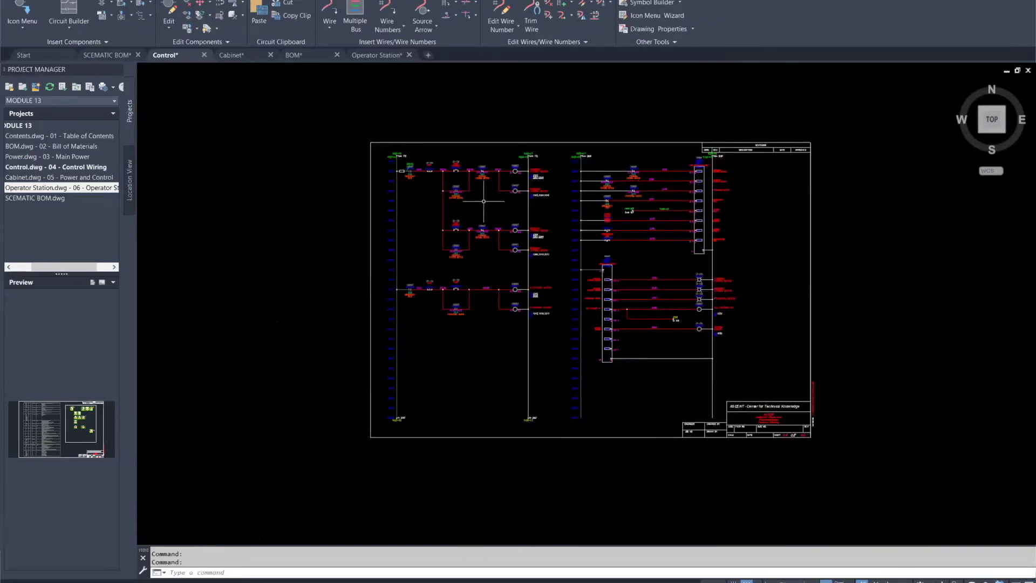
scroll(484, 202, up, 2)
middle_drag(513, 196, 412, 169)
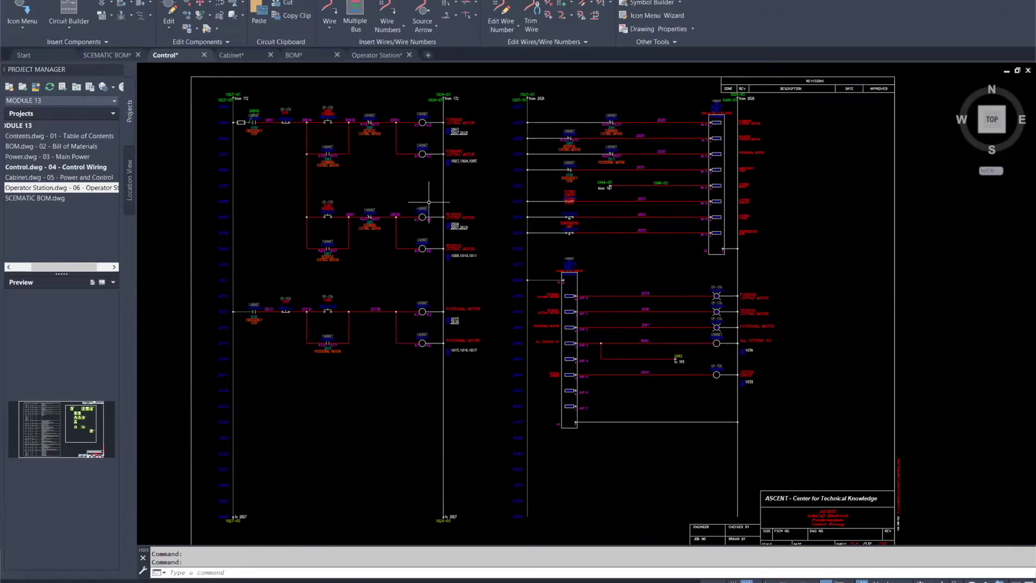
scroll(427, 203, down, 2)
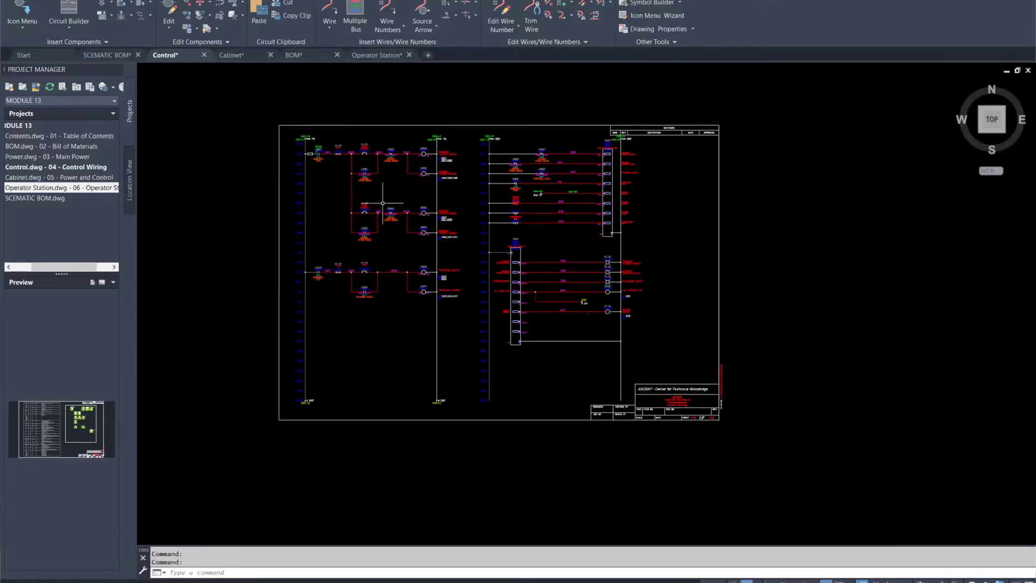
scroll(400, 194, up, 2)
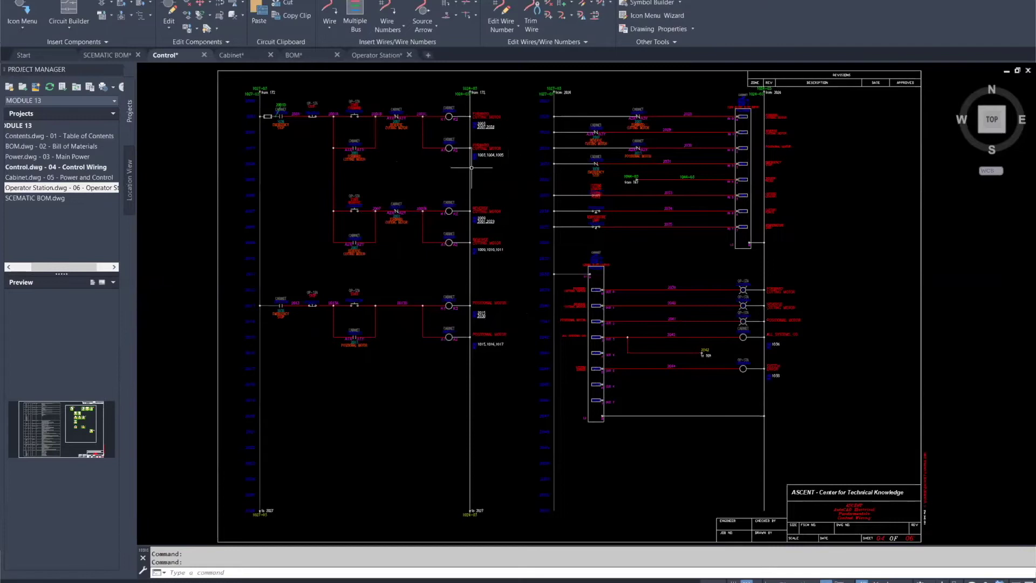
scroll(475, 156, up, 3)
scroll(522, 175, down, 3)
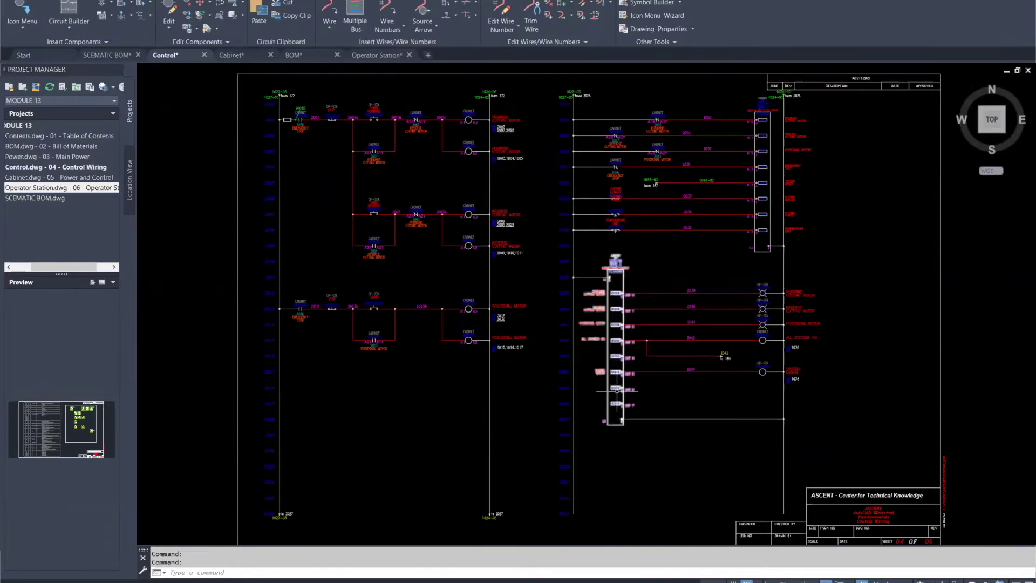
scroll(650, 270, up, 2)
scroll(654, 267, down, 2)
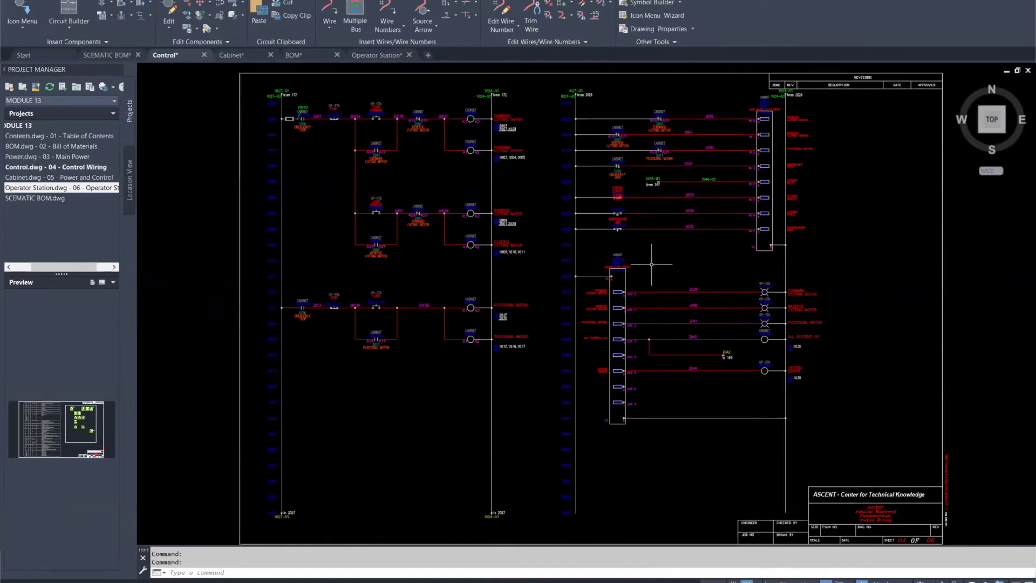
scroll(661, 335, up, 2)
scroll(664, 331, down, 2)
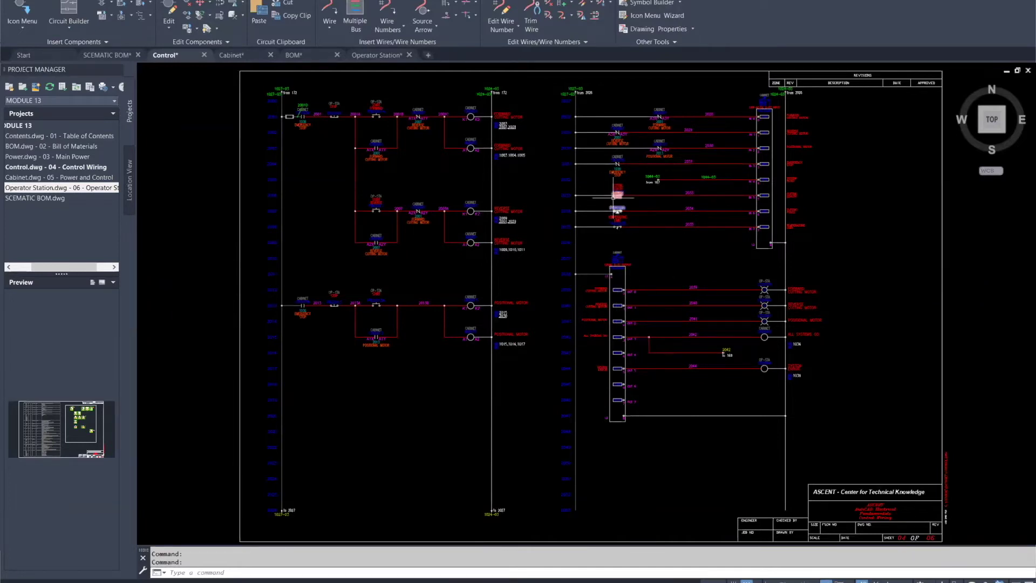
mouse_move(613, 198)
- Search the catalog browser for all parts in the FS (Flow sensors) category
click(25, 30)
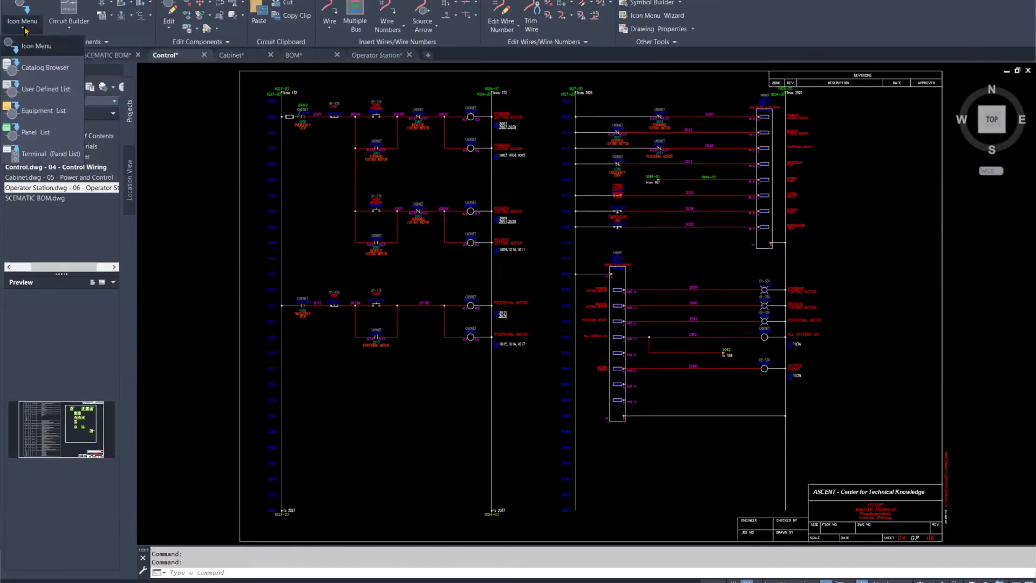
click(30, 69)
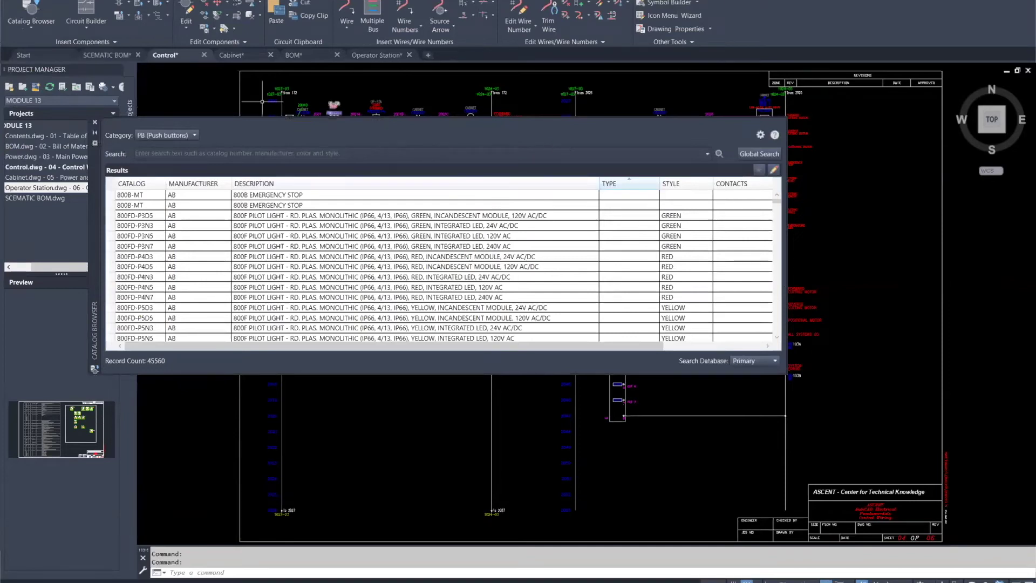
click(194, 135)
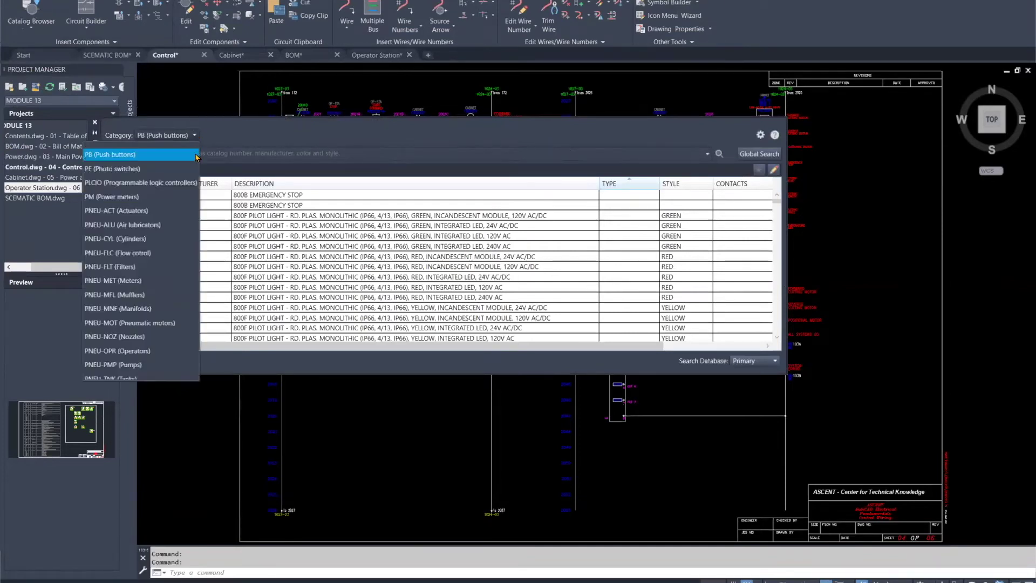
scroll(149, 233, up, 5)
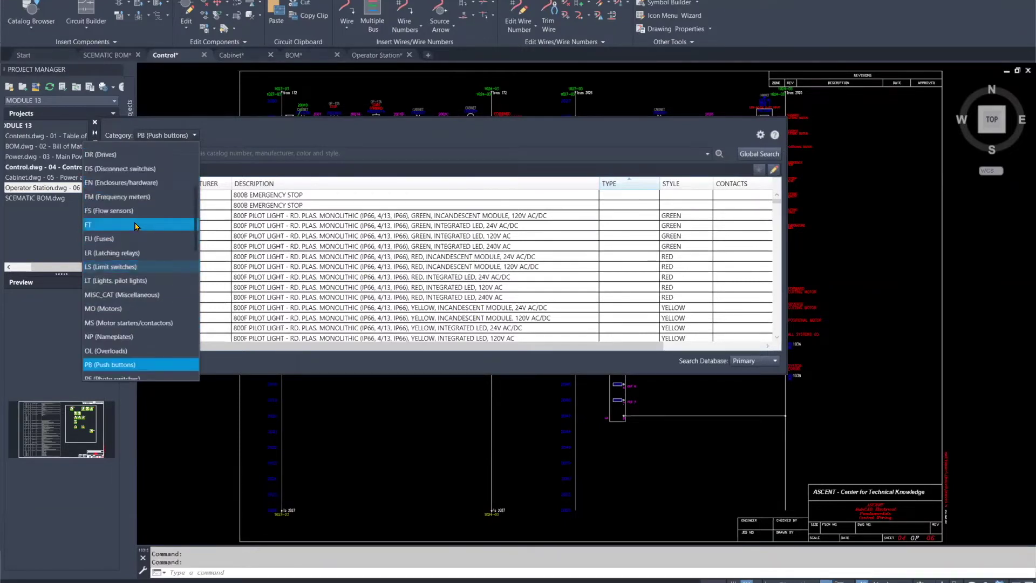
click(133, 212)
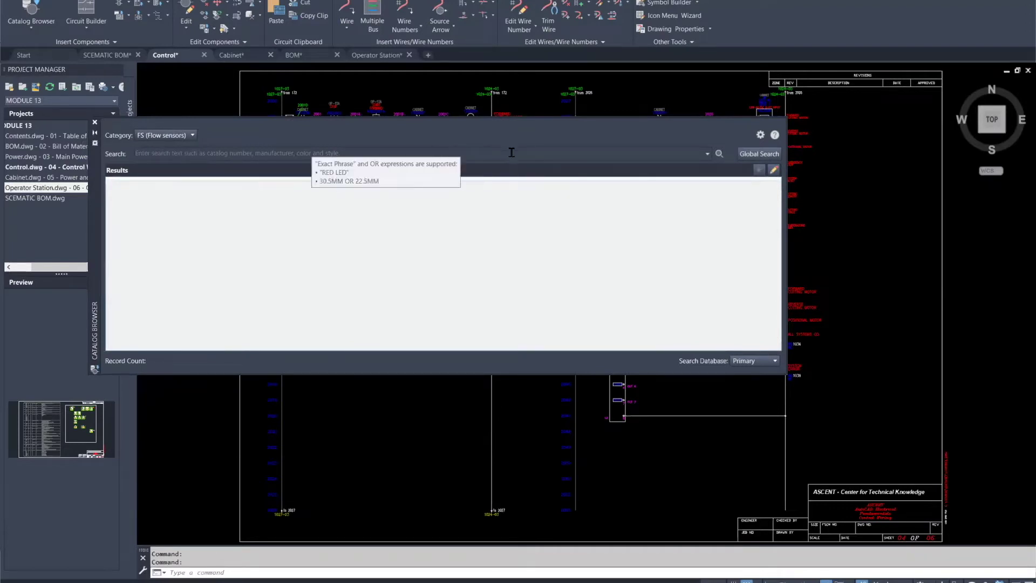
click(720, 154)
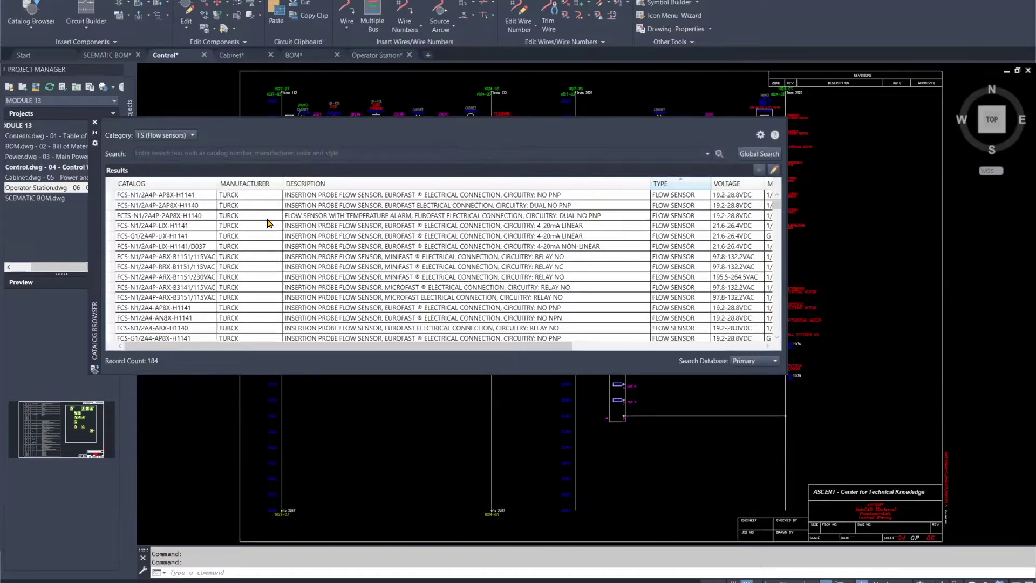
- Choose TURCK flow sensor FCTS-N1/2A4P-2AP8X-H1140 and give it the Flow Switch NO symbol from Flow/Level Switches, without mapping it to the catalog number
click(194, 217)
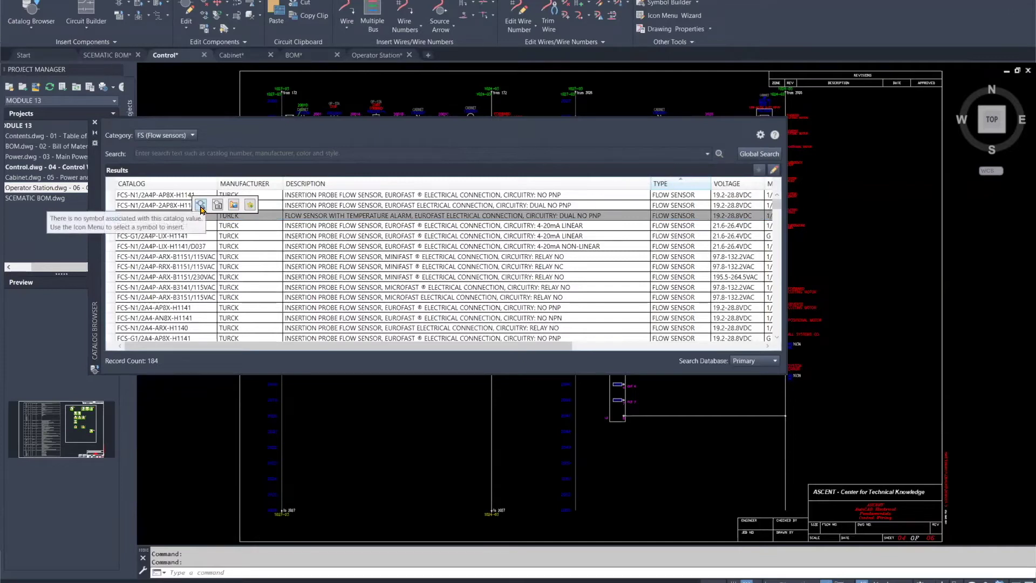
click(201, 207)
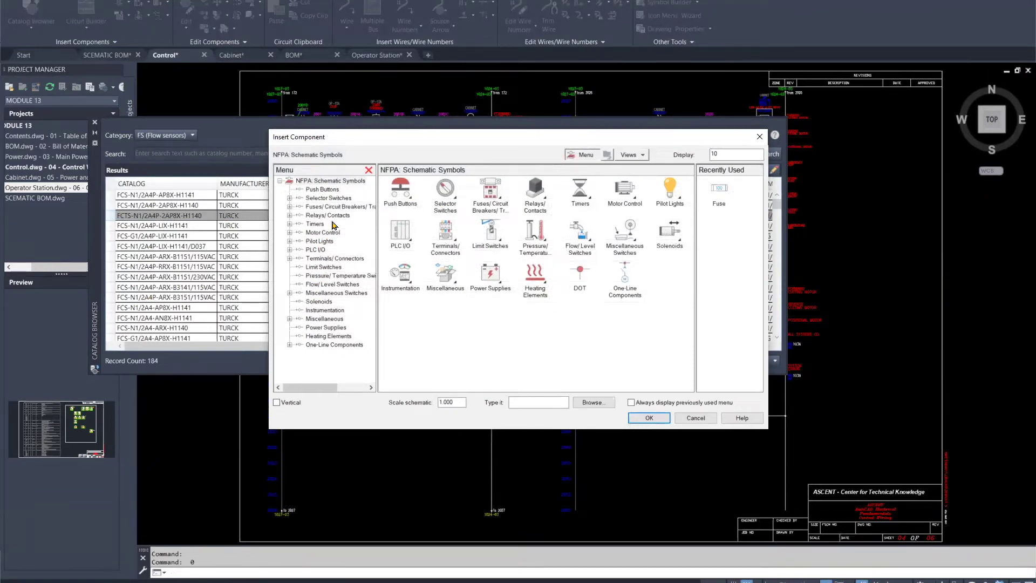
click(321, 285)
double_click(417, 203)
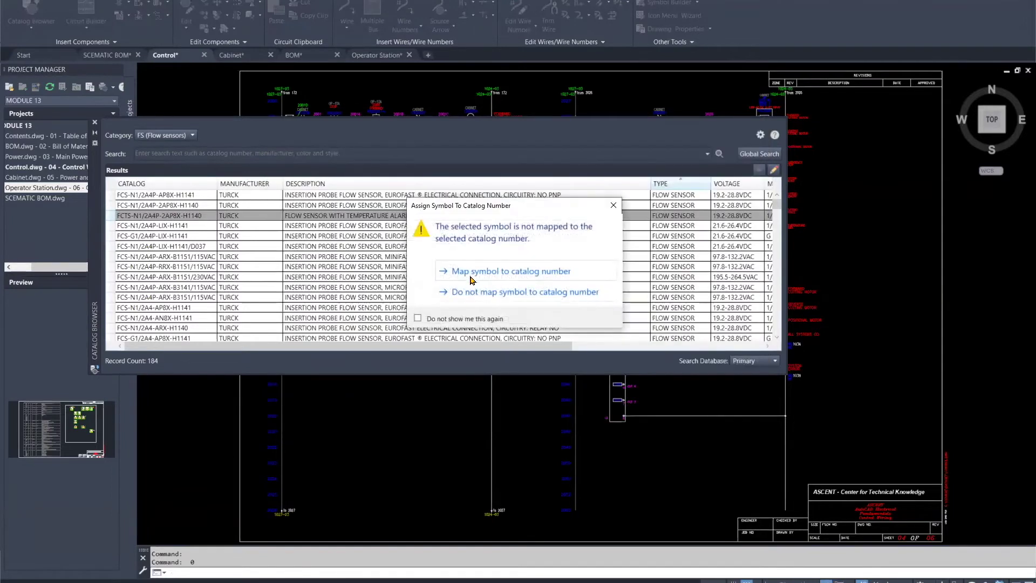
click(476, 293)
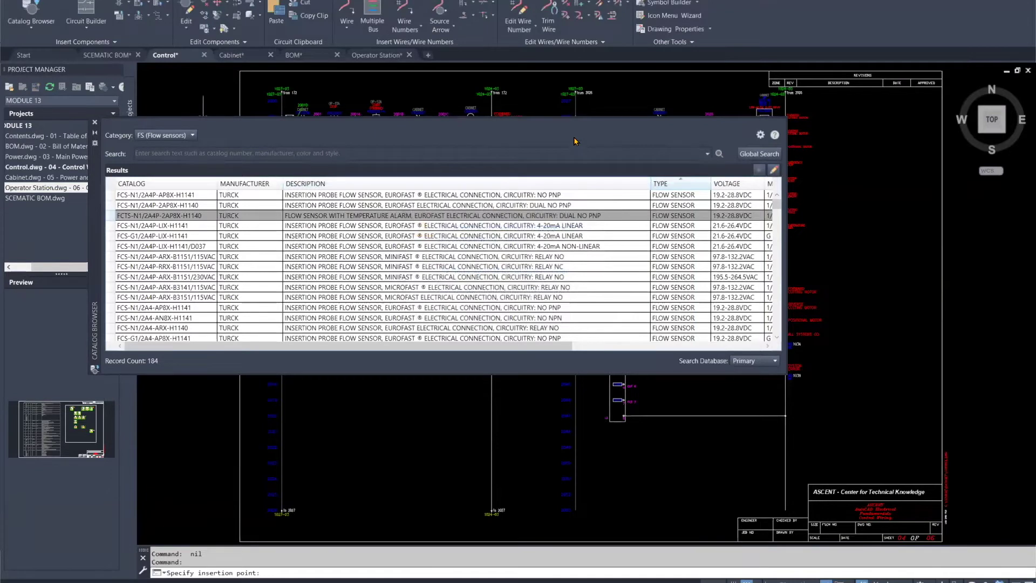
- Place the flow switch on the line 2047 wire beside the PLC output module's B terminal, with description line 1 "overflow"
click(572, 267)
scroll(674, 418, up, 5)
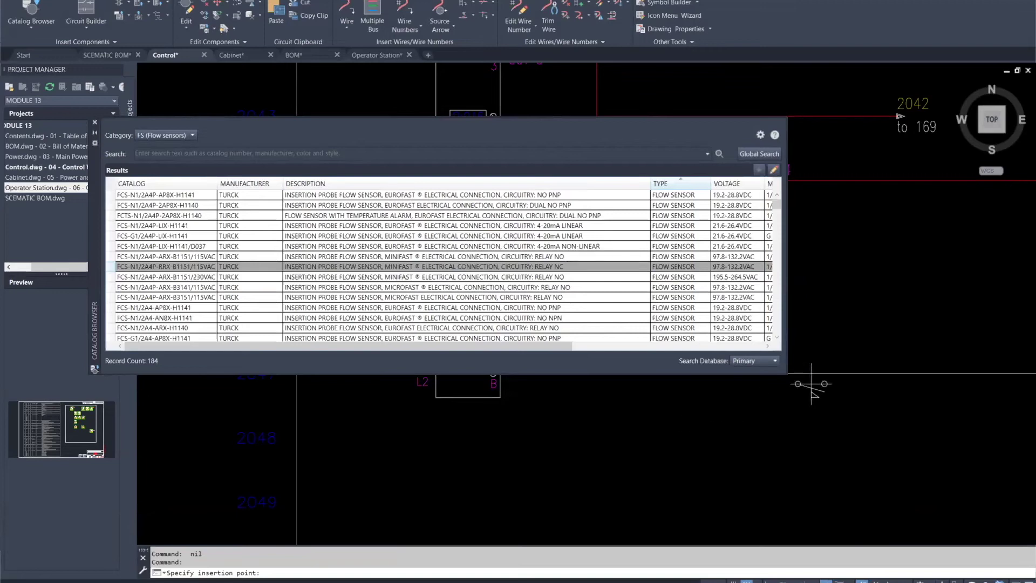
click(95, 123)
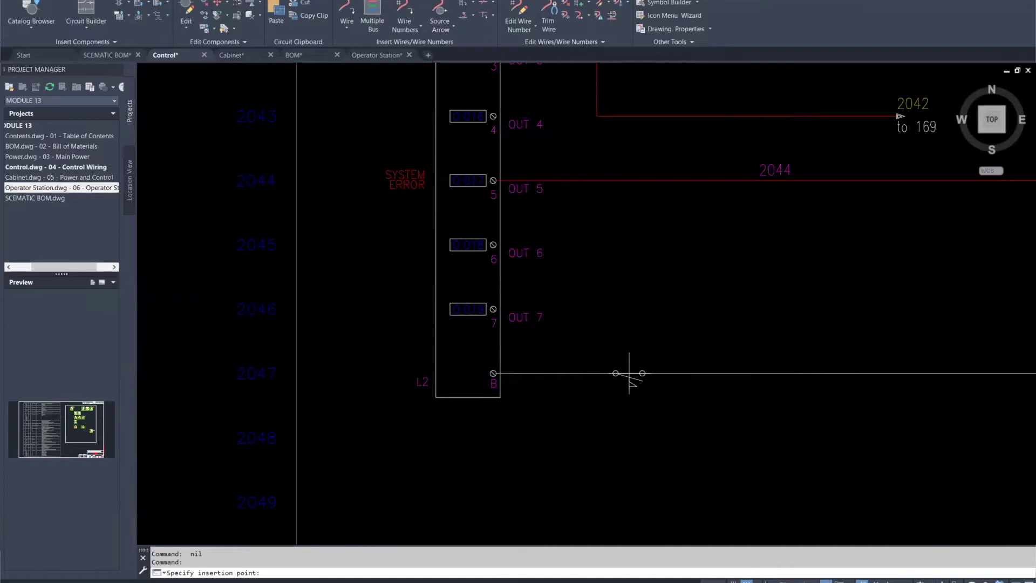
scroll(702, 376, up, 4)
click(760, 377)
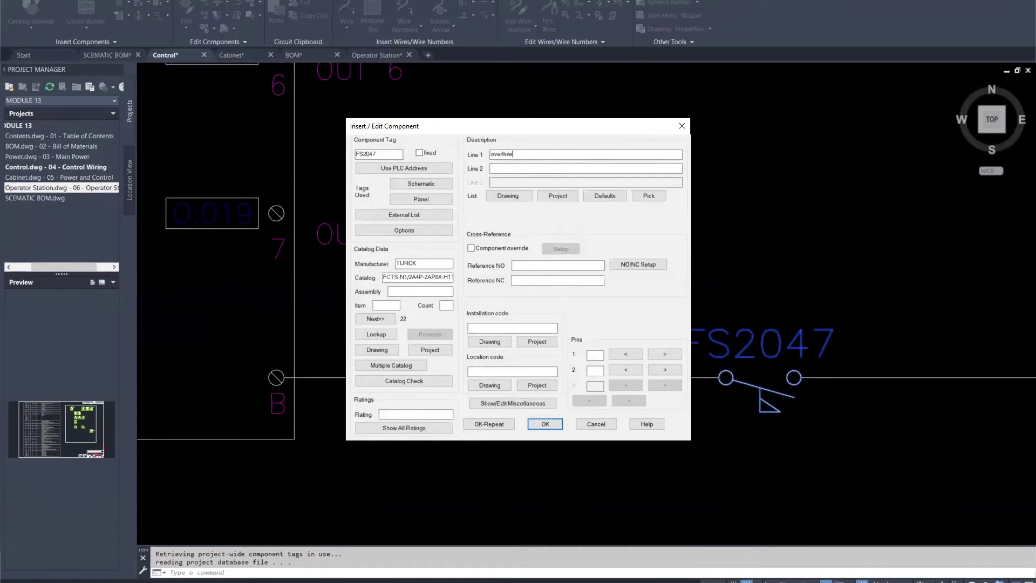
click(546, 424)
- Examine the overflow flow switch on line 2047, its wire to the PLC output module, and the free space under the positional motor circuit
scroll(745, 294, up, 5)
scroll(745, 295, down, 4)
scroll(737, 308, down, 3)
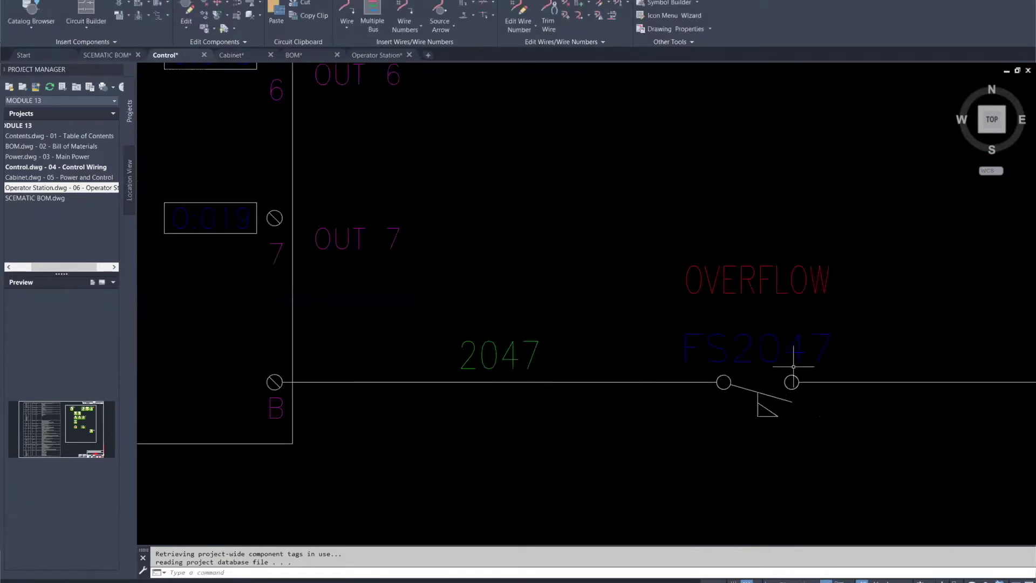
scroll(792, 314, down, 3)
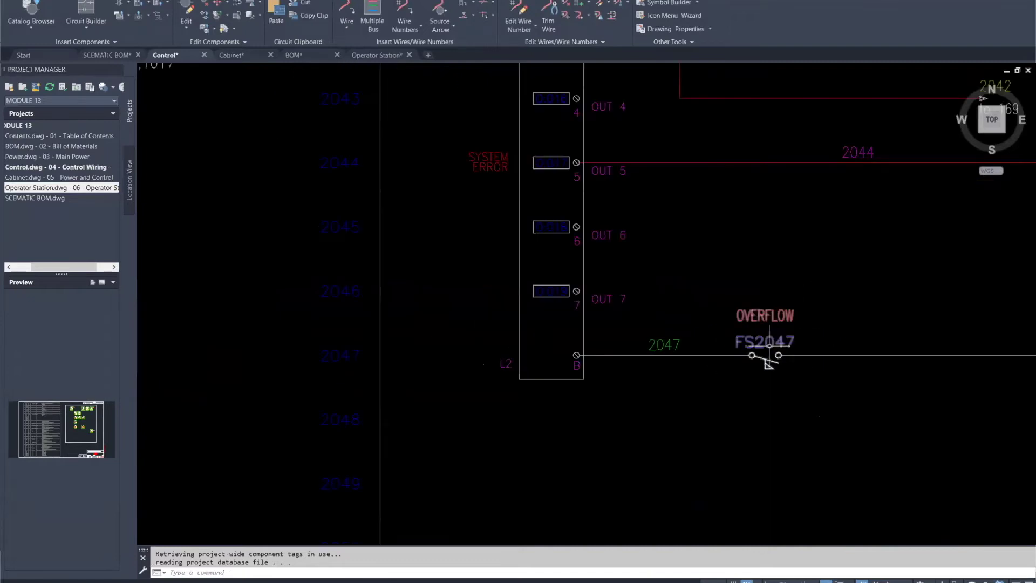
scroll(832, 248, down, 2)
scroll(828, 248, down, 2)
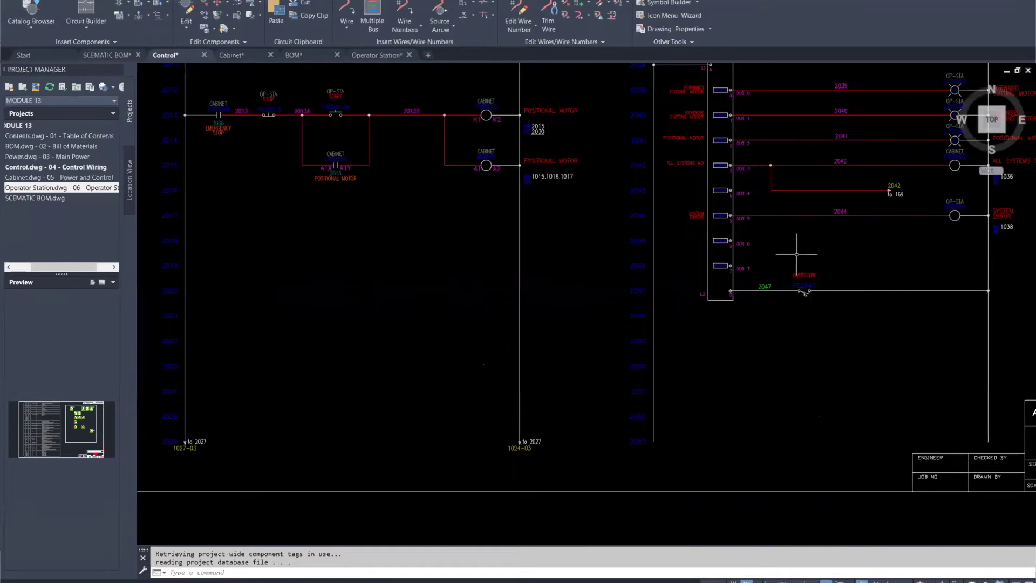
scroll(795, 293, up, 5)
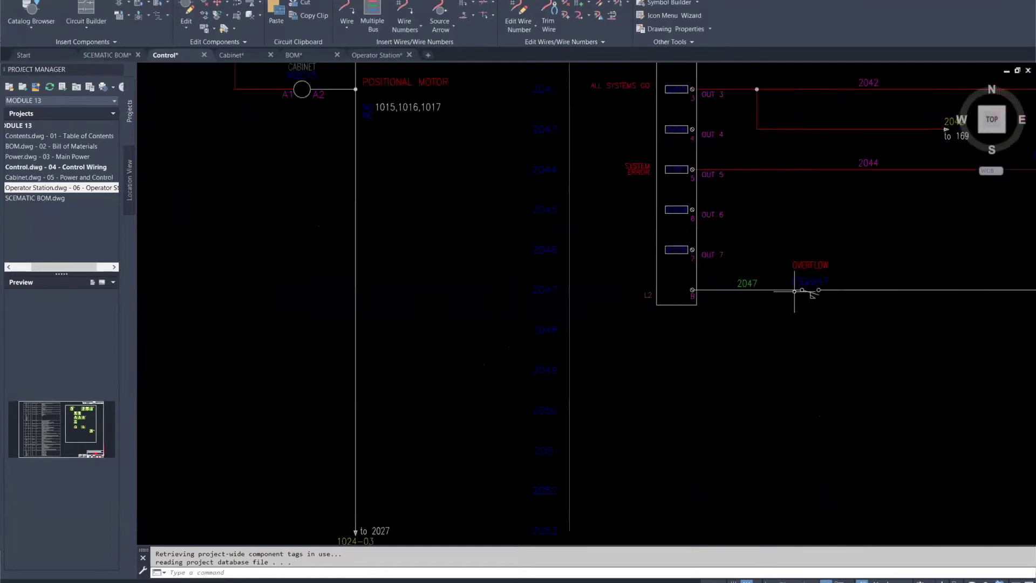
scroll(836, 274, down, 3)
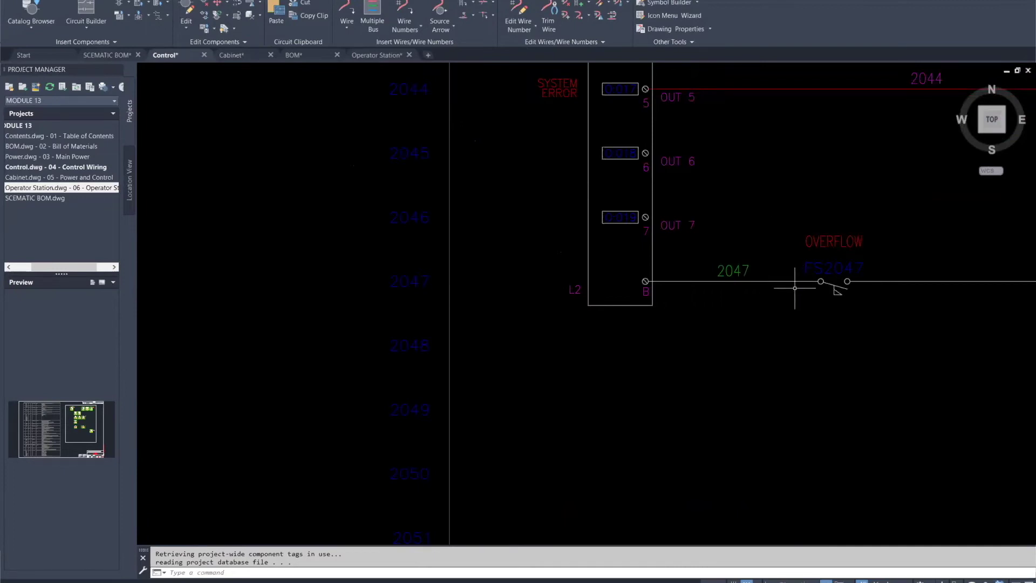
scroll(807, 281, down, 4)
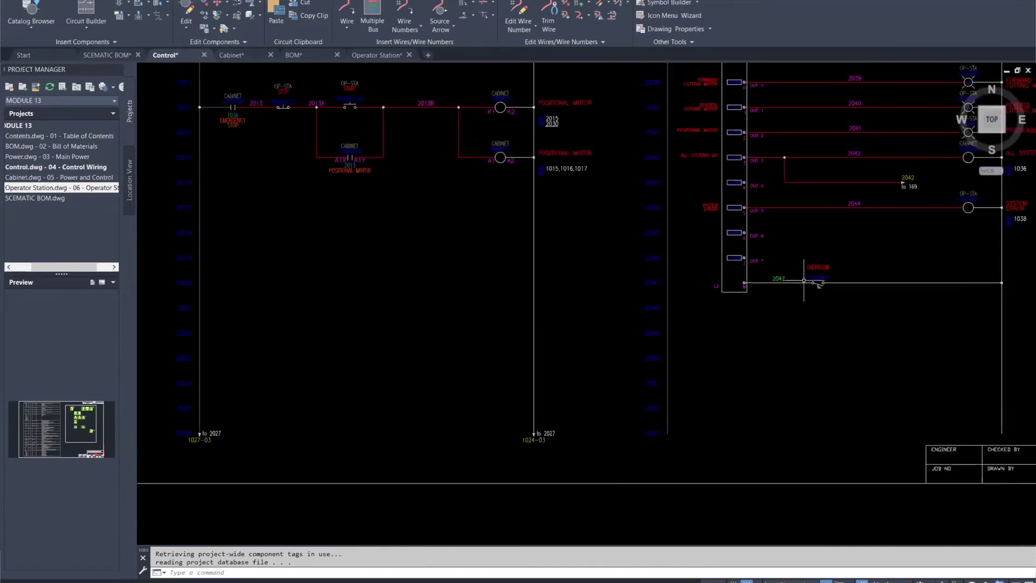
scroll(934, 297, up, 2)
scroll(804, 264, down, 2)
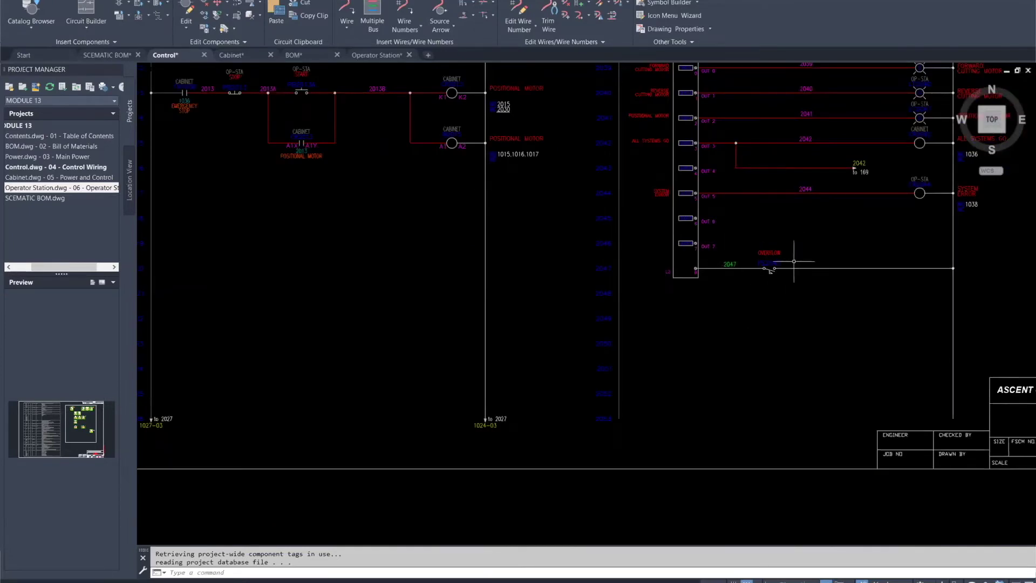
scroll(756, 269, up, 3)
scroll(756, 268, down, 2)
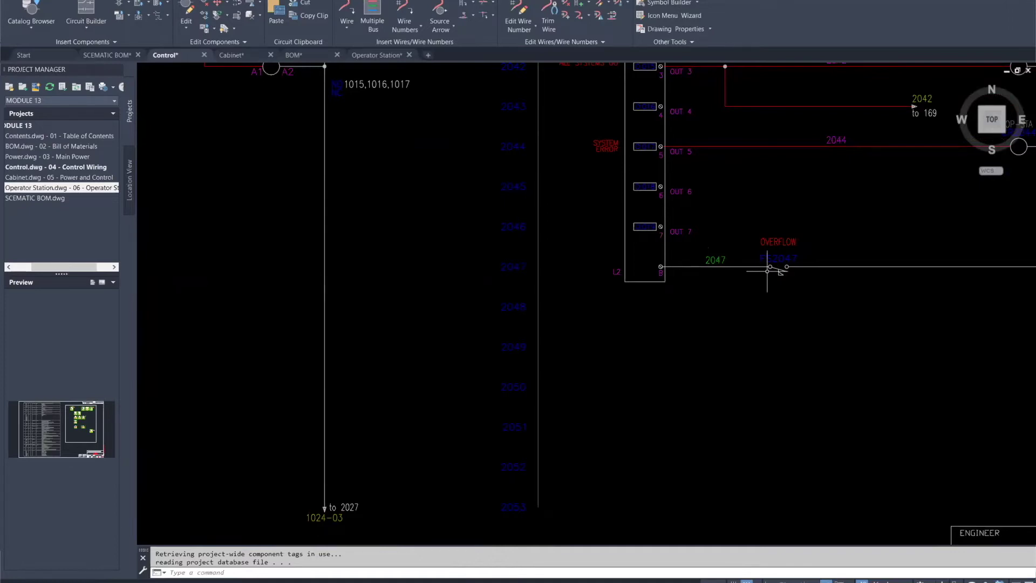
scroll(772, 270, down, 4)
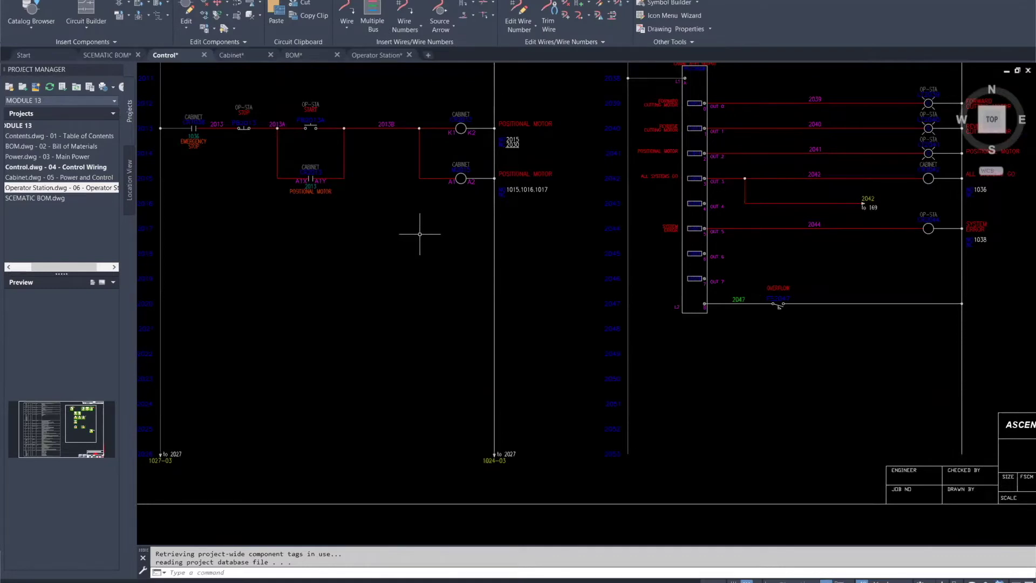
scroll(416, 233, down, 4)
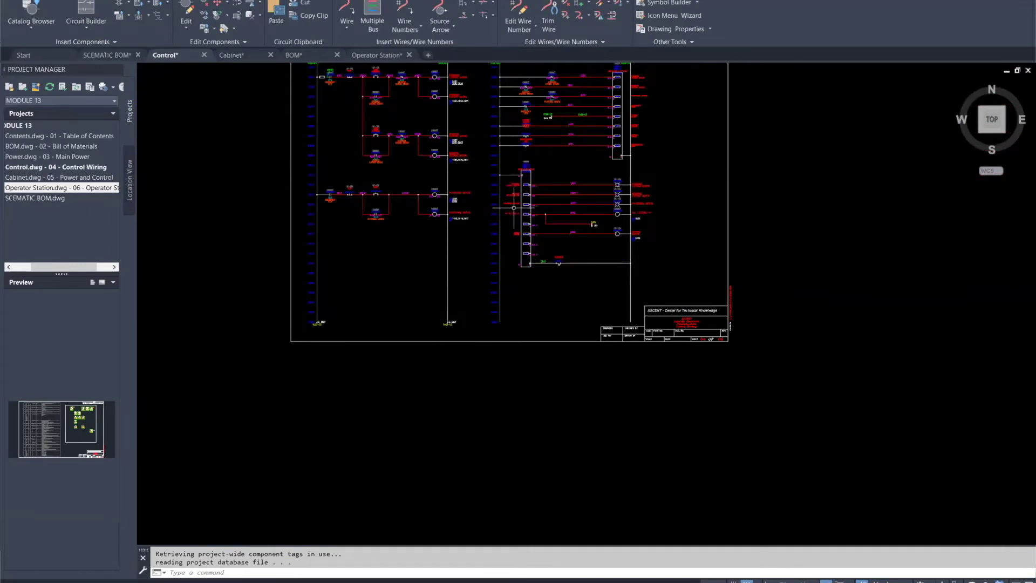
scroll(524, 209, down, 2)
scroll(562, 250, up, 3)
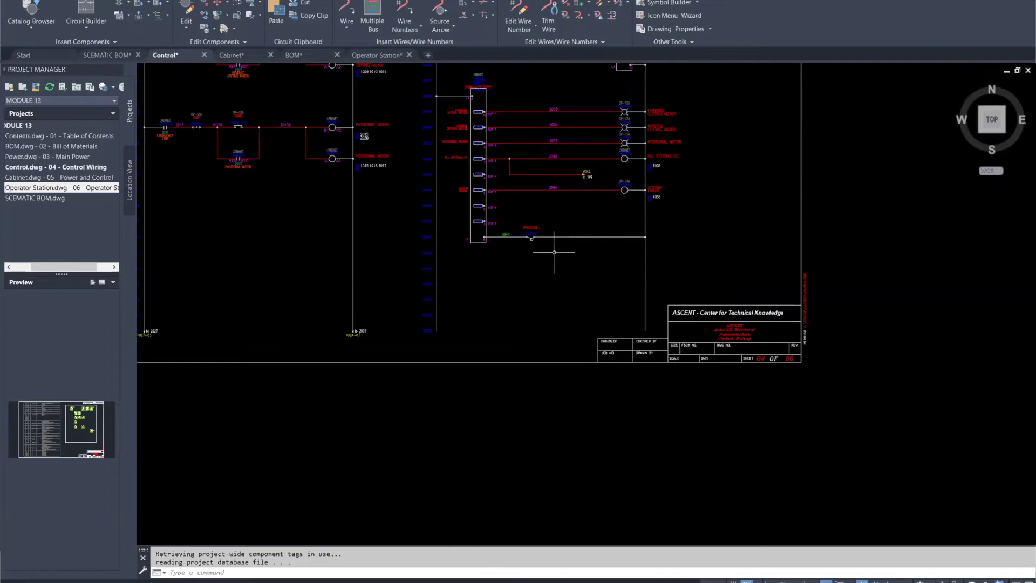
scroll(550, 250, up, 2)
scroll(551, 250, down, 7)
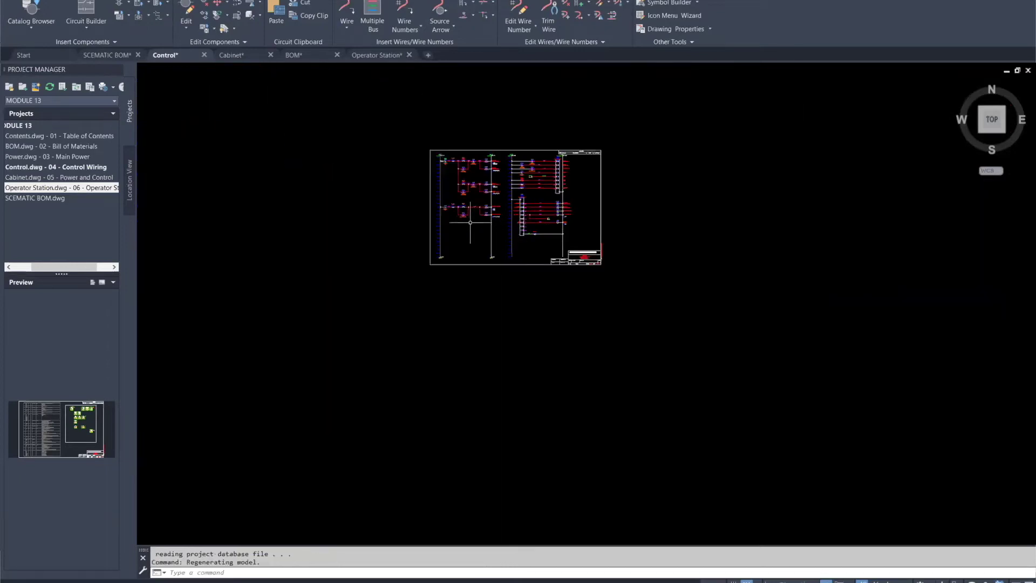
scroll(470, 222, up, 3)
scroll(486, 225, up, 3)
scroll(483, 226, down, 3)
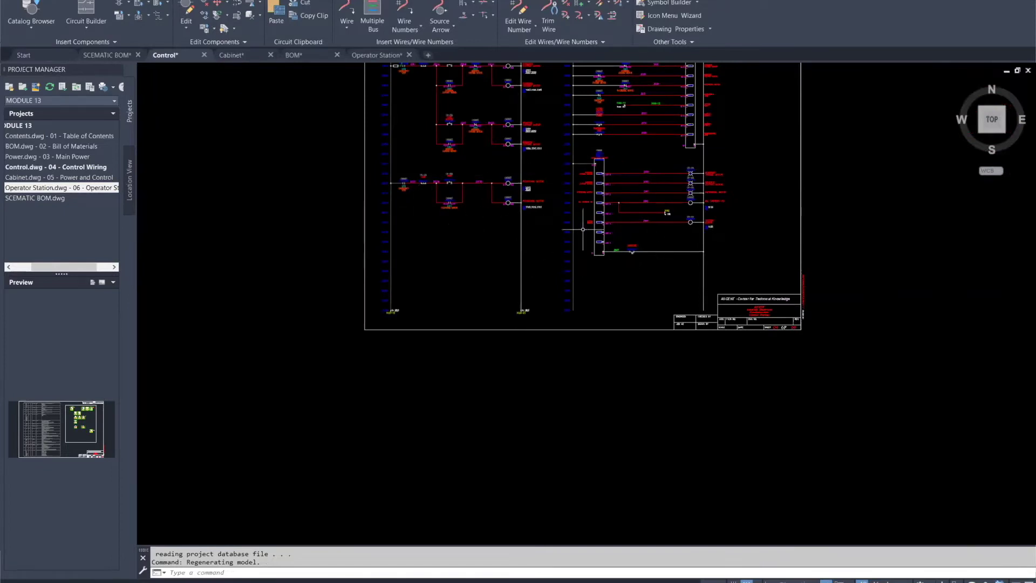
- Insert the saved circuit User Circuit 21 at line 2017 on the first ladder's rail, under the positional motor circuit
click(128, 16)
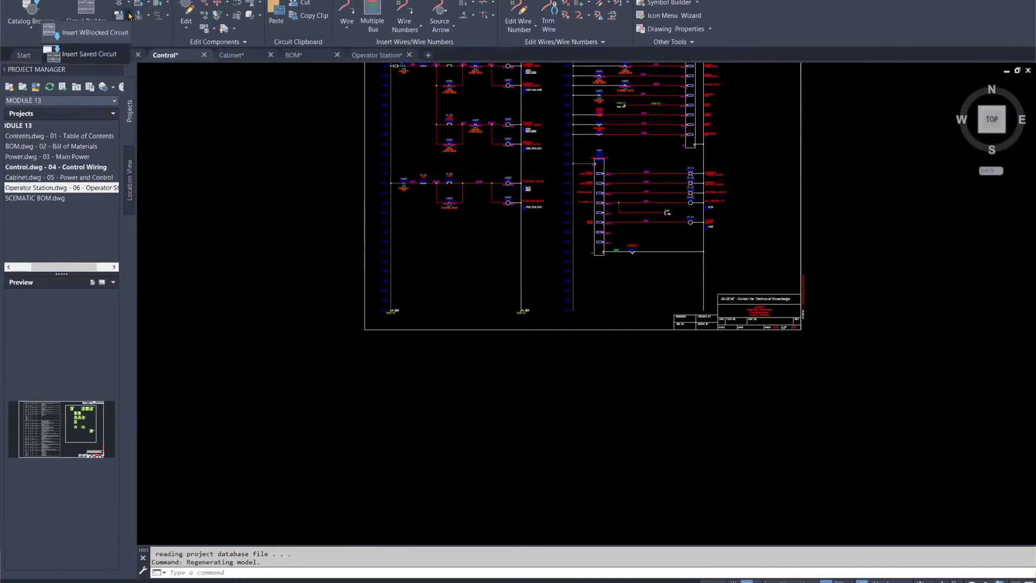
click(100, 53)
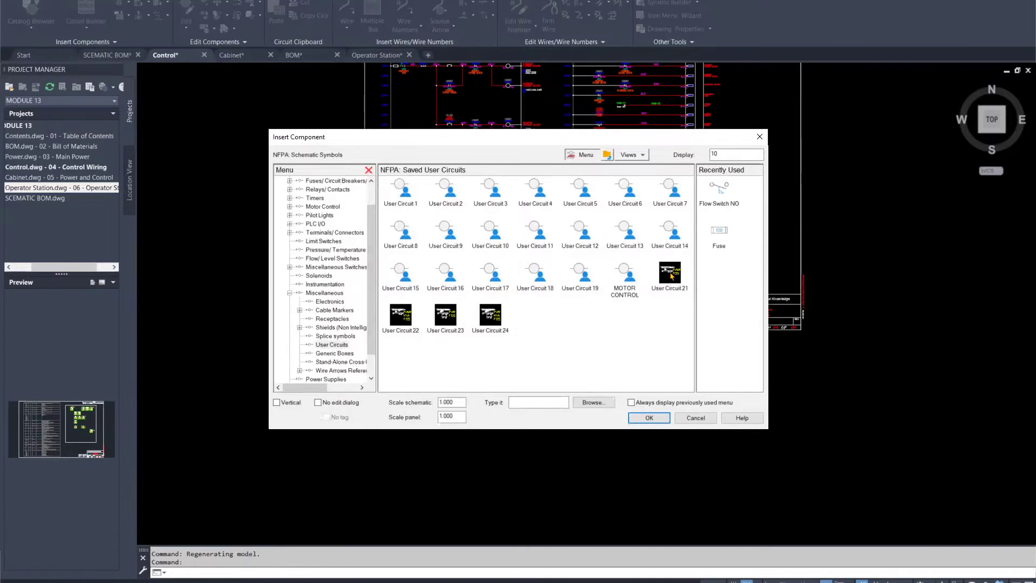
double_click(671, 274)
click(476, 347)
scroll(399, 228, up, 5)
scroll(399, 228, down, 5)
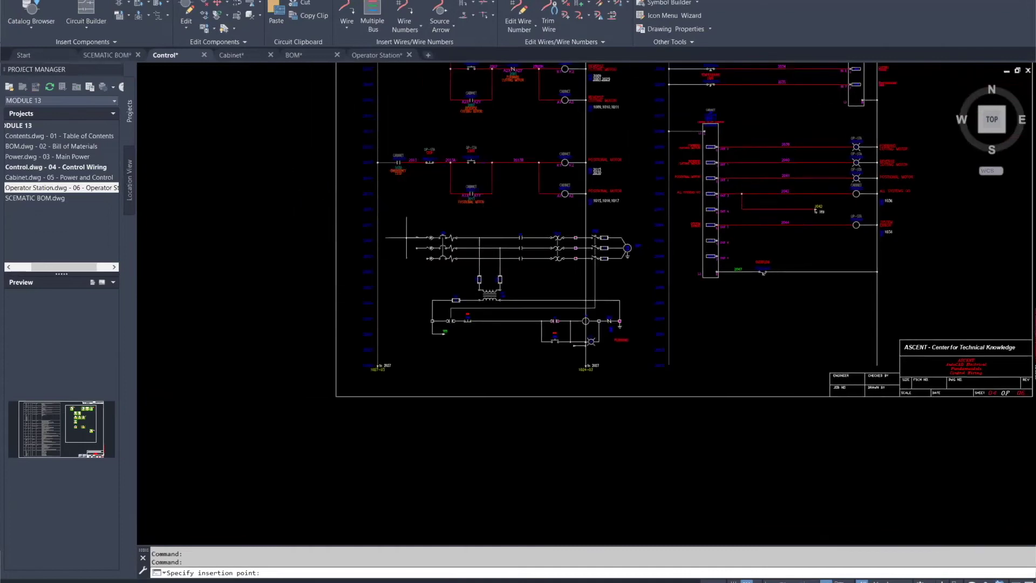
scroll(378, 225, up, 5)
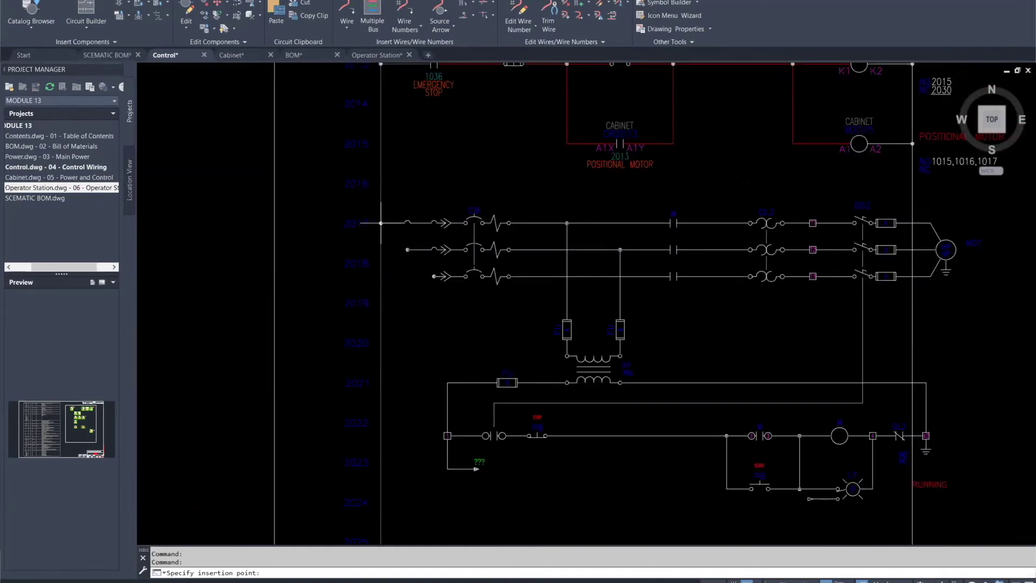
click(381, 223)
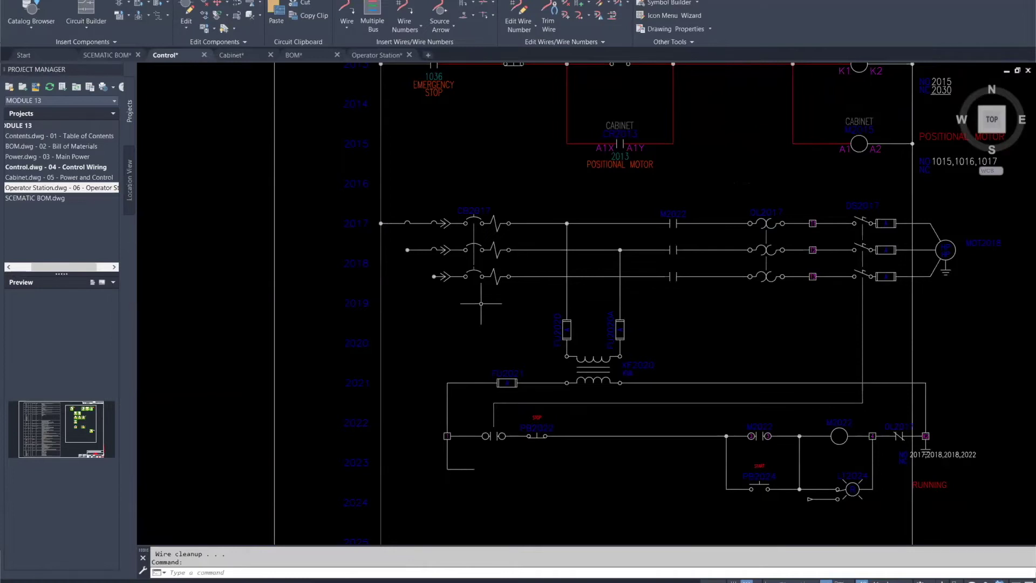
- Examine the Control drawing around the inserted motor circuit, the PLC output wiring on lines 2039 to 2044, and the forward and reverse cutting motor circuits
scroll(590, 256, down, 3)
scroll(833, 171, down, 2)
middle_drag(772, 213, 642, 241)
scroll(625, 324, up, 6)
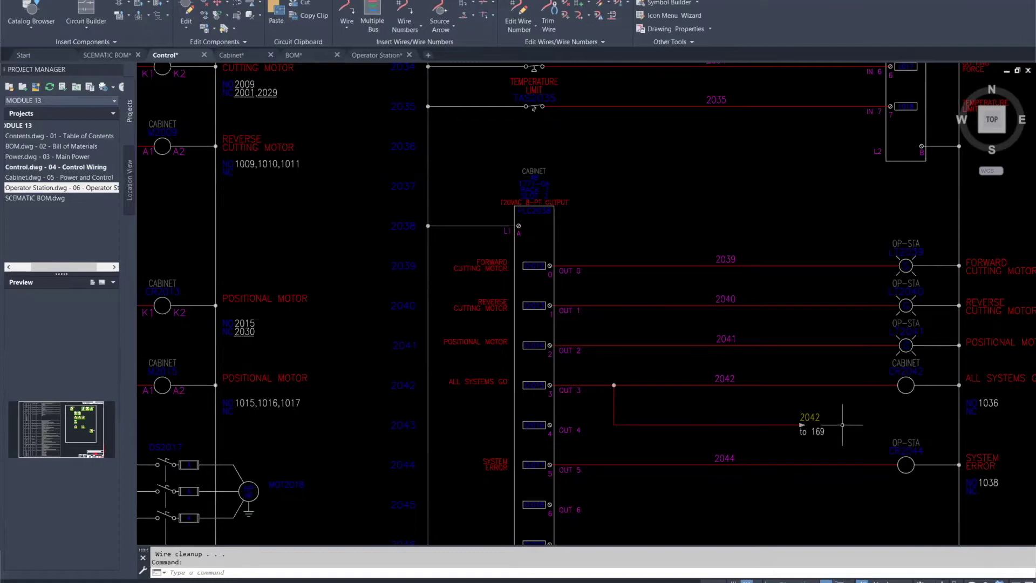
scroll(699, 342, down, 5)
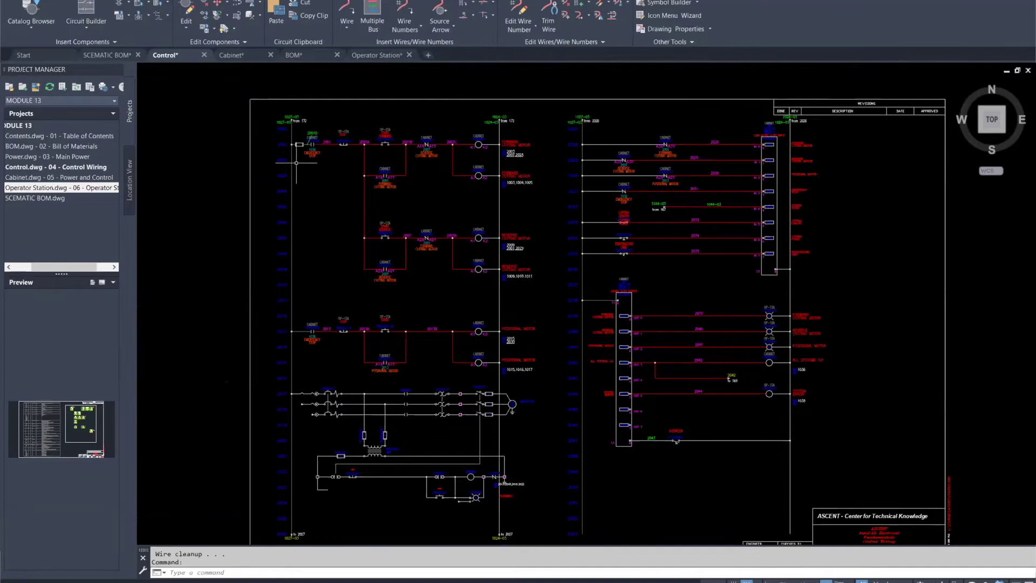
scroll(493, 250, up, 5)
scroll(539, 254, down, 2)
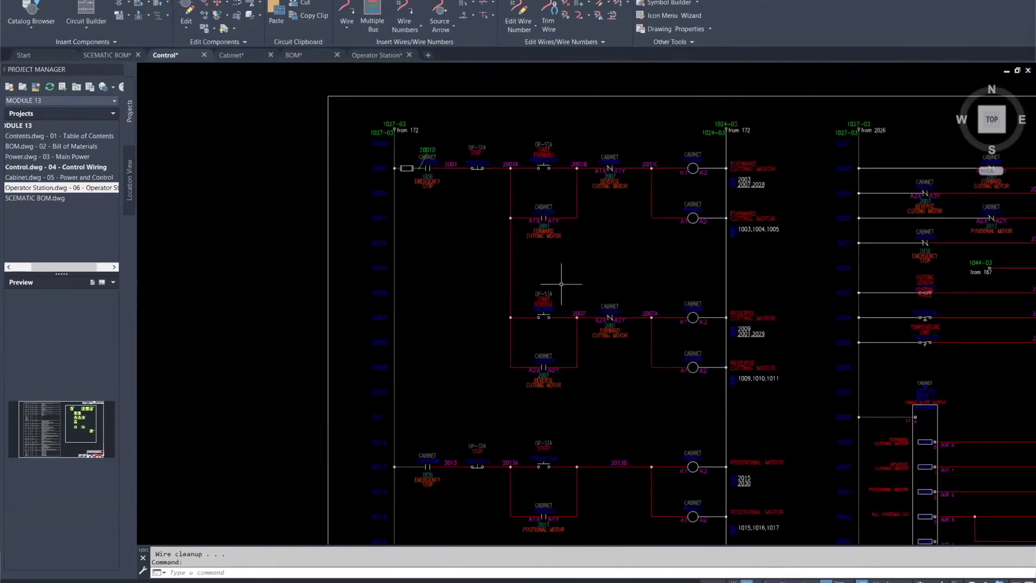
scroll(556, 286, up, 5)
scroll(561, 282, down, 2)
scroll(571, 243, down, 5)
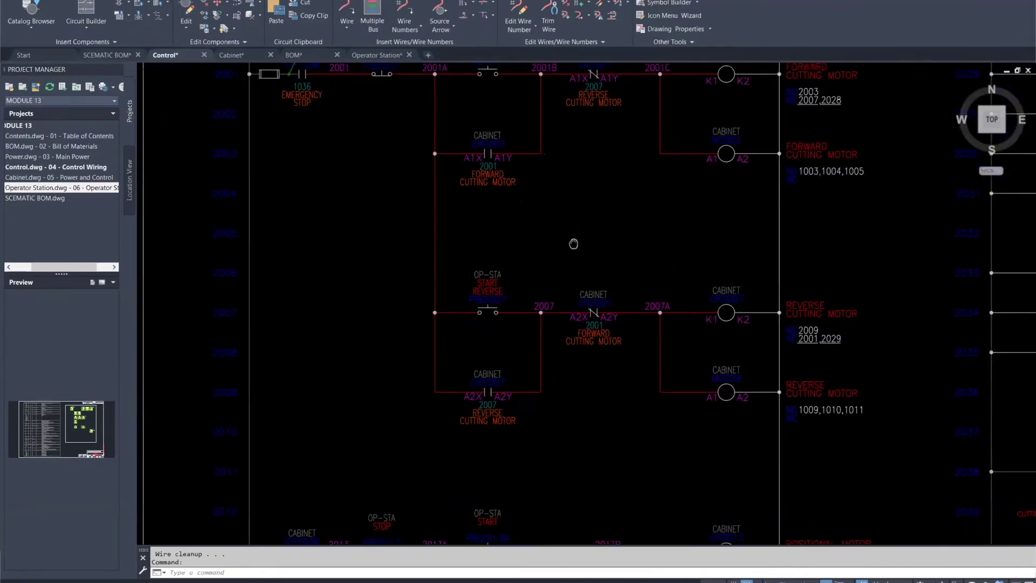
- Delete the cutting motor stop push button PB2001 on line 2001, declining the search for its child contacts
scroll(571, 199, up, 5)
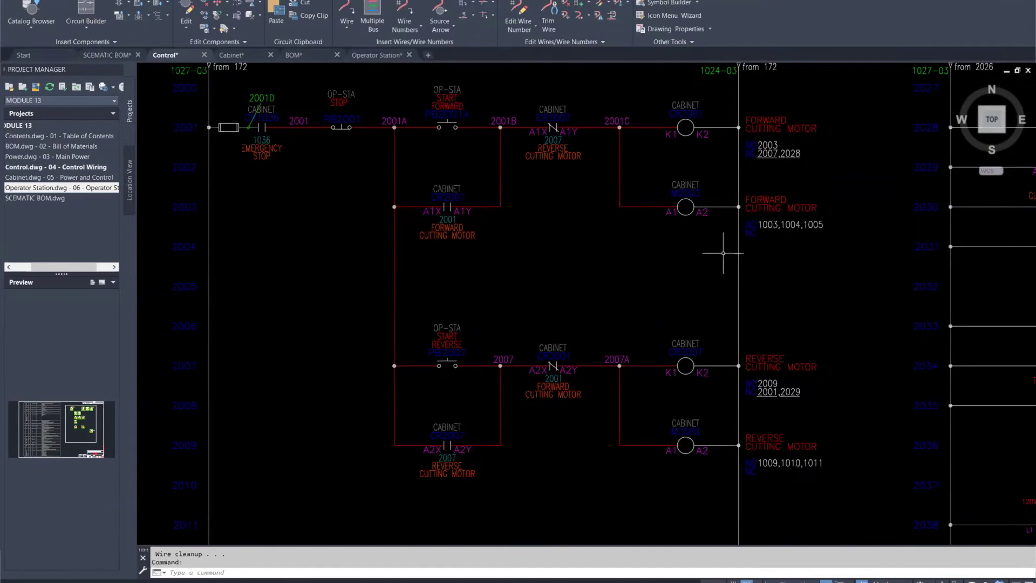
scroll(719, 252, down, 4)
scroll(664, 194, up, 4)
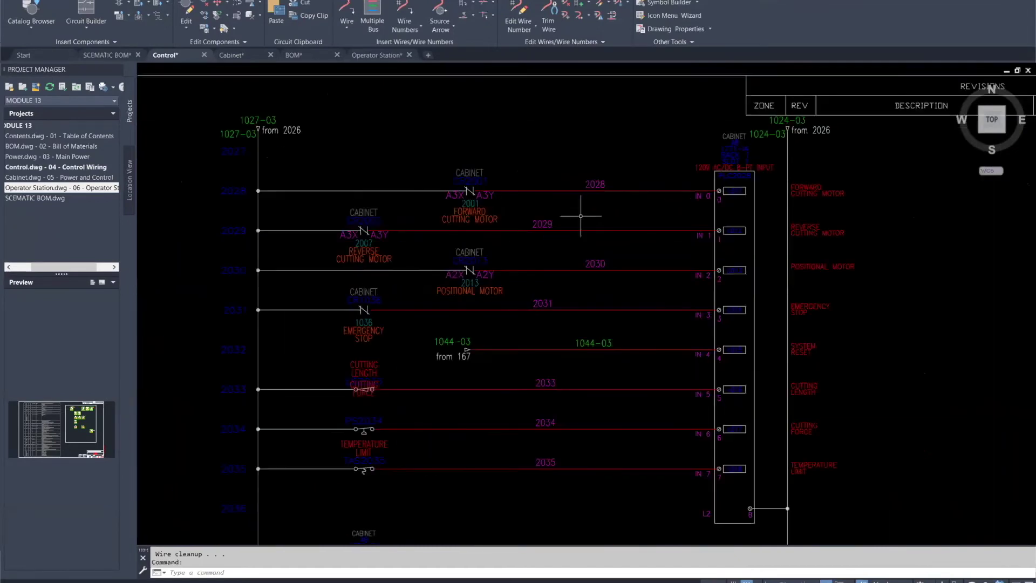
scroll(507, 345, down, 3)
middle_drag(505, 347, 798, 329)
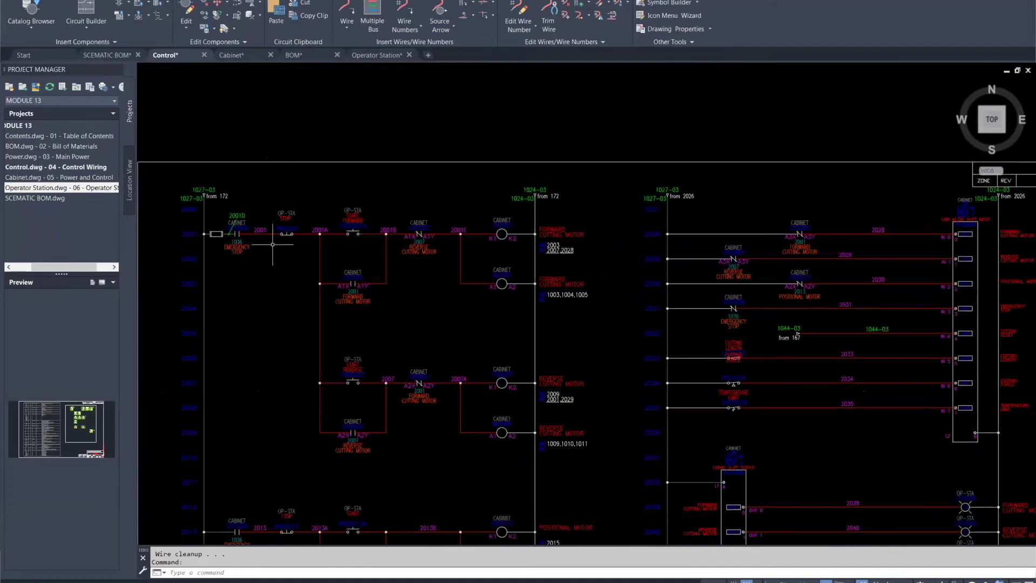
scroll(280, 241, up, 4)
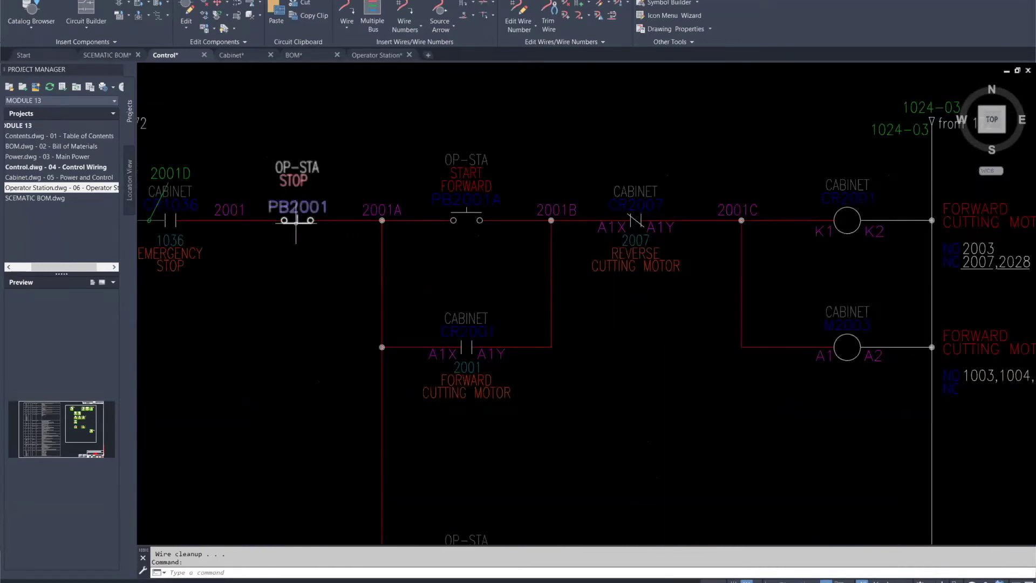
right_click(297, 220)
click(350, 211)
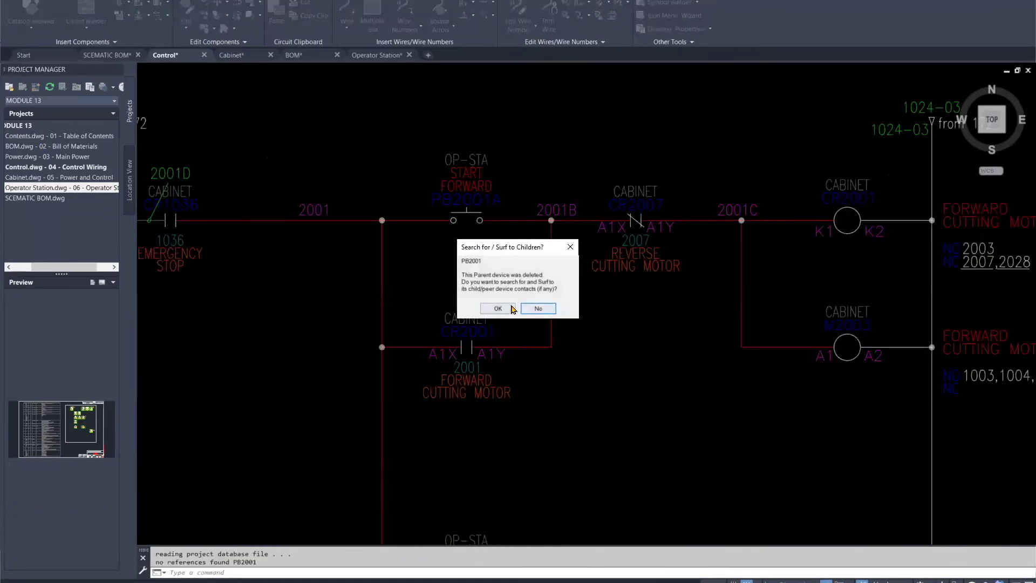
click(537, 308)
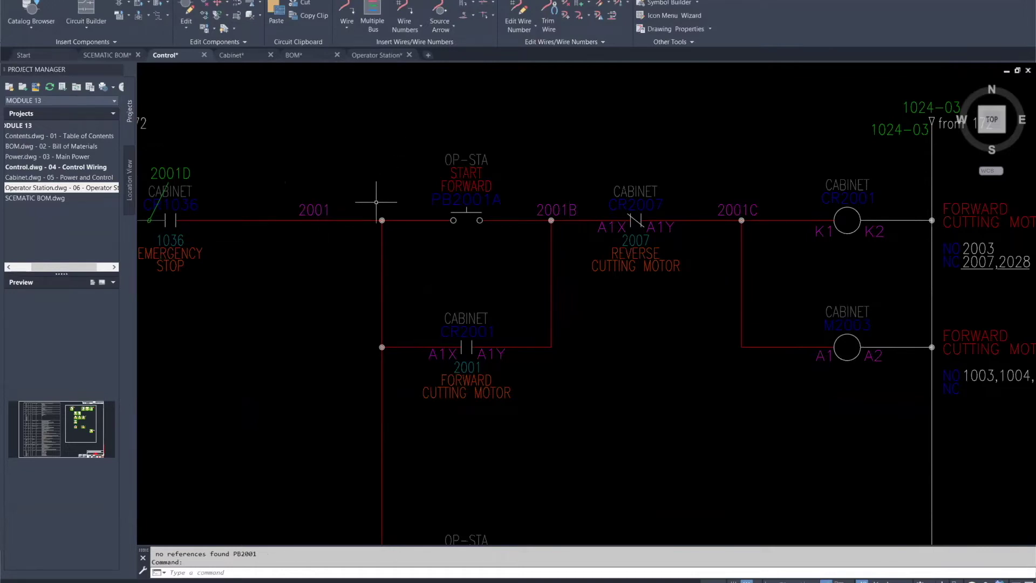
- Examine line 2001 where the stop push button was deleted, along with the surrounding forward and reverse cutting motor circuits
scroll(204, 260, up, 4)
scroll(263, 237, down, 4)
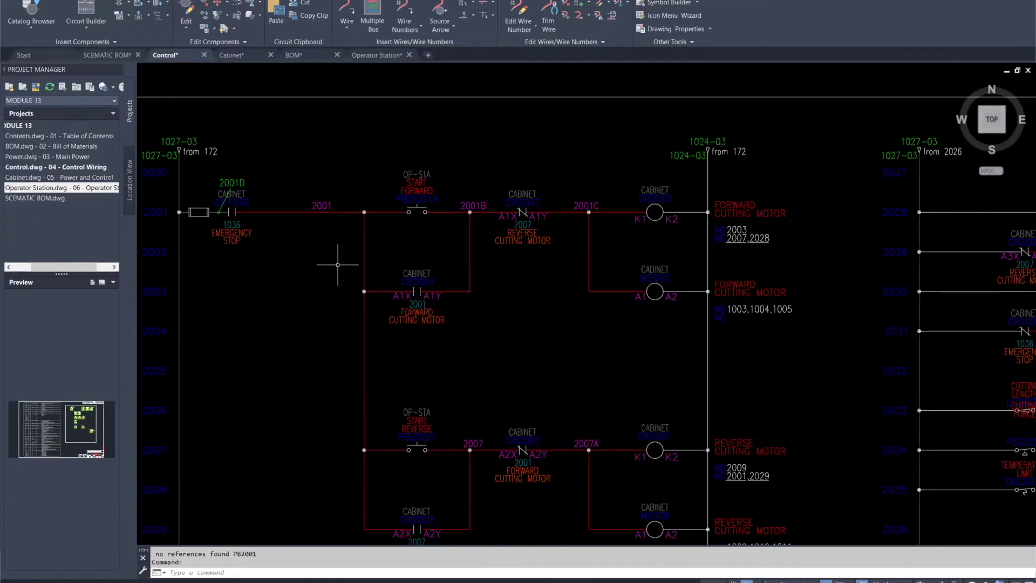
scroll(337, 265, down, 2)
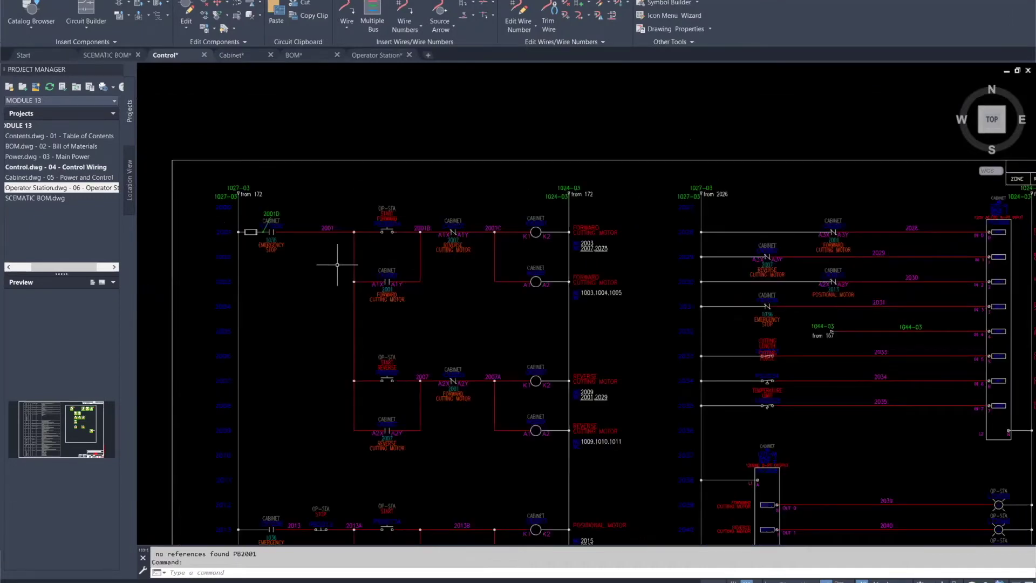
scroll(337, 265, down, 1)
scroll(338, 264, up, 4)
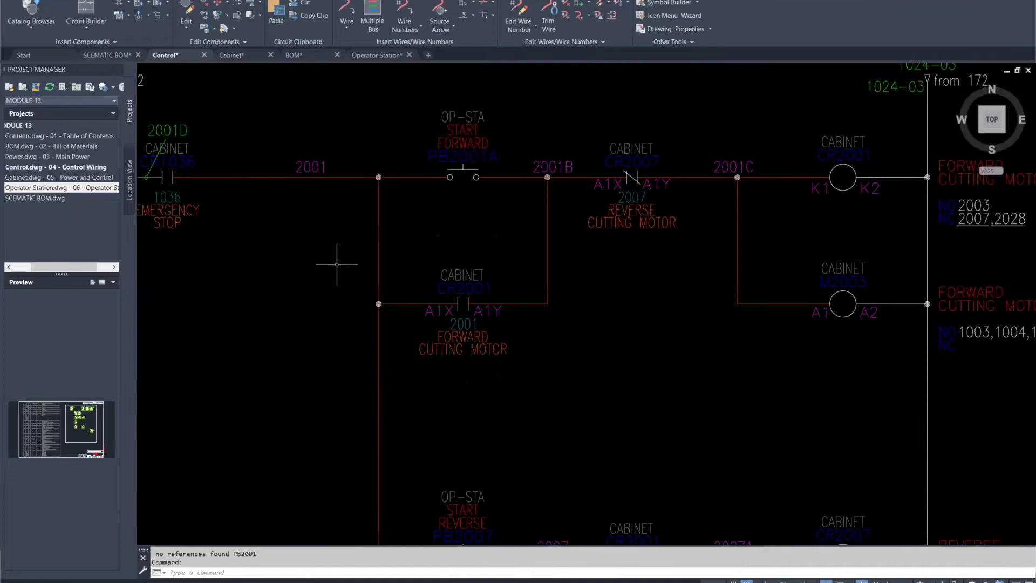
scroll(340, 255, down, 2)
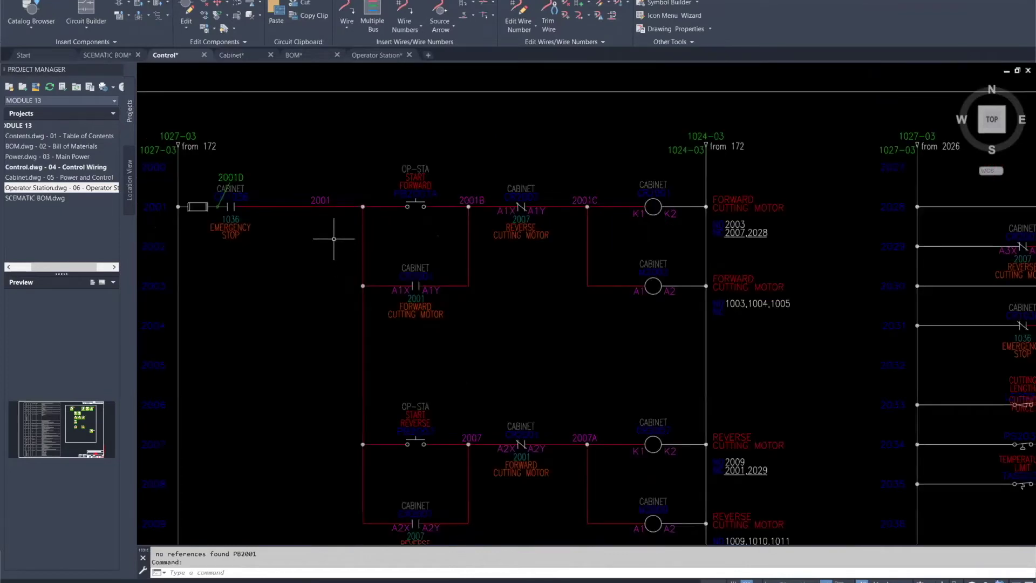
scroll(349, 230, down, 2)
scroll(349, 250, up, 2)
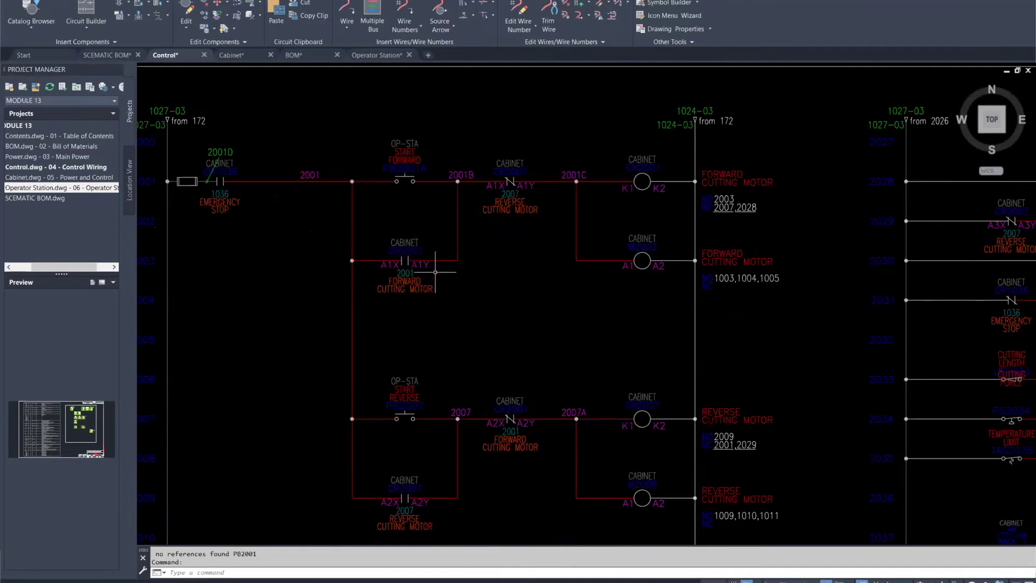
scroll(435, 272, down, 2)
scroll(554, 341, down, 3)
scroll(541, 335, up, 3)
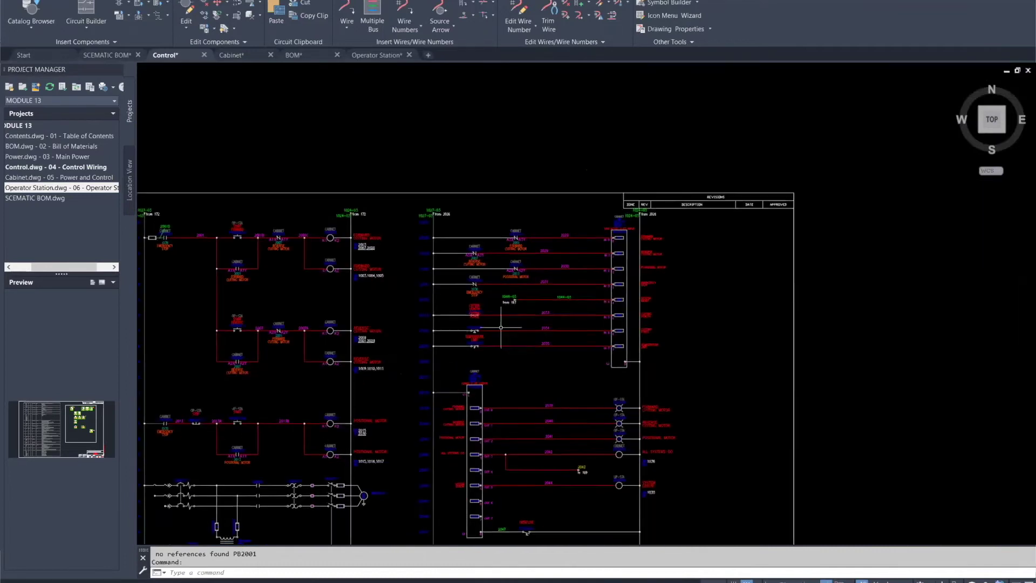
- Insert a vertical wire joining lines 2031 and 2033, between the emergency stop contact and the PLC input module
scroll(541, 334, up, 4)
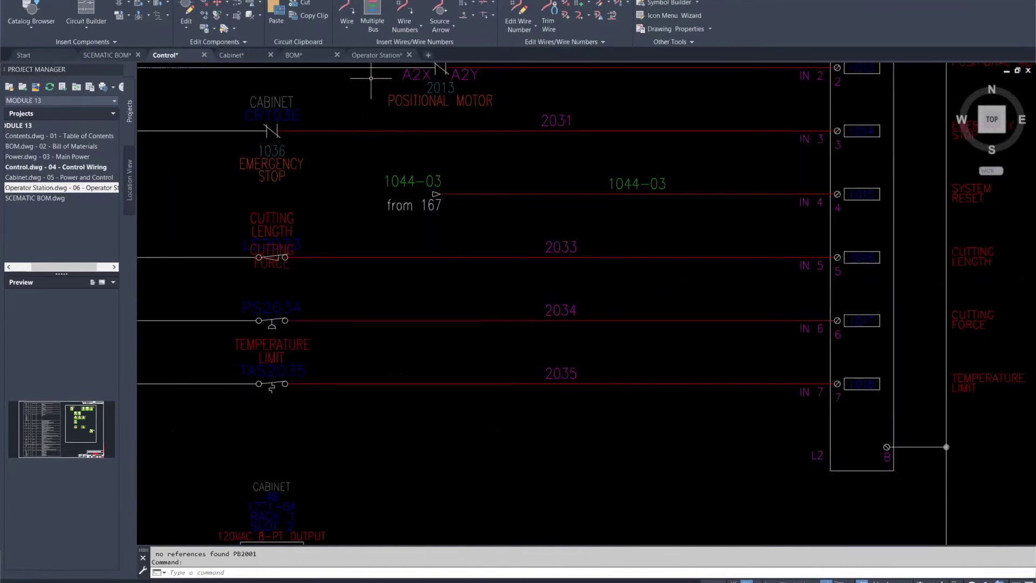
click(346, 30)
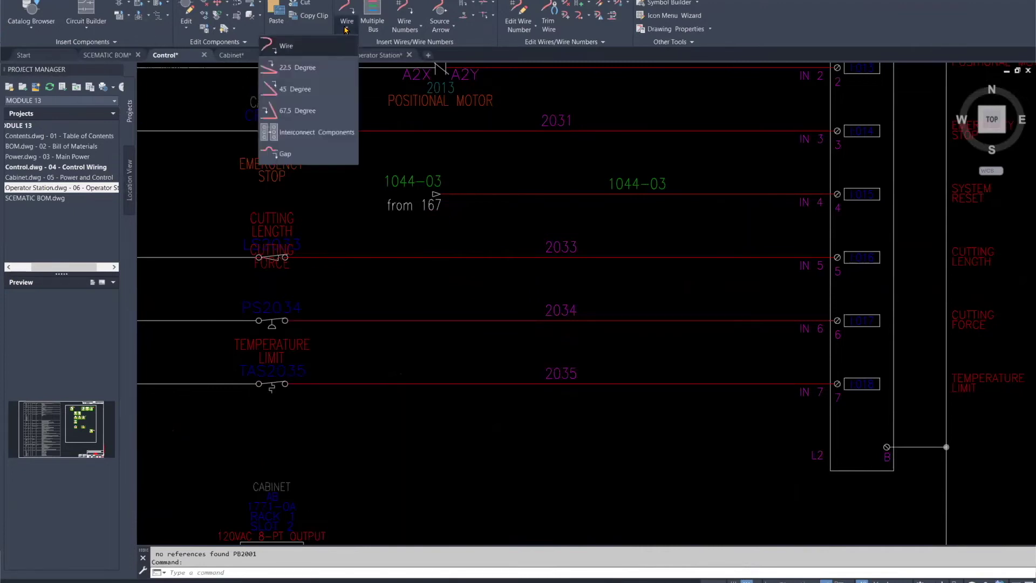
click(305, 48)
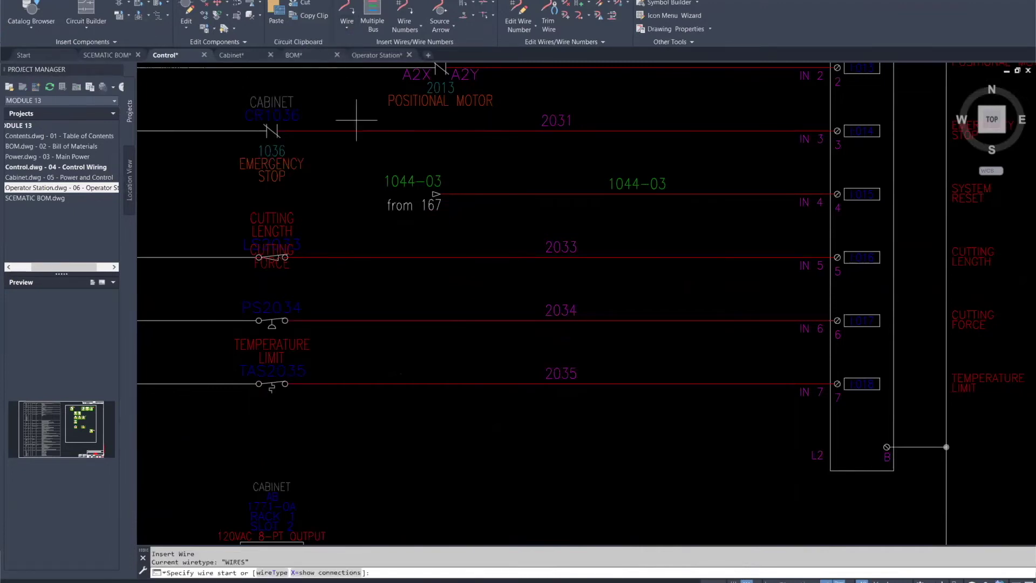
scroll(375, 129, up, 6)
scroll(345, 137, down, 3)
click(327, 138)
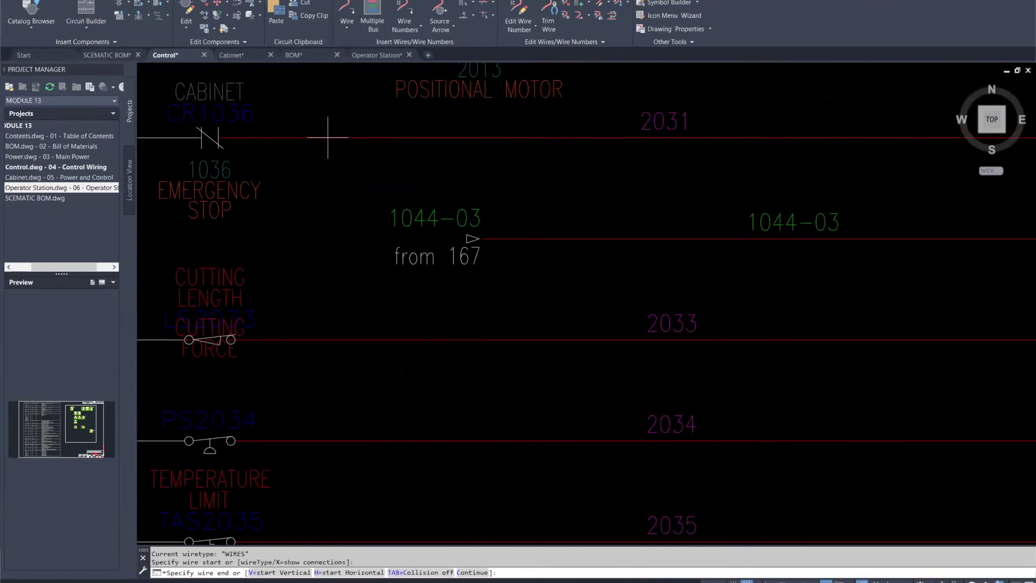
click(328, 340)
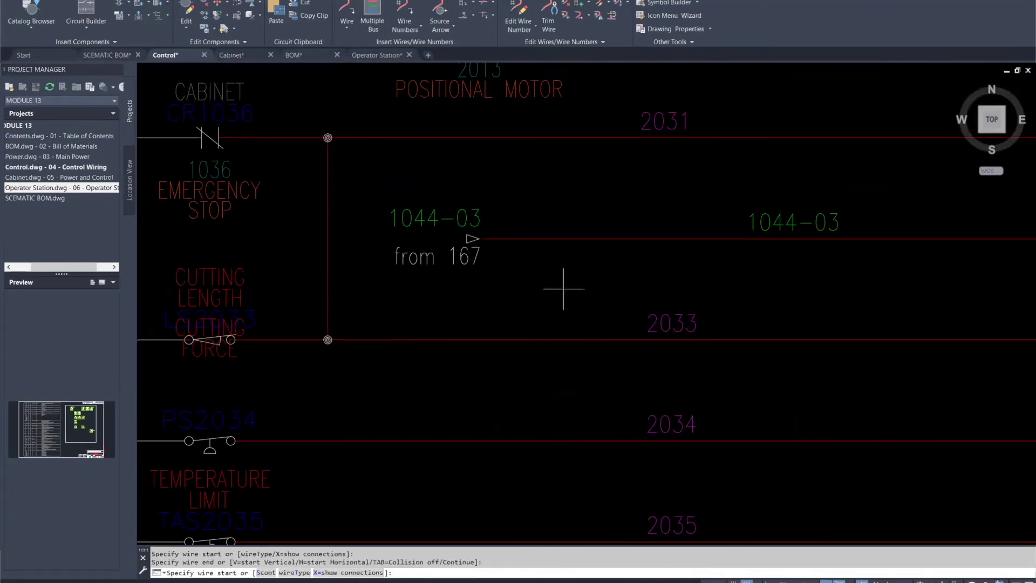
- Set the multiple wire bus to start at a component and locate the PLC output module's unwired terminals
scroll(540, 297, down, 8)
click(366, 8)
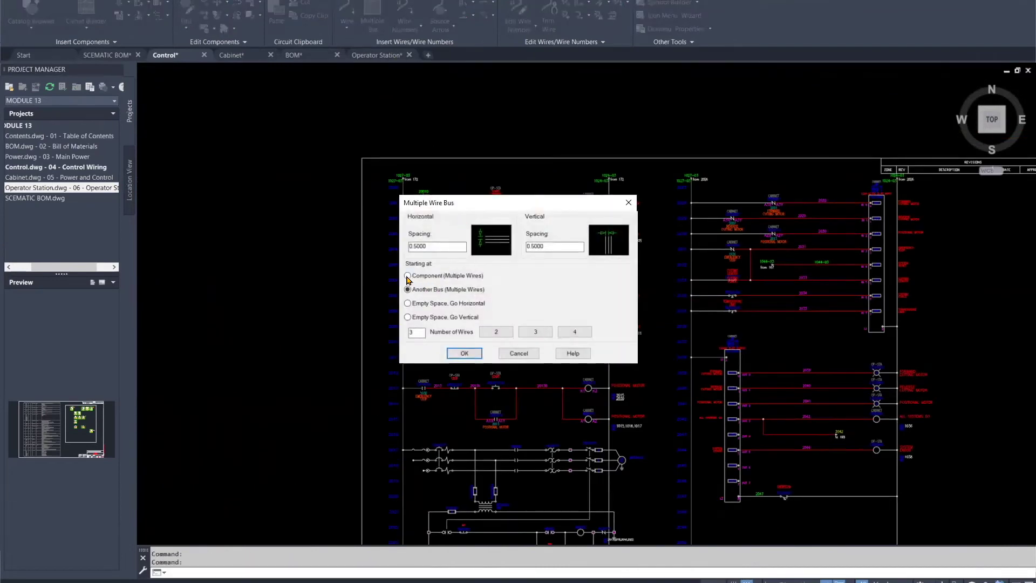
click(408, 277)
click(463, 353)
middle_drag(475, 340, 390, 330)
middle_drag(704, 326, 787, 243)
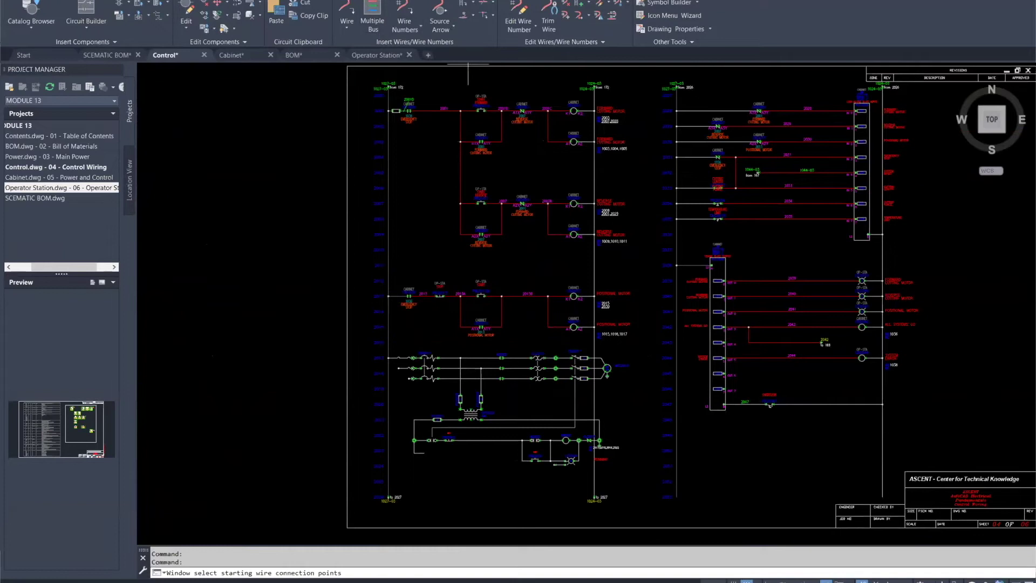
scroll(591, 316, down, 2)
middle_drag(633, 262, 428, 207)
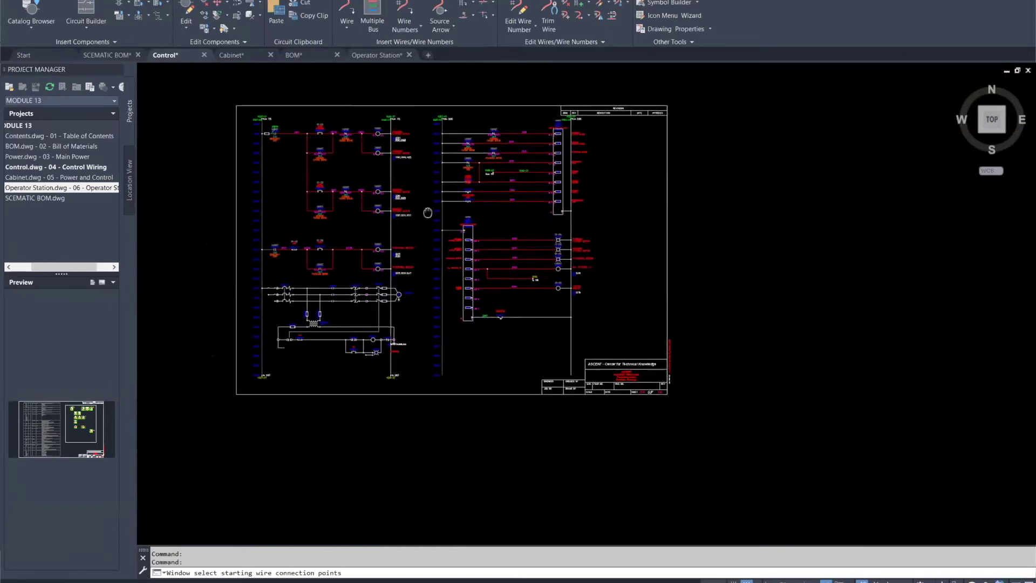
scroll(432, 206, up, 5)
scroll(426, 189, down, 4)
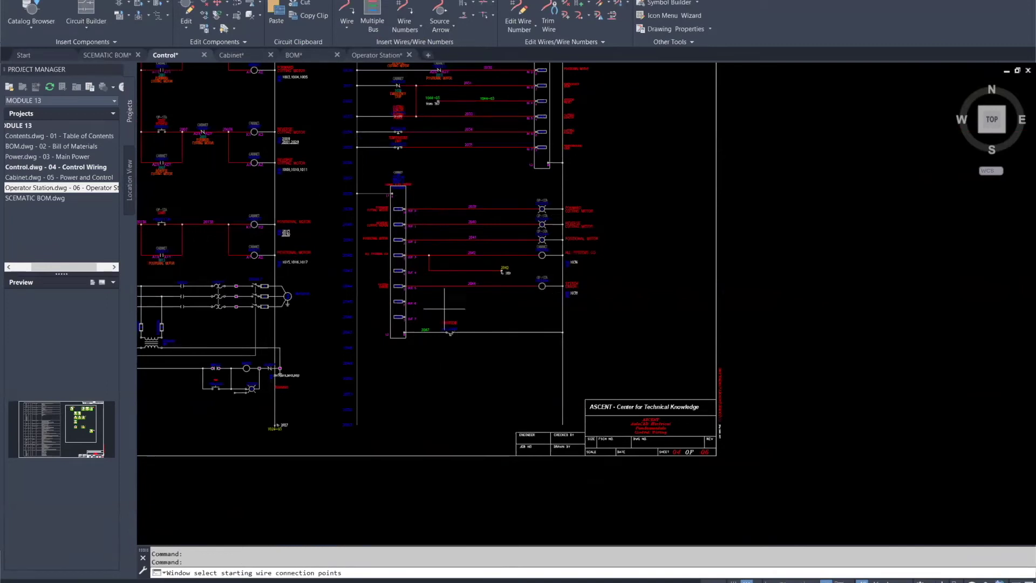
scroll(368, 328, up, 3)
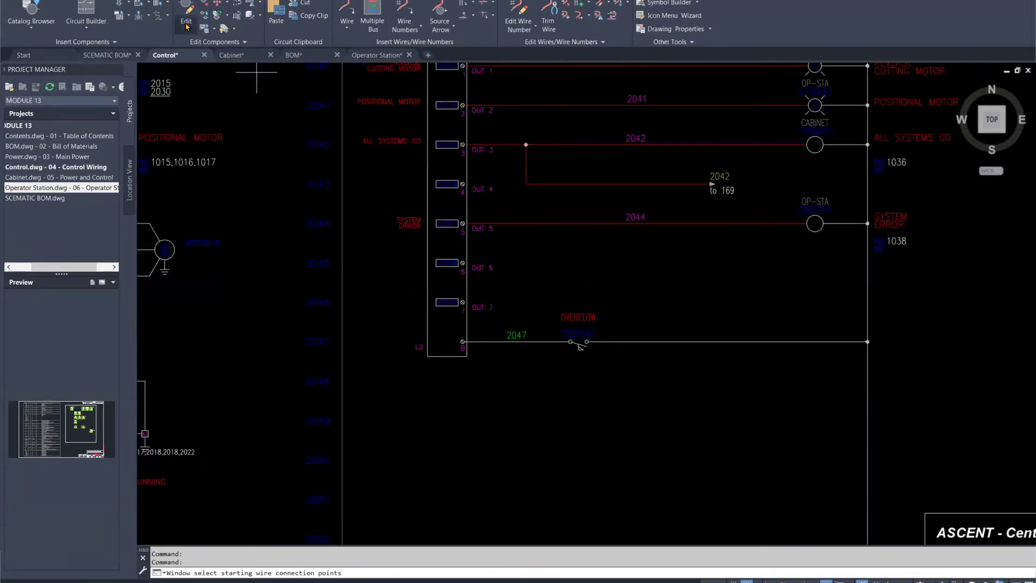
- Draw a two-wire bus from the PLC output module's OUT 6 and OUT 7 terminals, running across and then down past line 2047
click(372, 8)
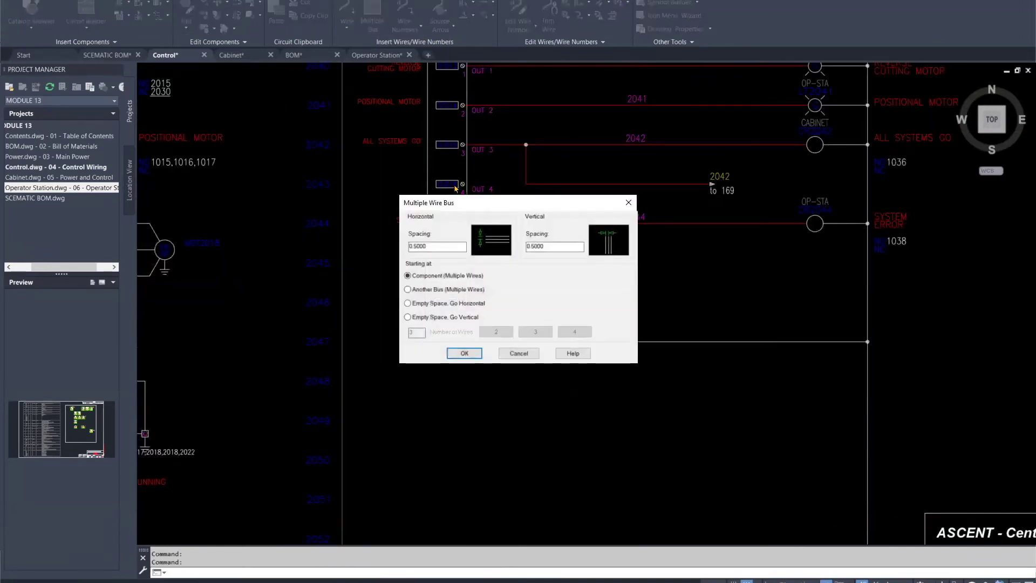
click(464, 354)
click(513, 249)
click(459, 305)
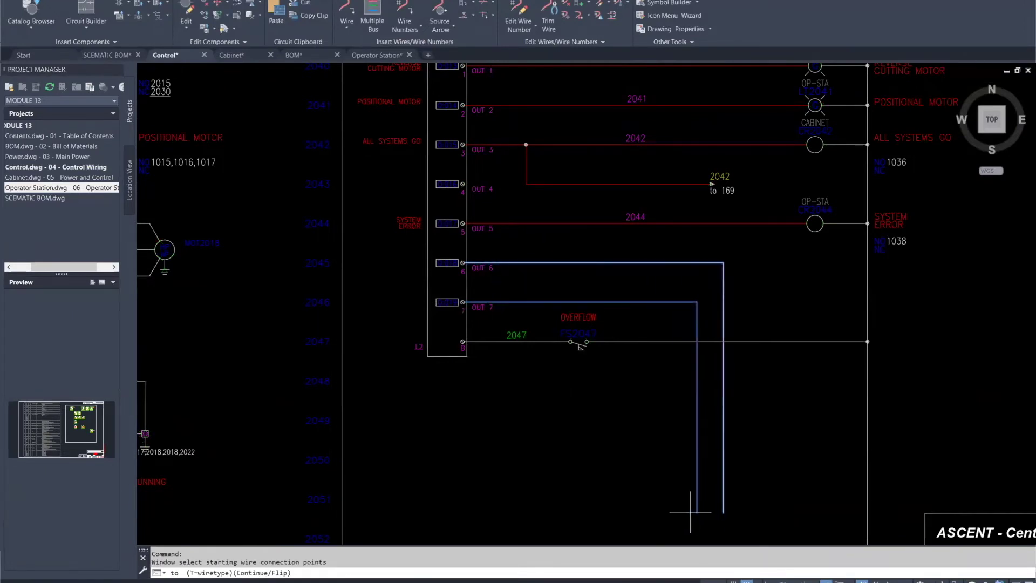
scroll(691, 511, down, 6)
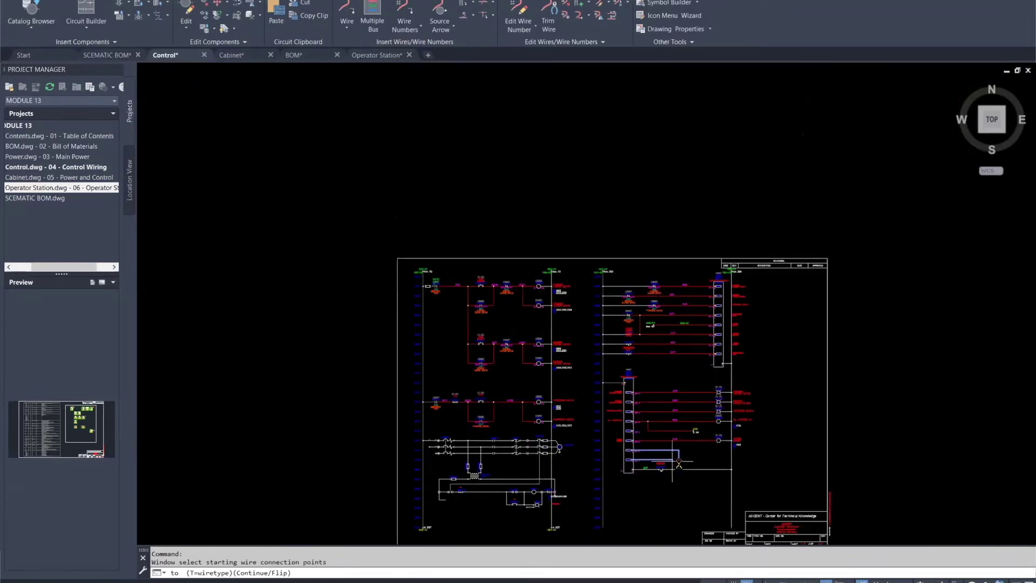
click(675, 514)
- Examine the new two-wire bus, the 1024-03 source arrow ending the first ladder's rail, and the overall Control drawing
scroll(706, 516, up, 2)
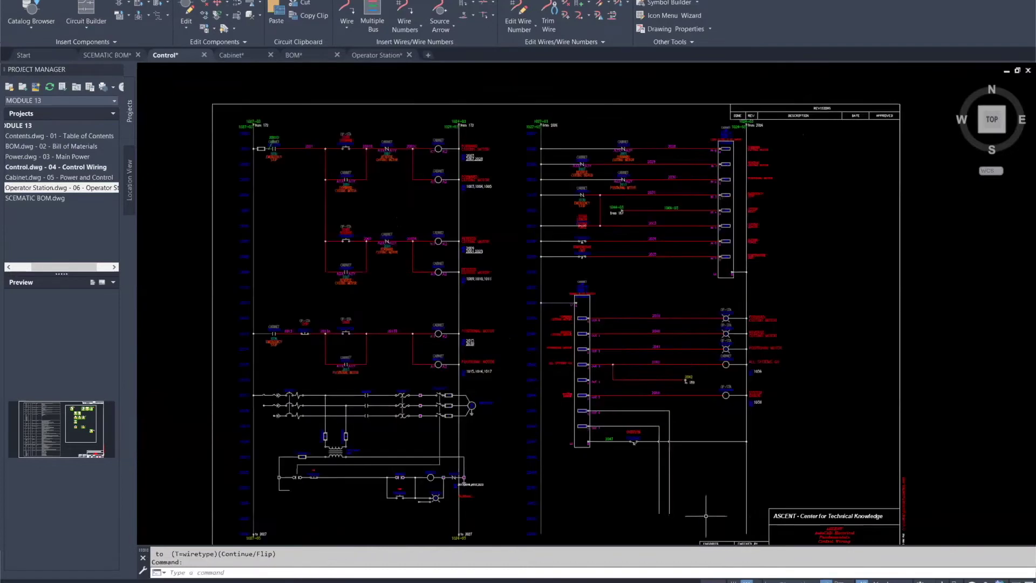
scroll(705, 516, up, 2)
middle_drag(705, 516, 796, 83)
scroll(528, 169, down, 4)
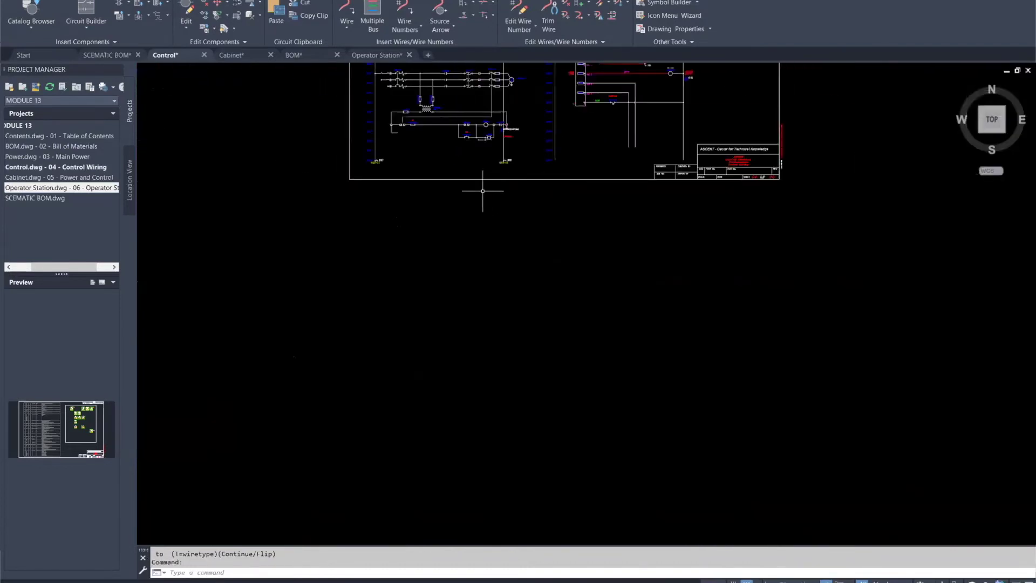
scroll(483, 191, down, 2)
middle_drag(513, 241, 525, 254)
scroll(518, 280, up, 6)
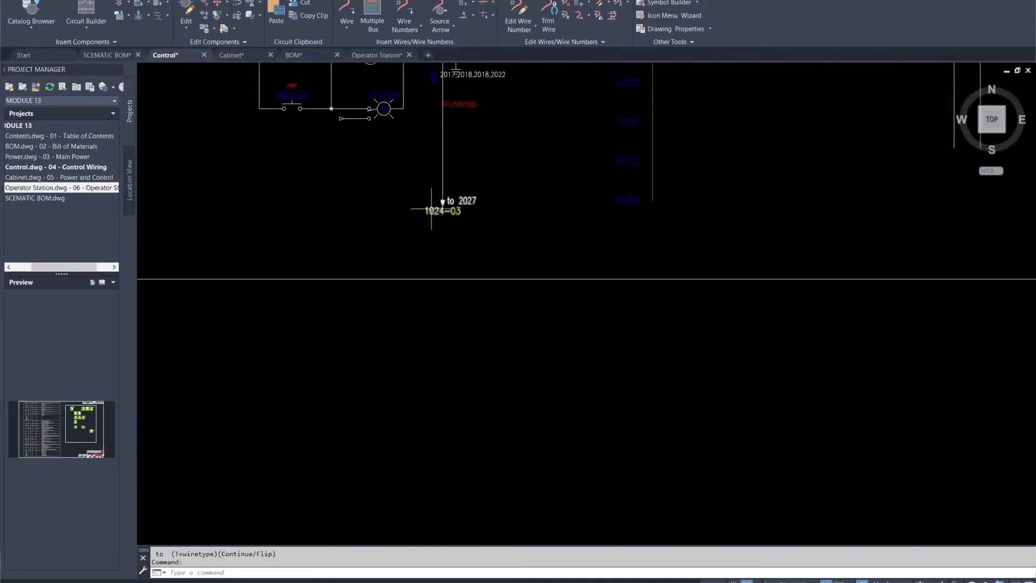
scroll(451, 203, up, 5)
scroll(451, 203, down, 3)
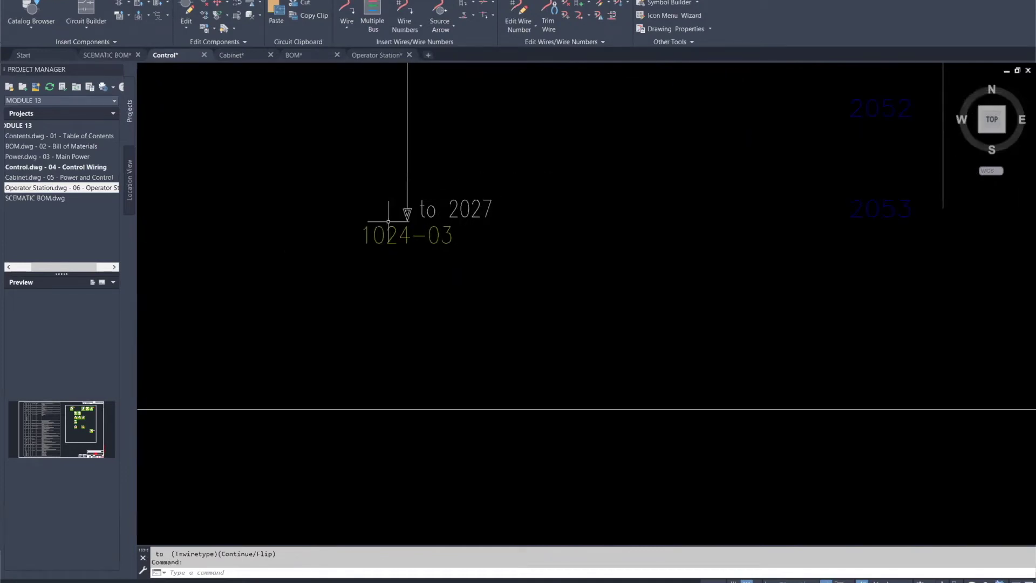
scroll(405, 218, down, 5)
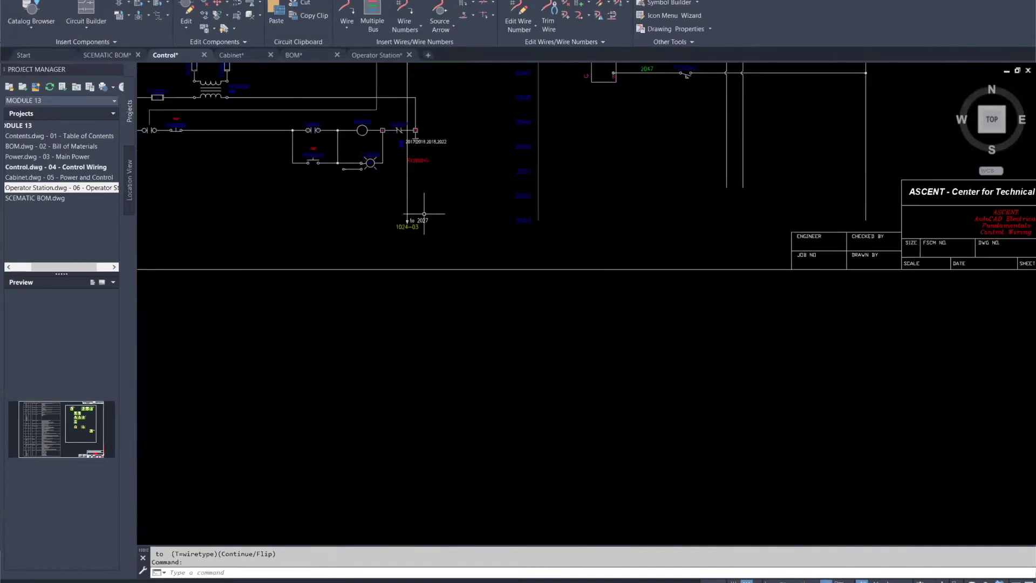
scroll(405, 222, up, 1)
scroll(389, 214, down, 3)
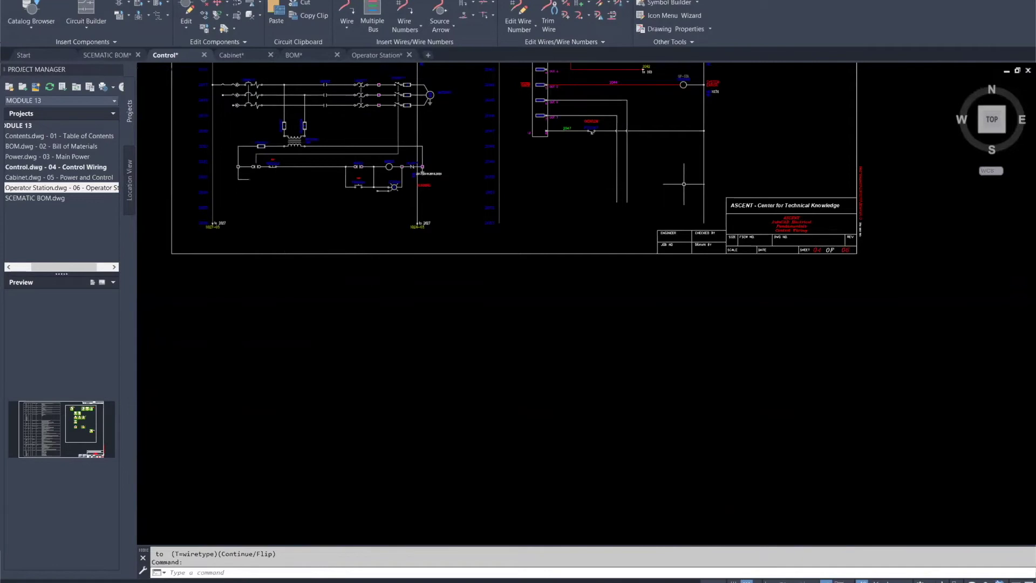
scroll(424, 184, up, 2)
scroll(450, 218, up, 3)
scroll(372, 269, down, 3)
scroll(351, 319, up, 2)
scroll(450, 252, down, 2)
scroll(579, 284, down, 4)
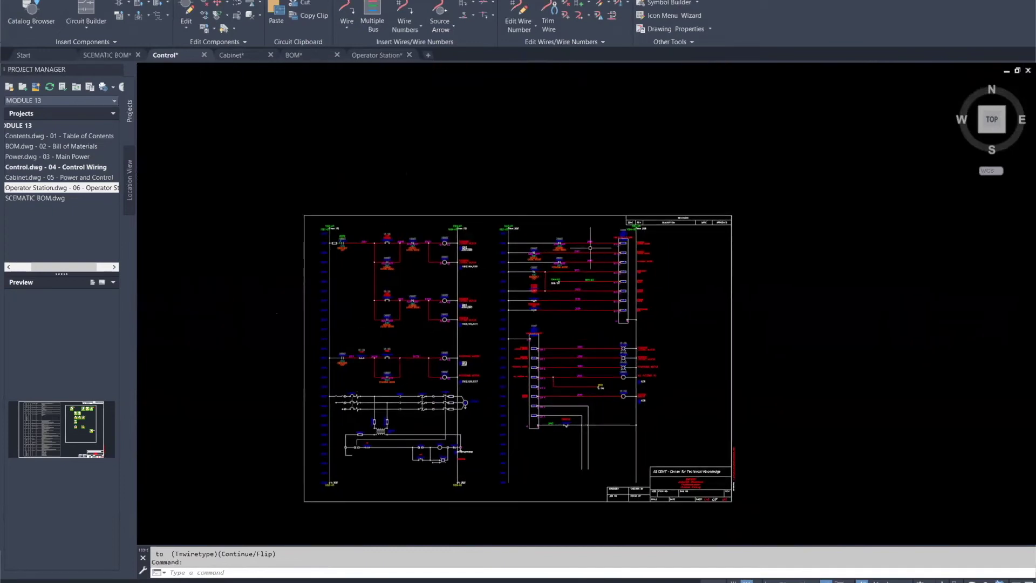
- Surf from the CR2001 contact on line 2028 to its panel footprint on sheet 05, saving the Control drawing
scroll(556, 261, up, 5)
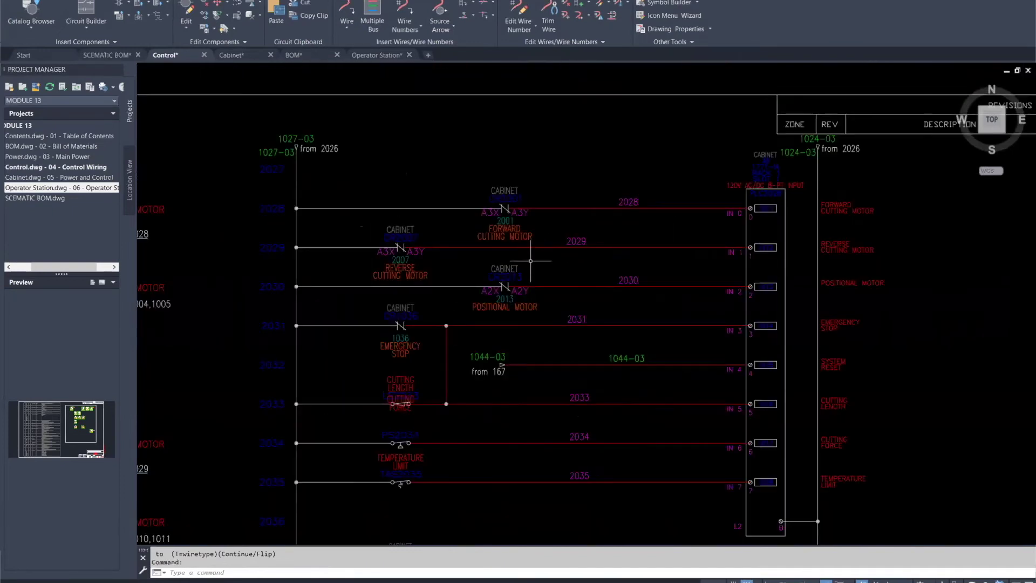
scroll(535, 259, up, 2)
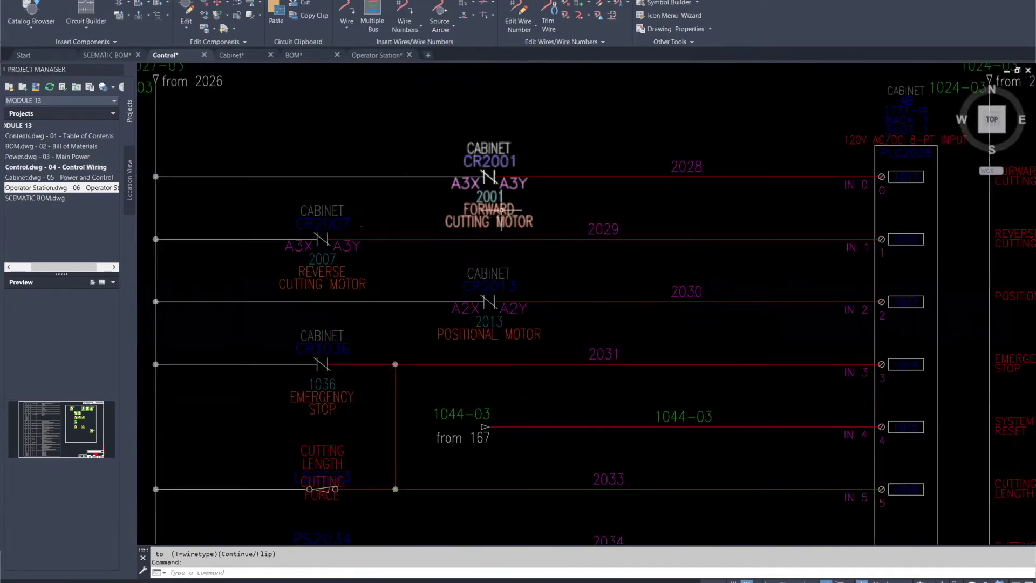
right_click(491, 173)
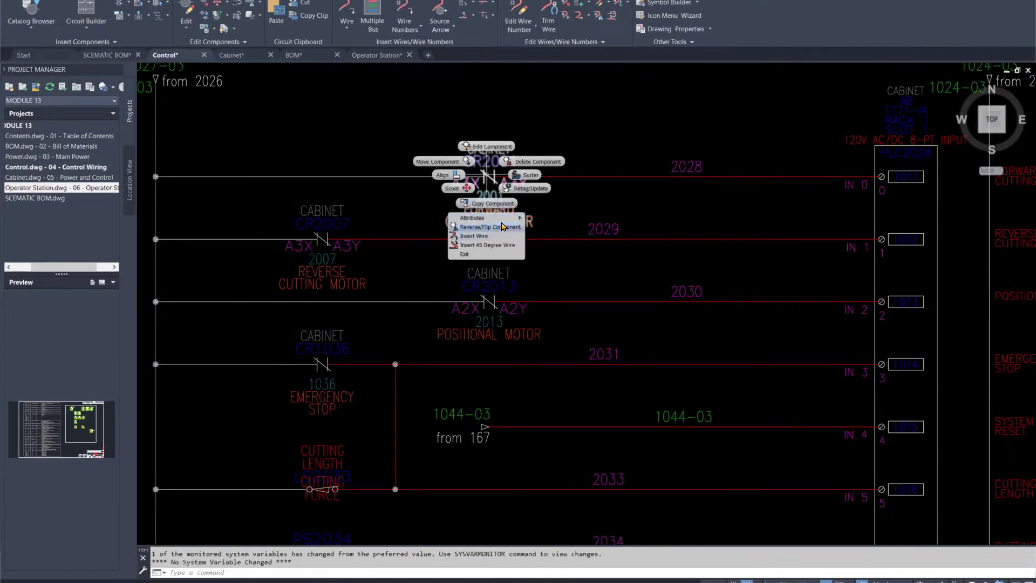
click(524, 175)
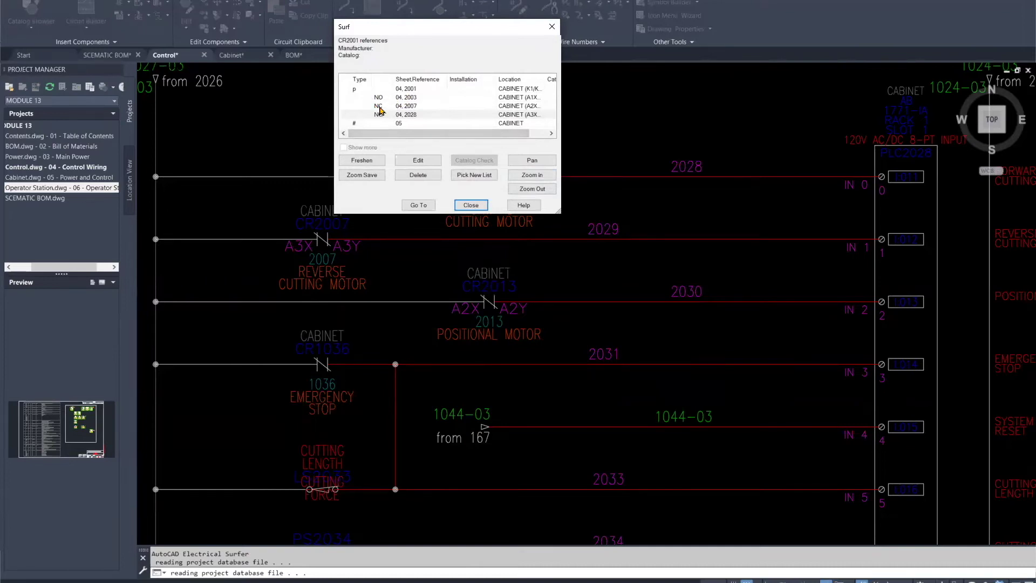
click(407, 123)
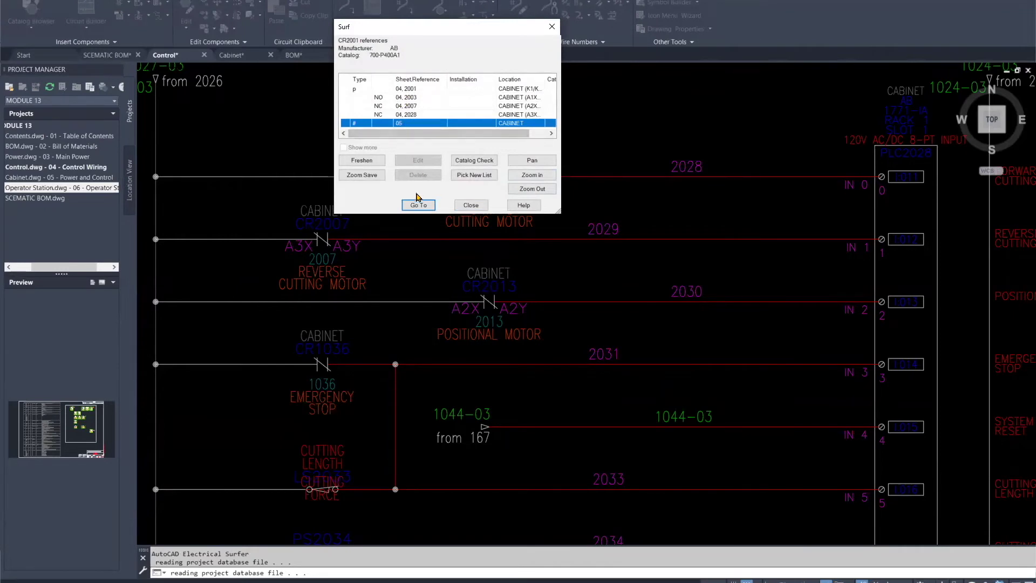
click(419, 206)
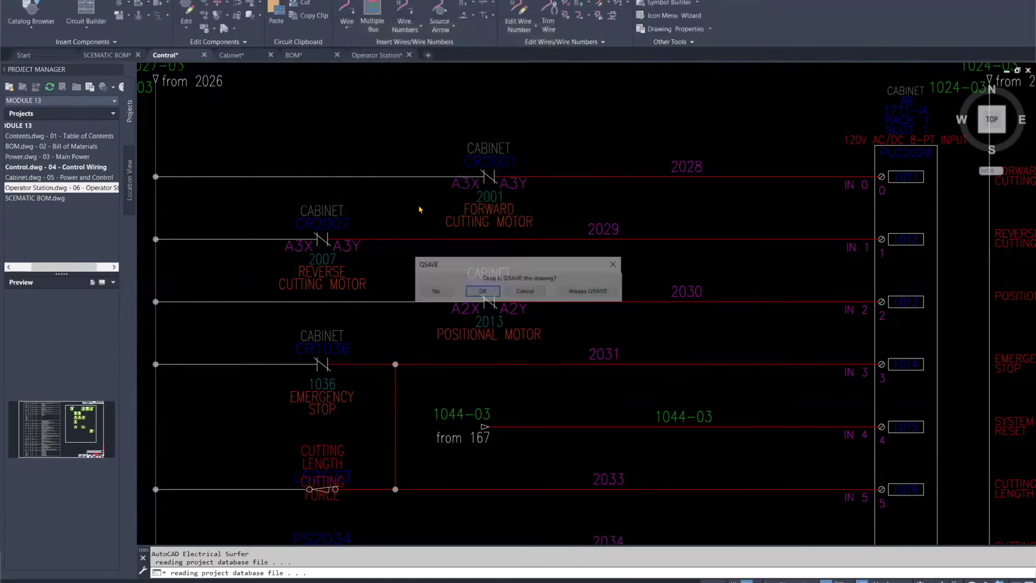
click(479, 292)
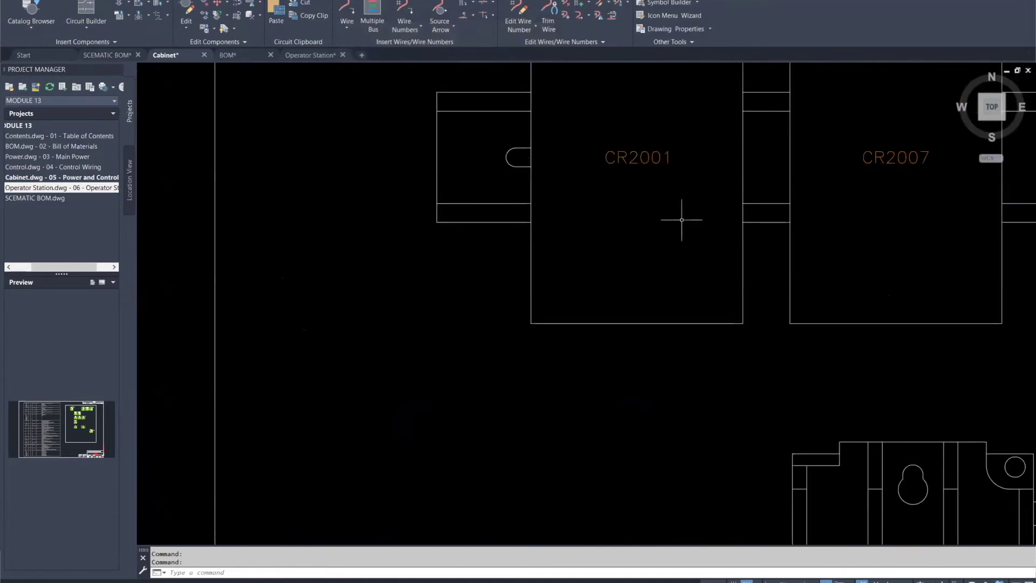
- Examine the CR2001 footprint, the neighbouring relays and motor starters, and the overall cabinet layout
scroll(675, 225, down, 3)
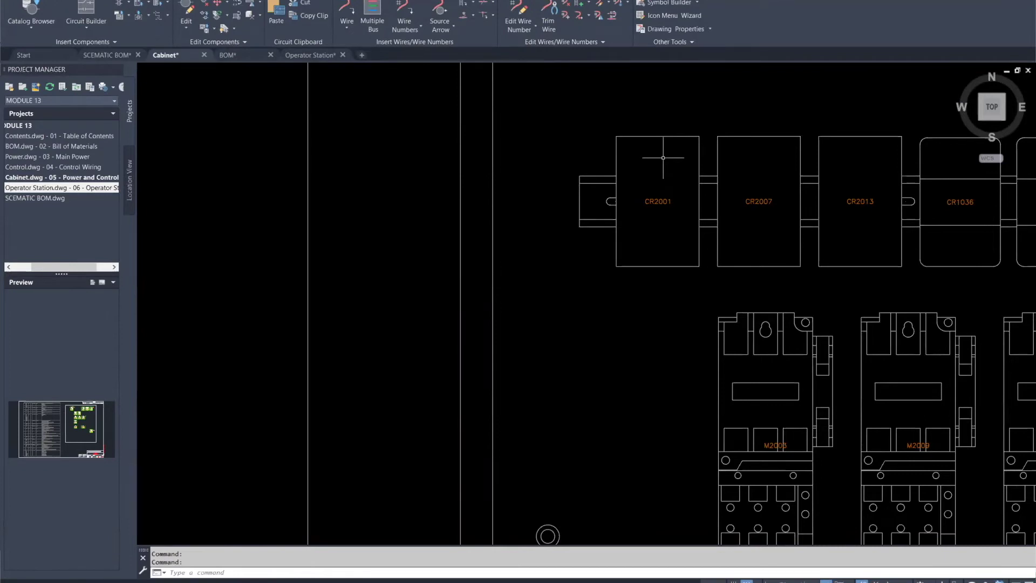
scroll(681, 203, down, 5)
mouse_move(564, 130)
middle_down()
mouse_move(365, 231)
mouse_move(242, 225)
middle_up()
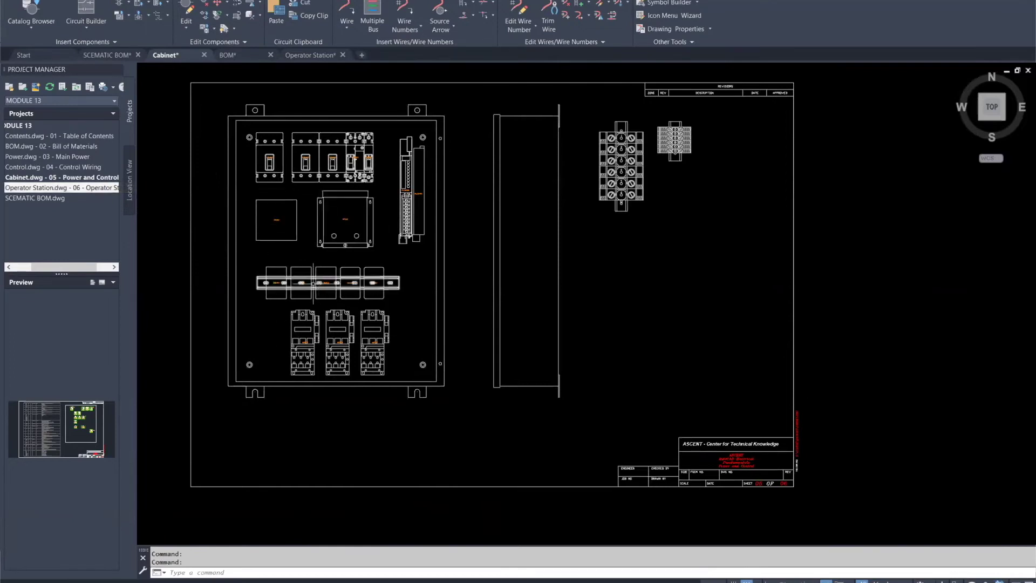
scroll(276, 293, up, 4)
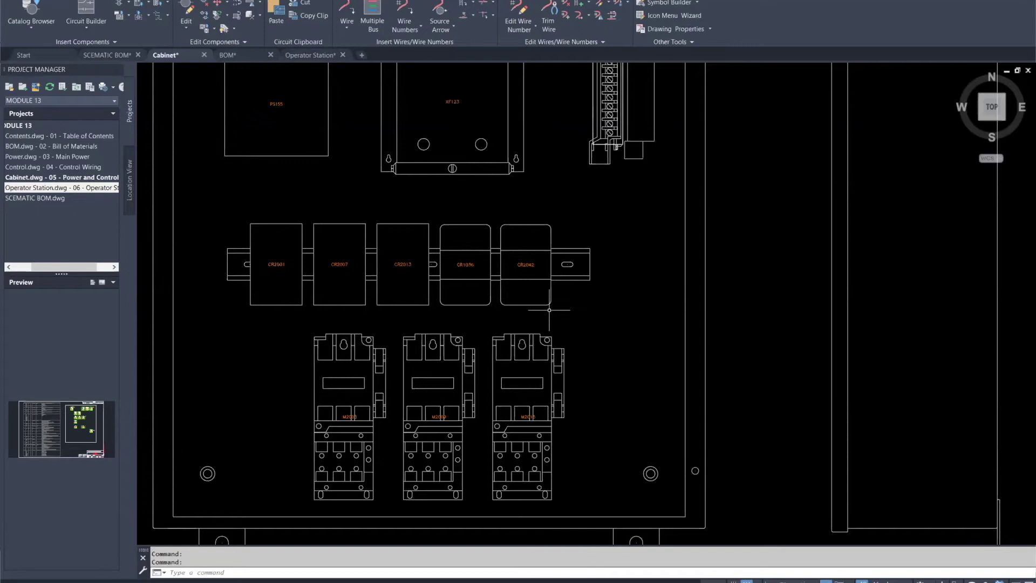
scroll(418, 217, down, 1)
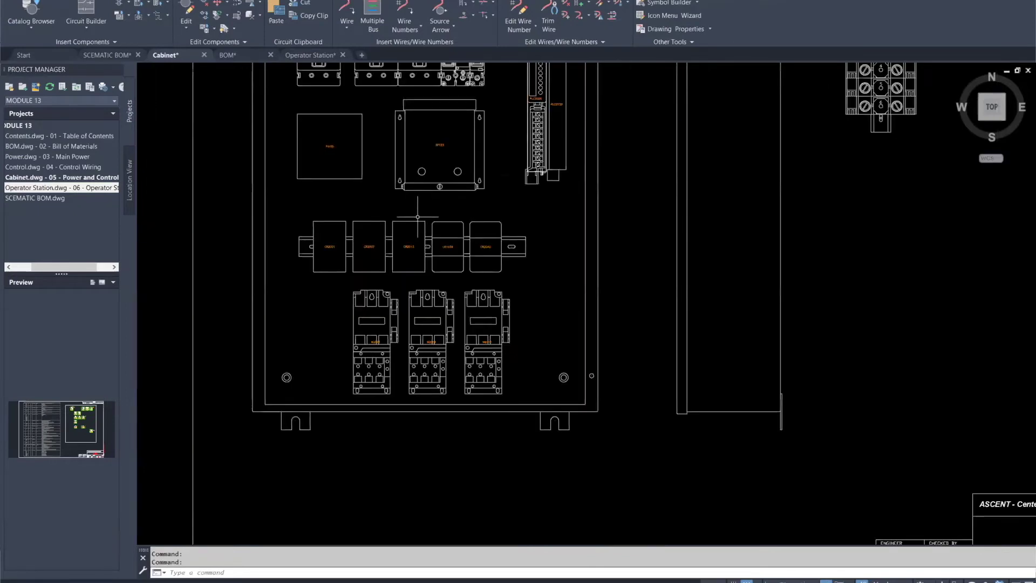
scroll(330, 216, down, 3)
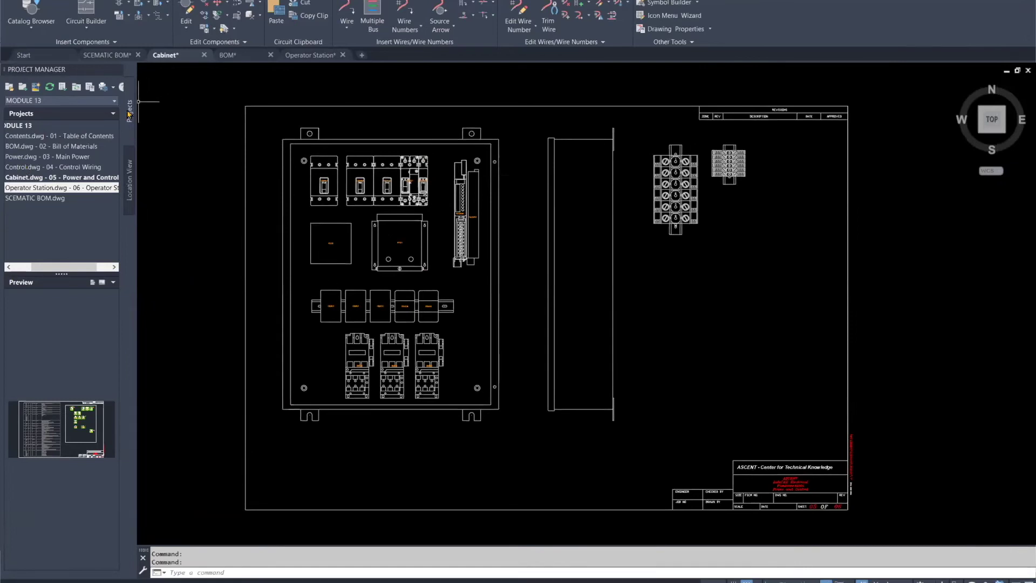
- Reopen the Control drawing and examine the PLC input wiring and the whole ladder layout
click(22, 167)
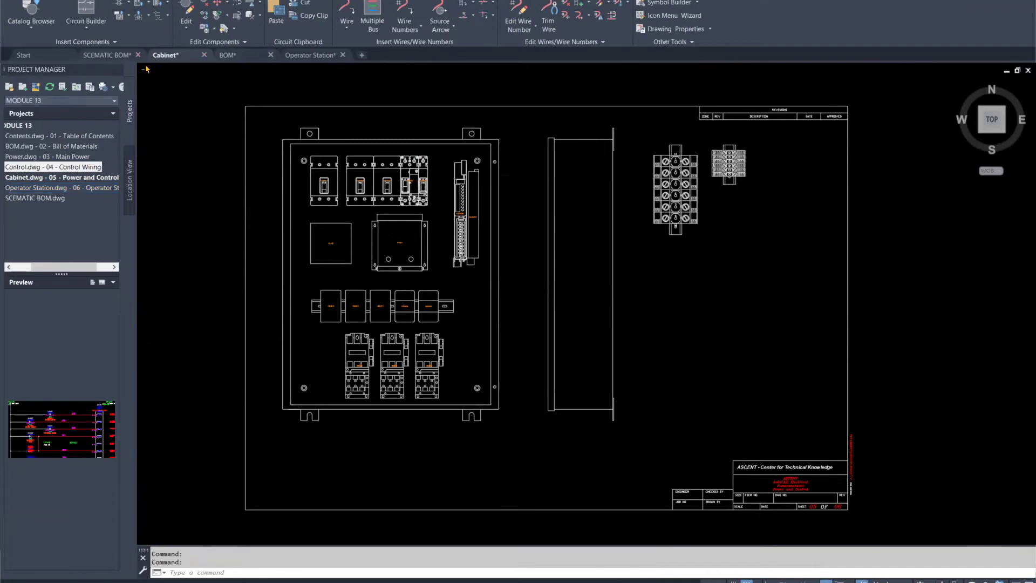
double_click(67, 166)
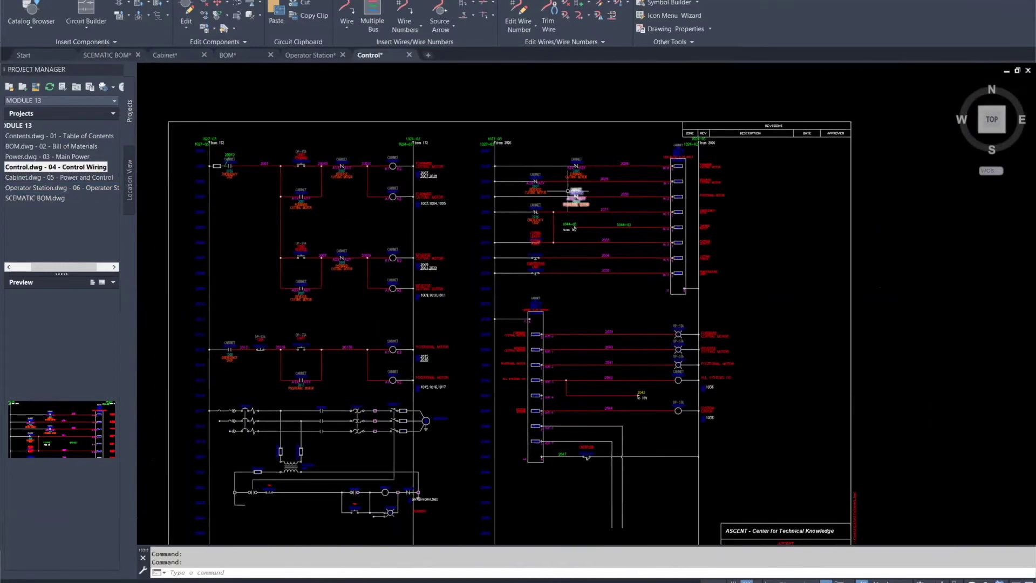
scroll(570, 203, up, 4)
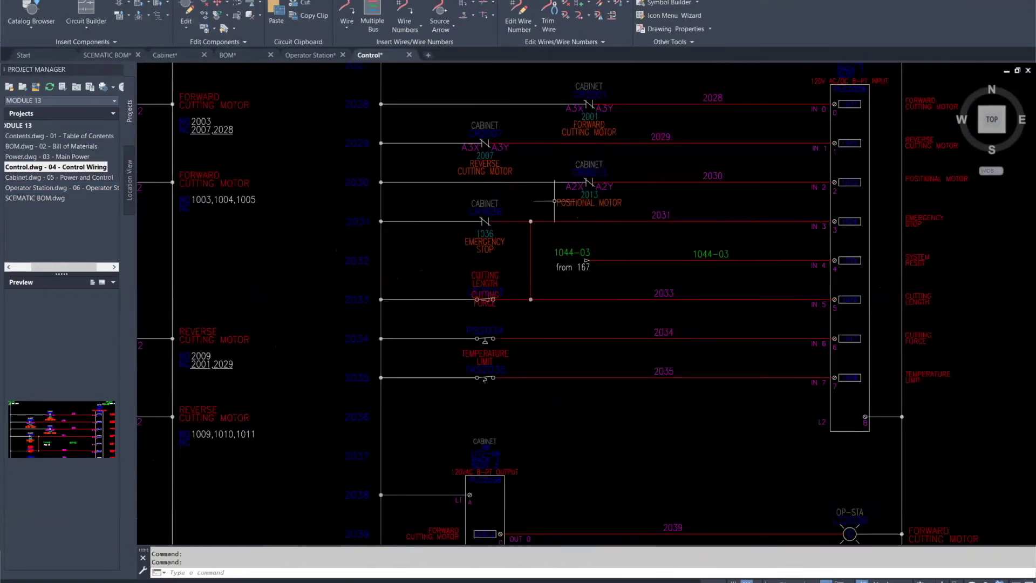
scroll(551, 203, down, 5)
scroll(417, 332, down, 2)
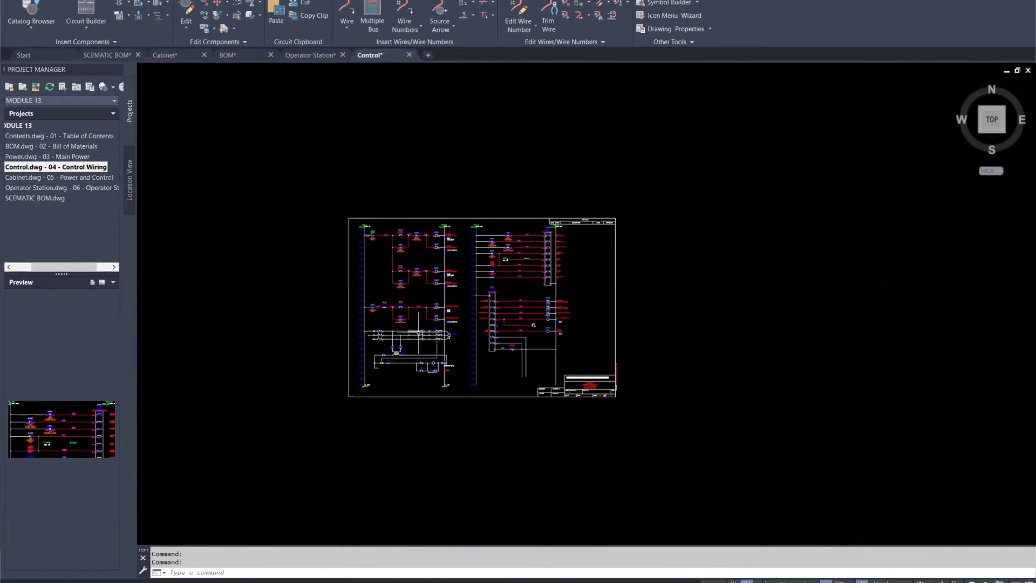
scroll(417, 332, up, 4)
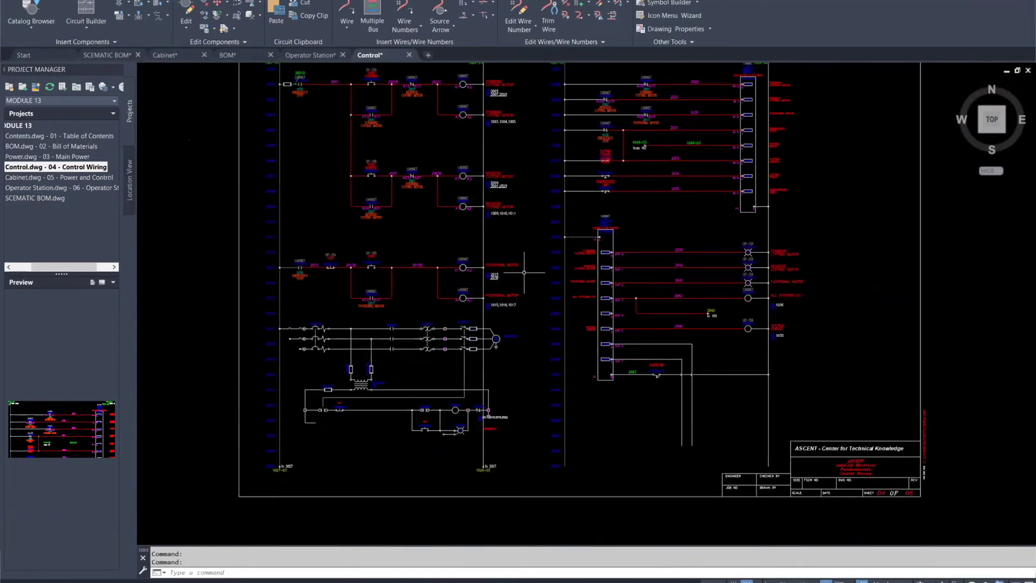
scroll(611, 222, down, 4)
scroll(611, 222, up, 4)
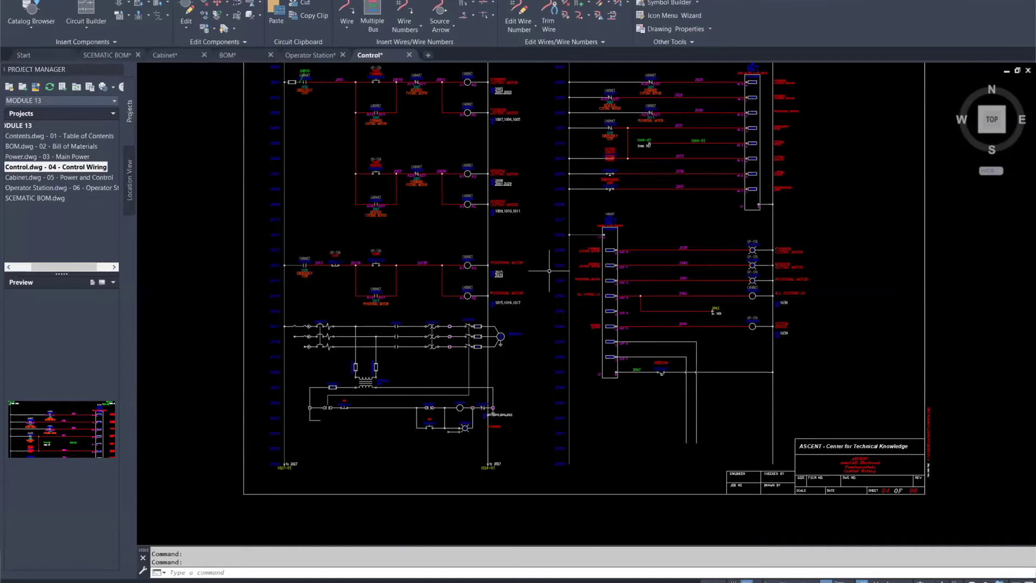
scroll(549, 271, down, 4)
middle_drag(549, 271, 441, 250)
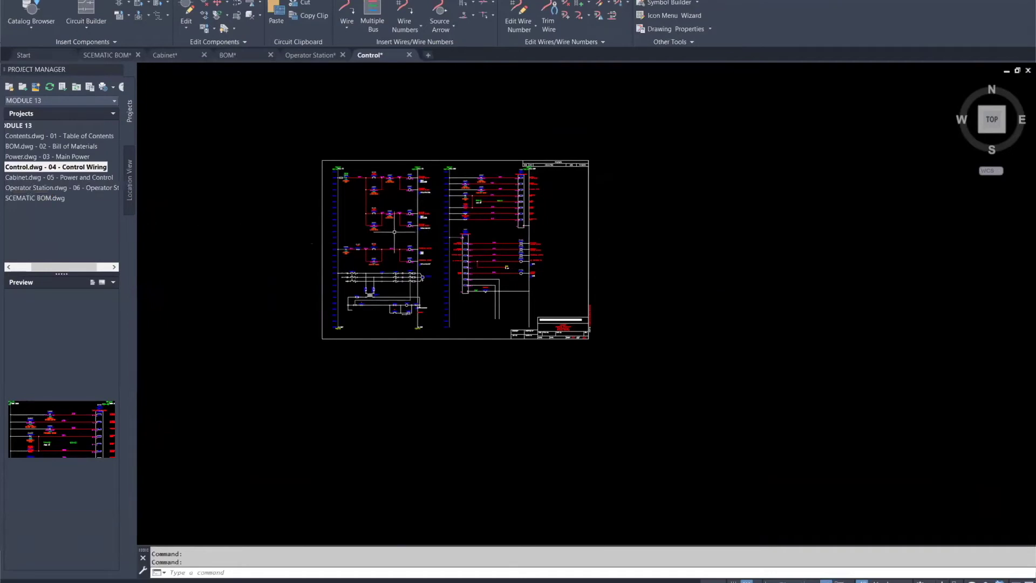
- Switch to the Cabinet drawing and review the component data of the CB1001 main disconnect footprint
double_click(52, 181)
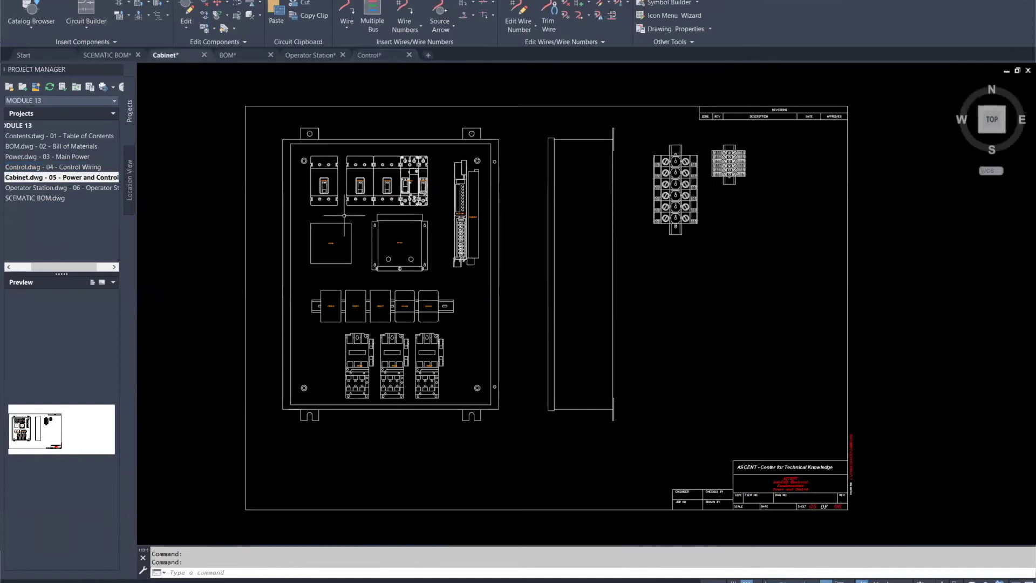
scroll(355, 213, up, 4)
middle_drag(356, 213, 362, 252)
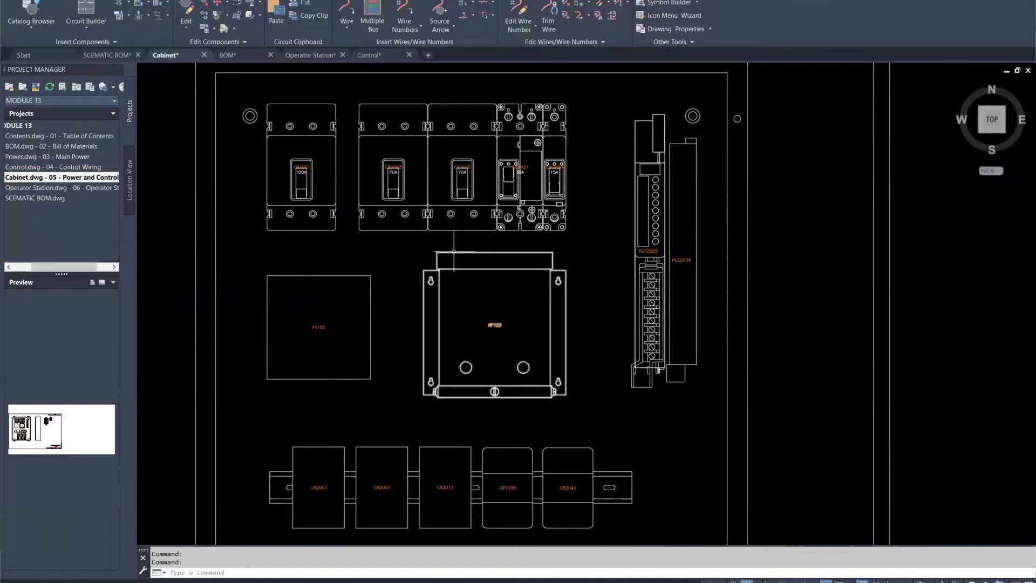
scroll(432, 258, down, 3)
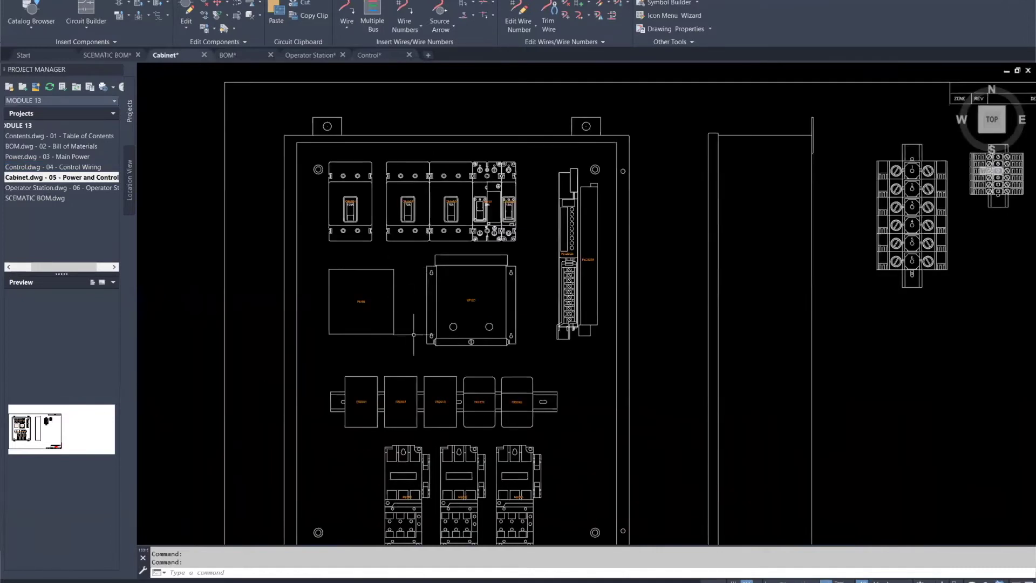
scroll(391, 260, up, 3)
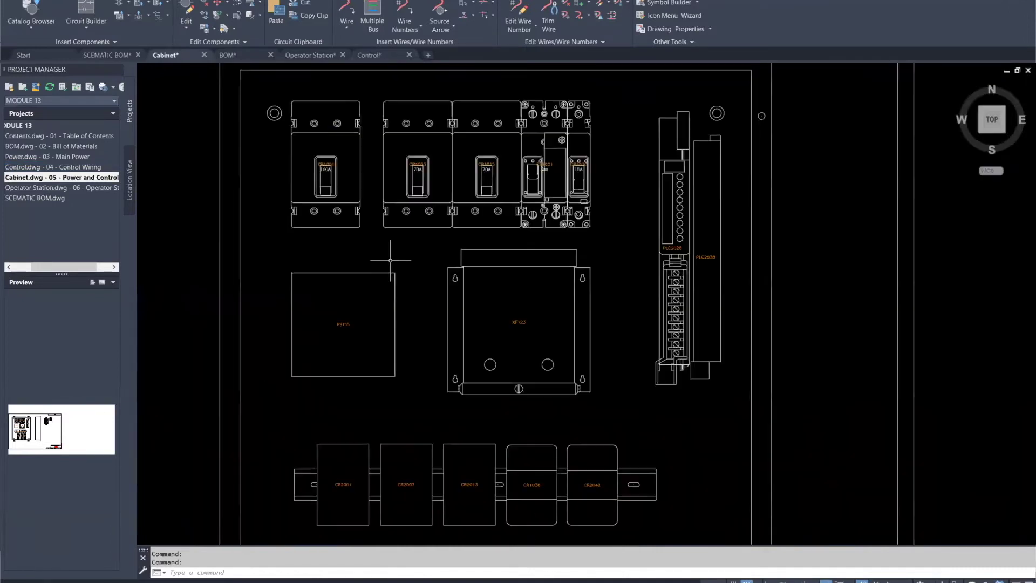
right_click(346, 203)
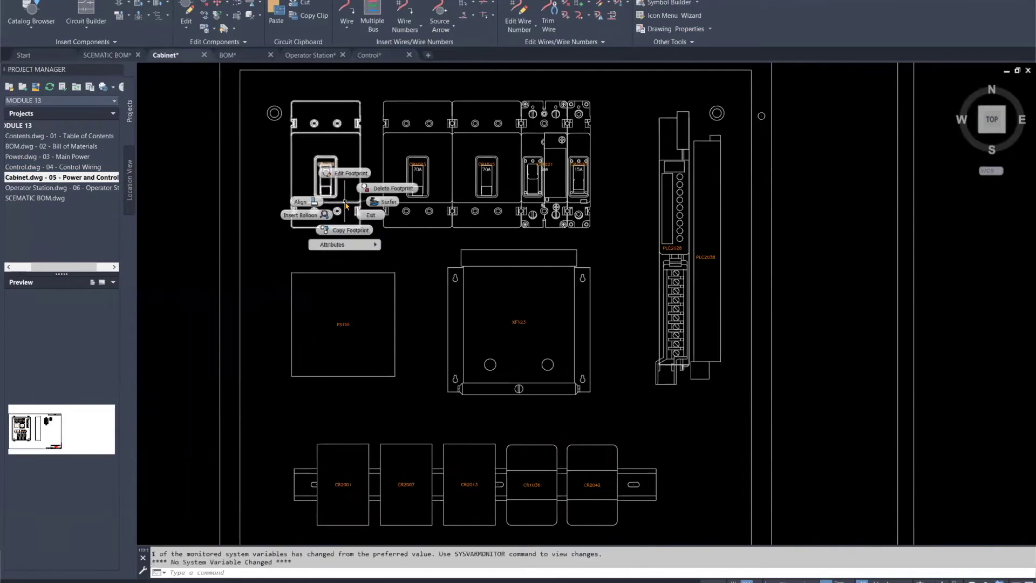
click(350, 173)
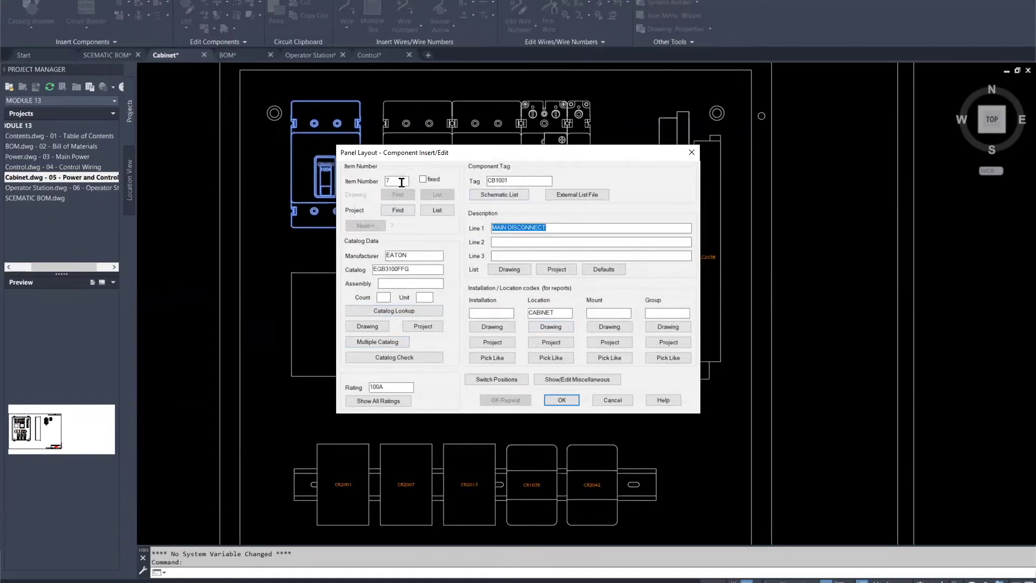
click(562, 400)
scroll(500, 292, down, 3)
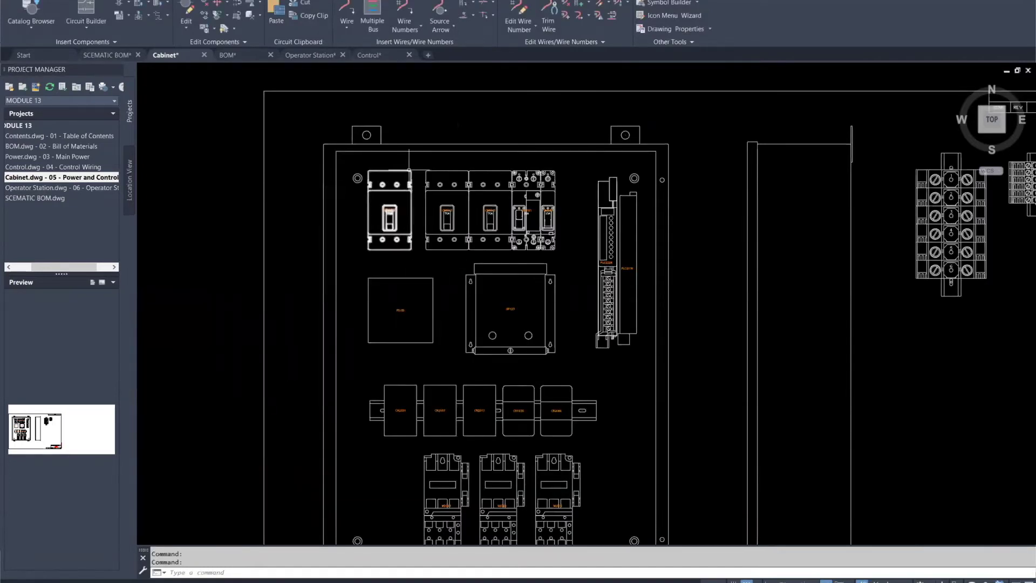
- Start inserting a panel footprint from the icon menu and choose the normally open push button
scroll(399, 172, up, 2)
scroll(383, 159, up, 2)
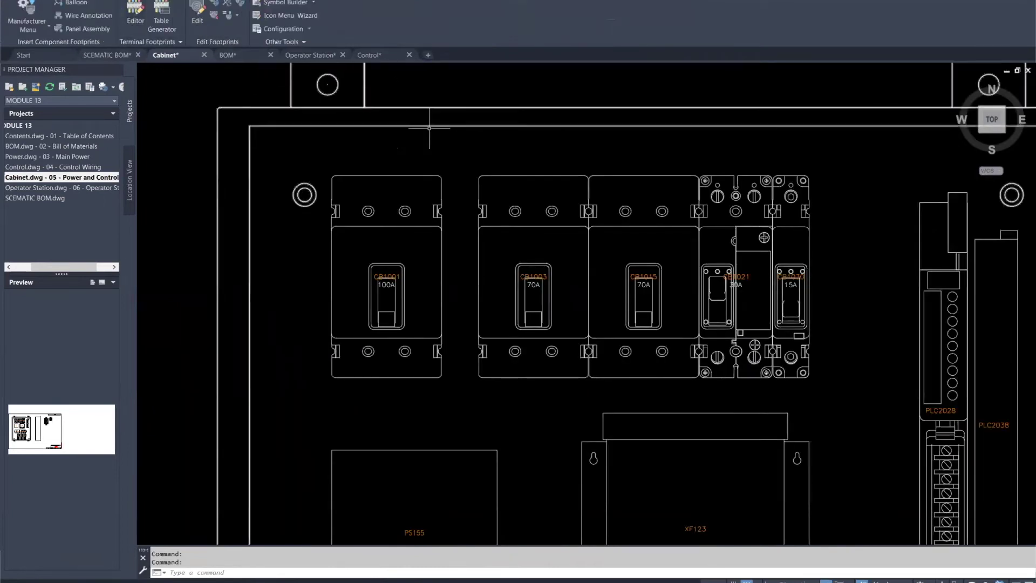
scroll(451, 168, down, 4)
middle_drag(451, 168, 308, 110)
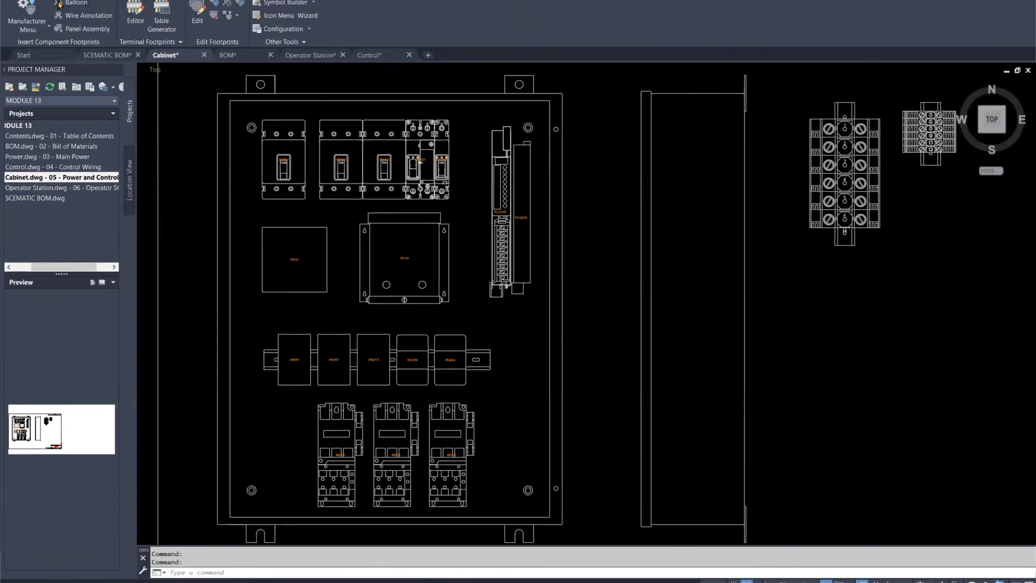
click(35, 23)
click(37, 45)
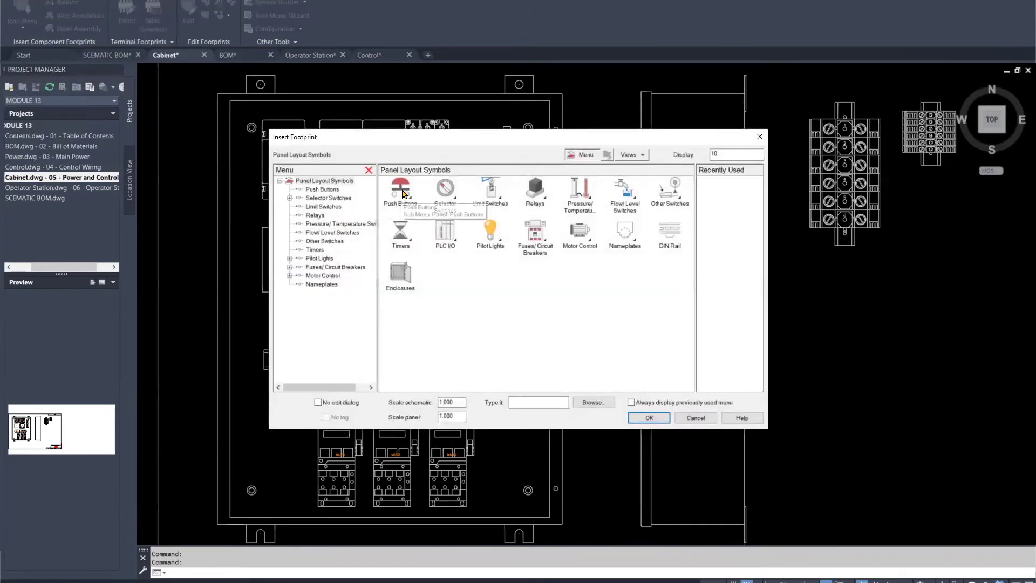
click(410, 203)
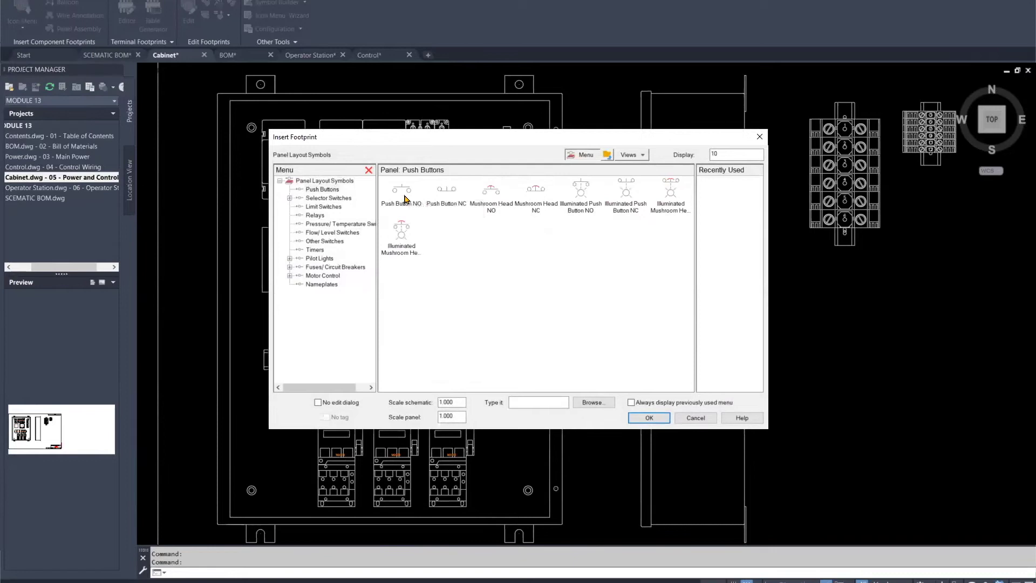
click(409, 190)
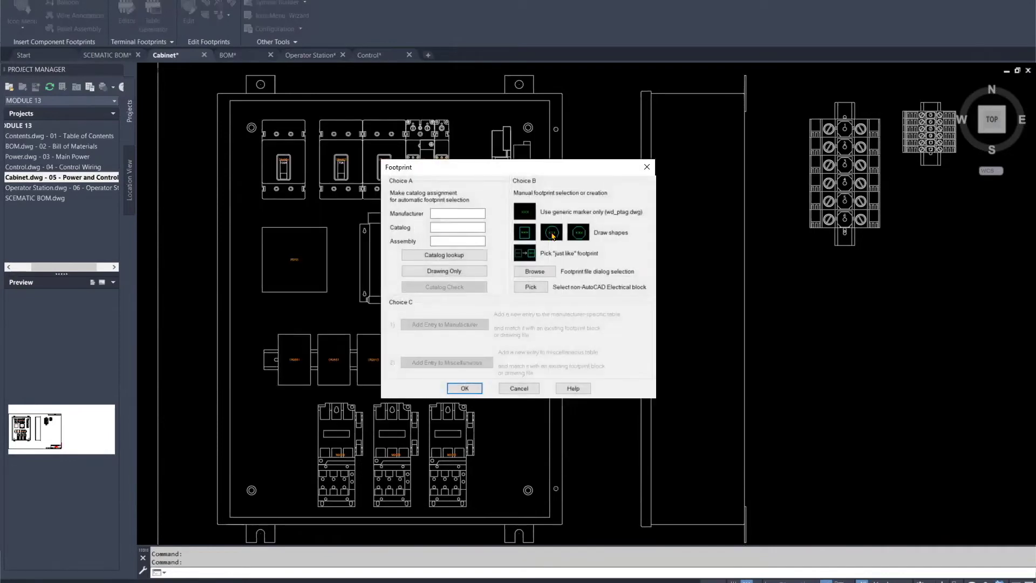
- Assign manufacturer AB, catalog number 800H-BR6A2 to the push button footprint through the catalog lookup
click(457, 261)
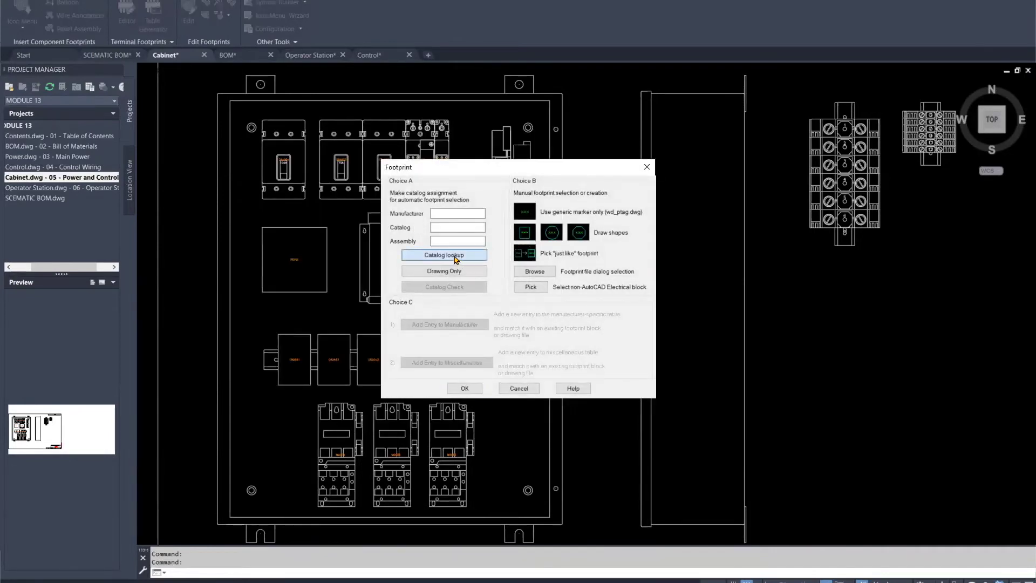
click(283, 184)
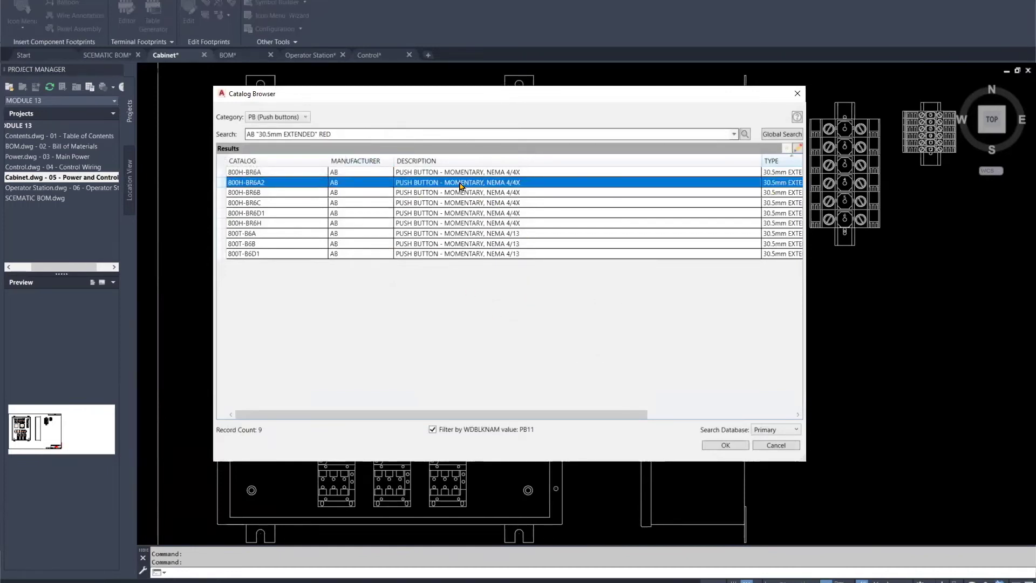
click(724, 446)
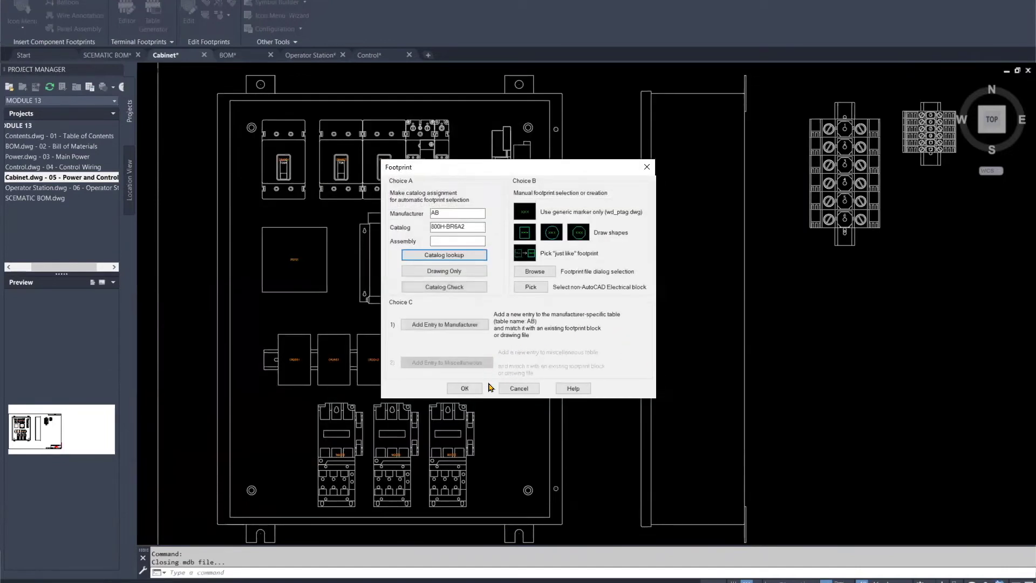
click(465, 388)
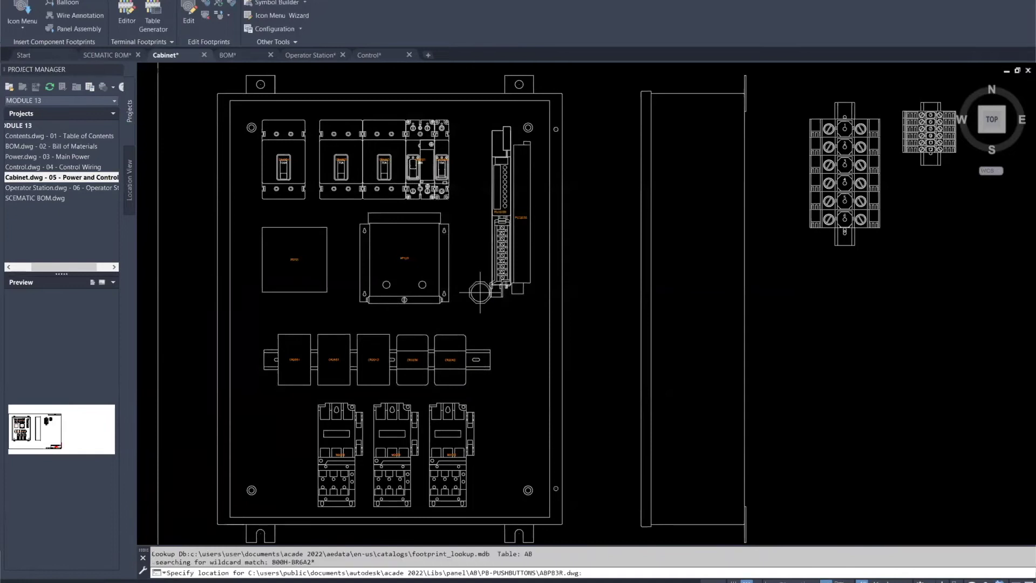
- Place the push button footprint near the upper end of the enclosure side view and fix its rotation
scroll(480, 292, up, 5)
scroll(440, 225, down, 3)
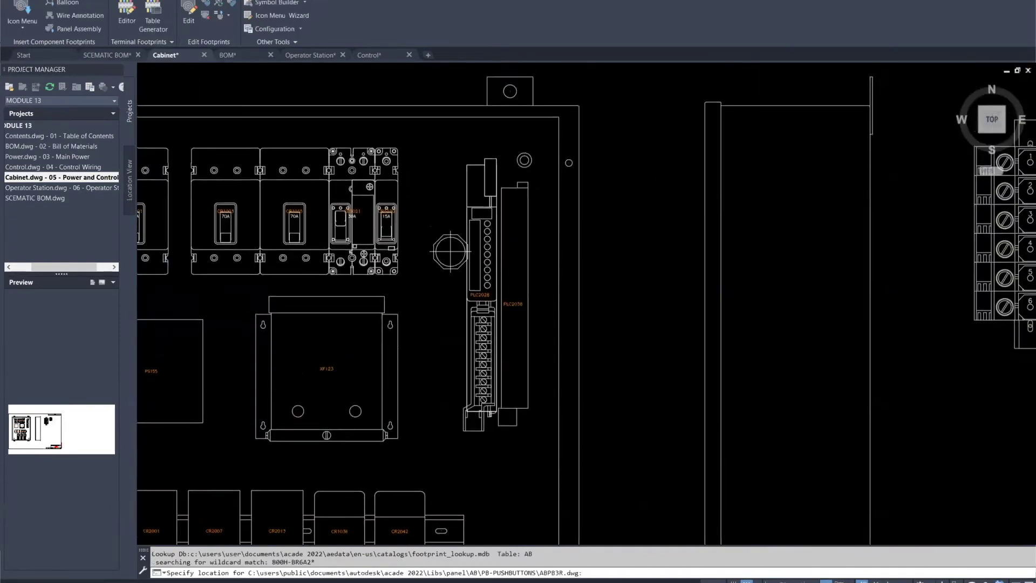
scroll(476, 197, down, 4)
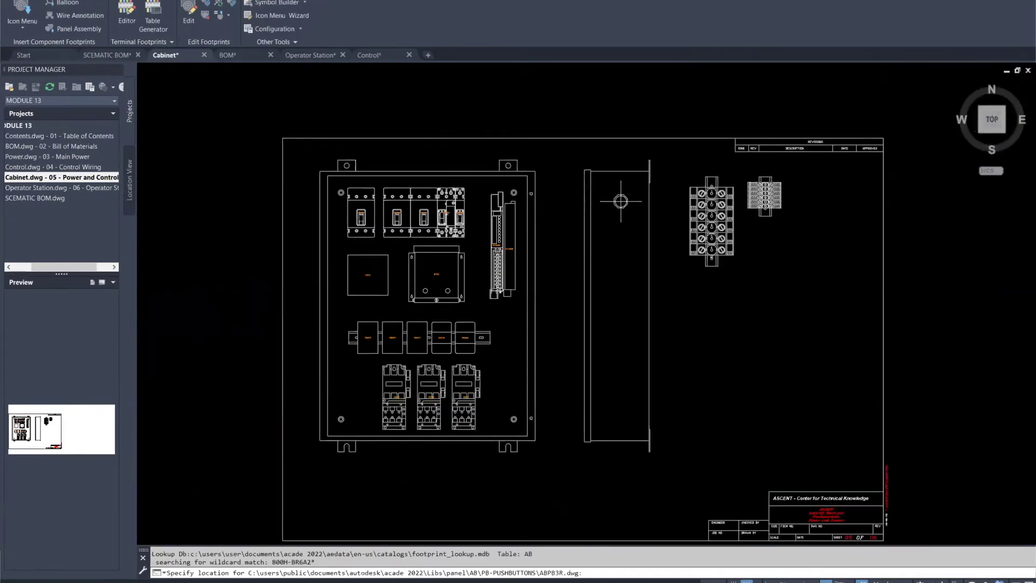
scroll(621, 201, up, 4)
key(F8)
click(608, 190)
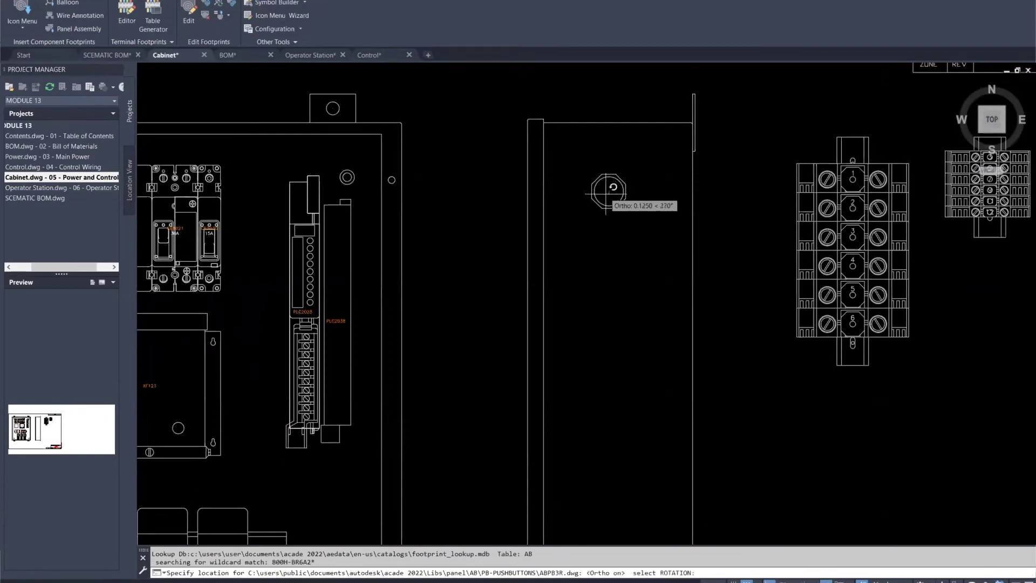
key(F8)
click(606, 195)
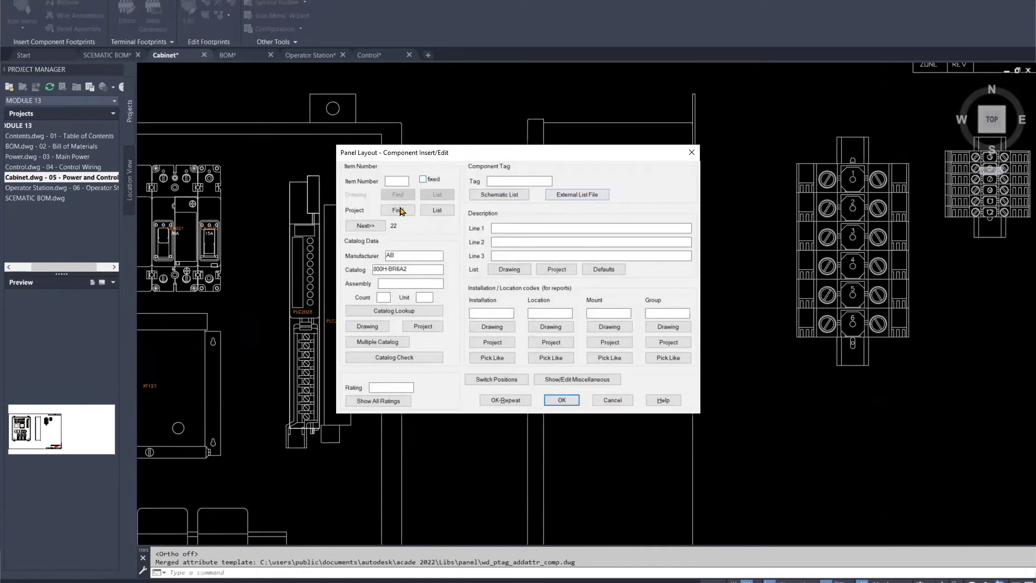
- Assign the next available item number to the push button footprint, tag it RESET and accept the component data
click(379, 225)
text(t)
key(Return)
scroll(568, 268, down, 3)
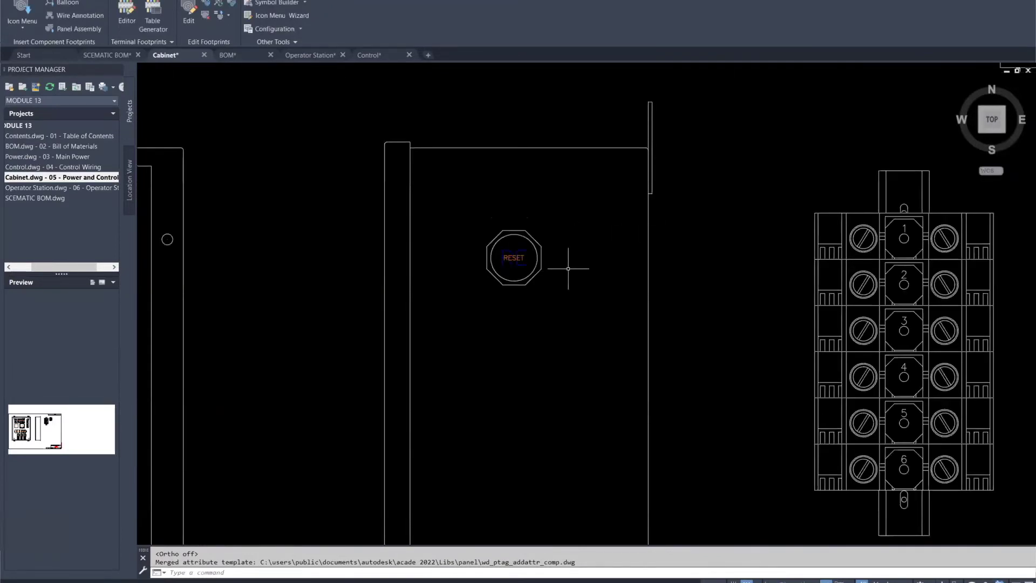
- Extract the schematic component list for panel insertion from all drawings of the project, with all location codes
scroll(568, 268, down, 8)
scroll(700, 257, up, 5)
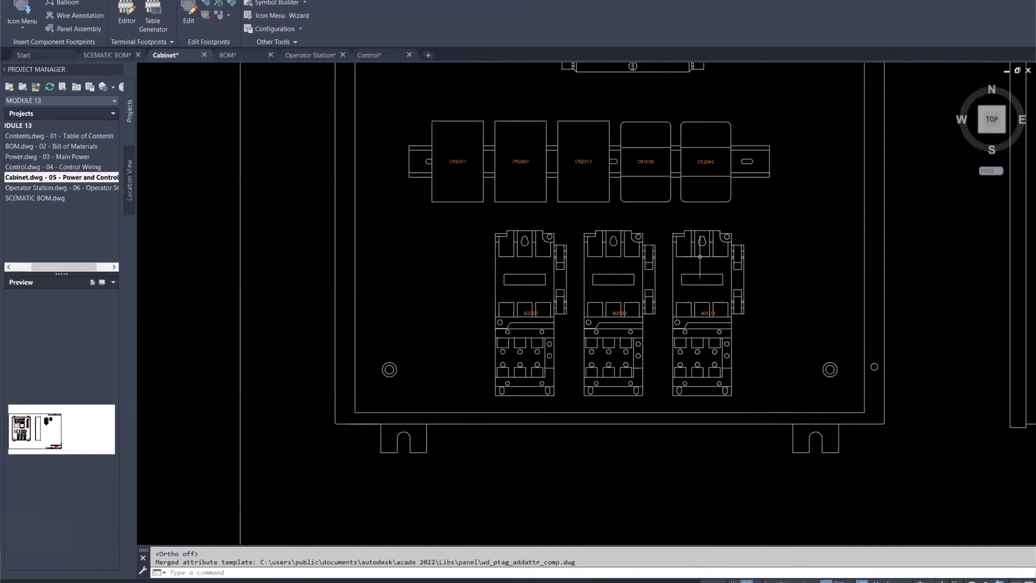
click(22, 28)
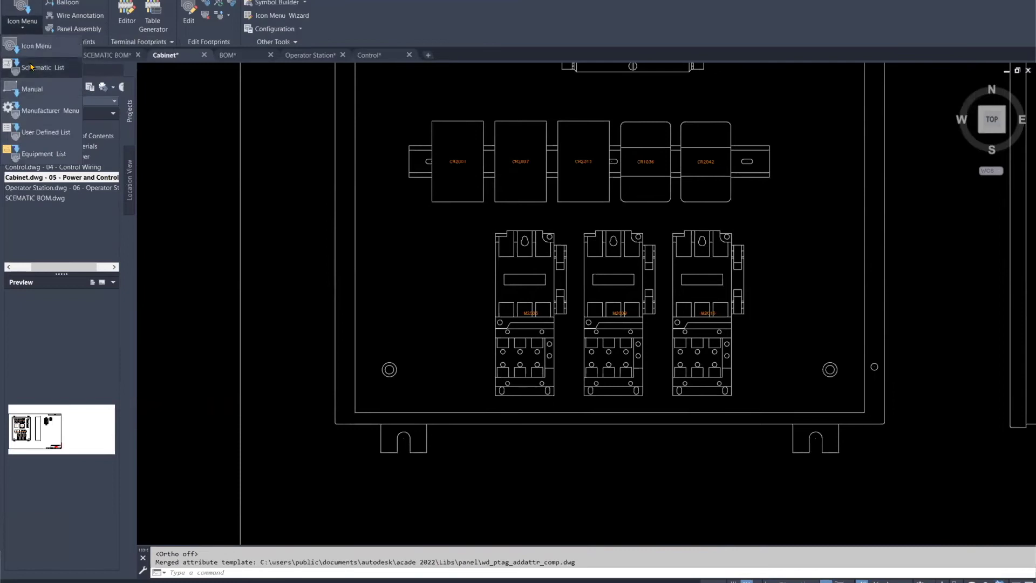
click(33, 67)
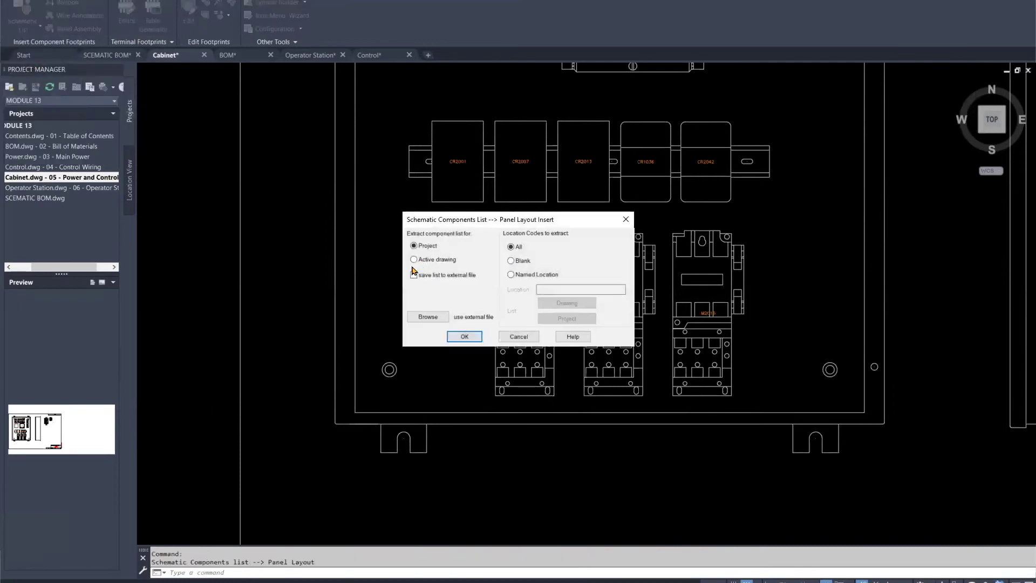
click(463, 336)
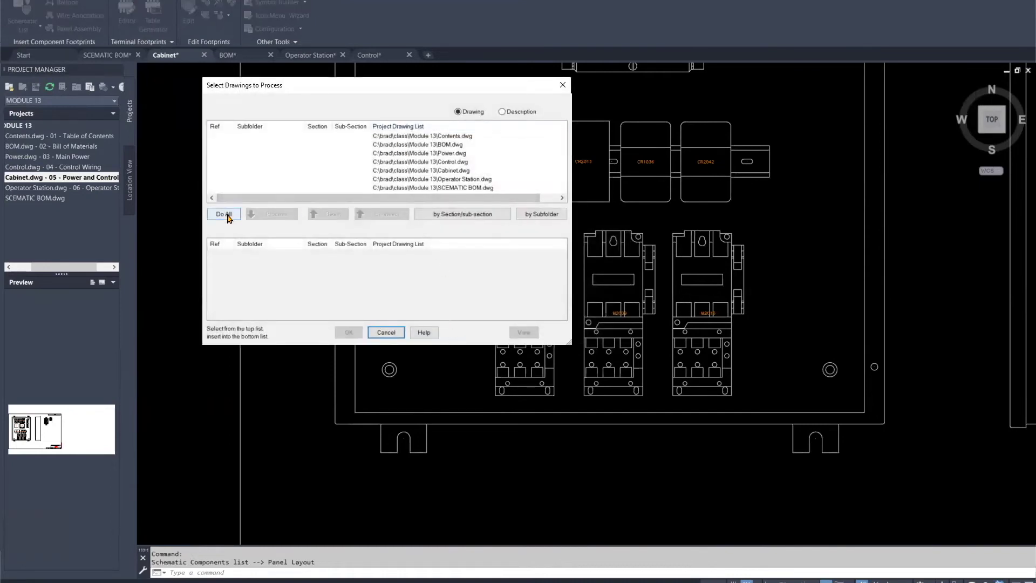
click(227, 214)
click(349, 332)
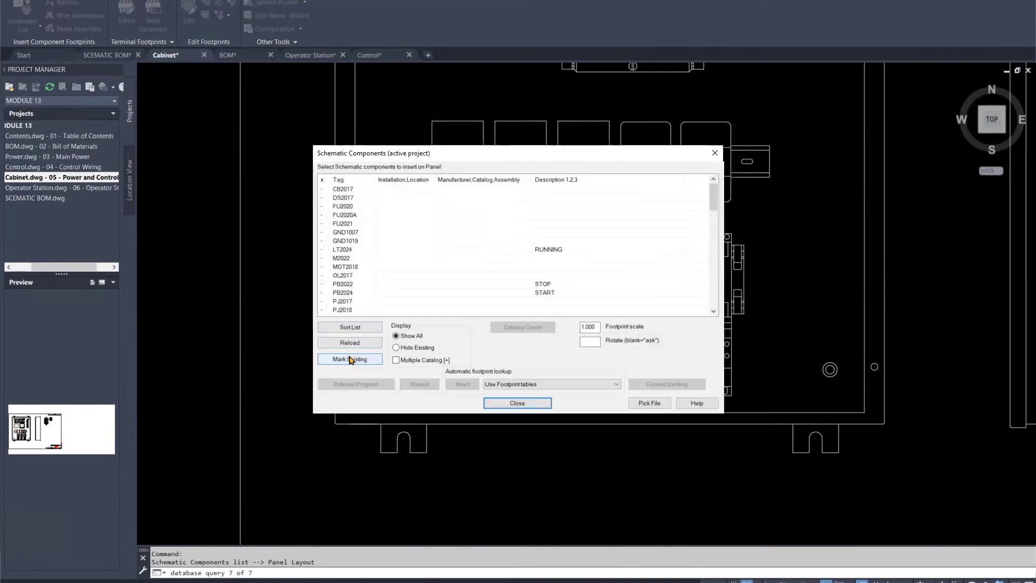
- Mark the components that already exist on the panel, review the schematic list and select the STOP push button PB2022
click(396, 348)
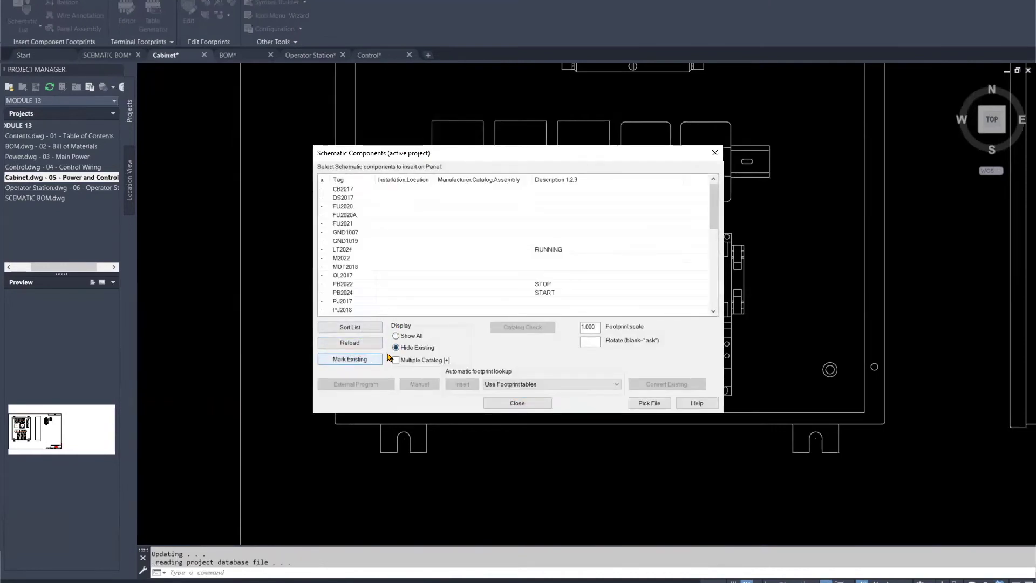
click(378, 359)
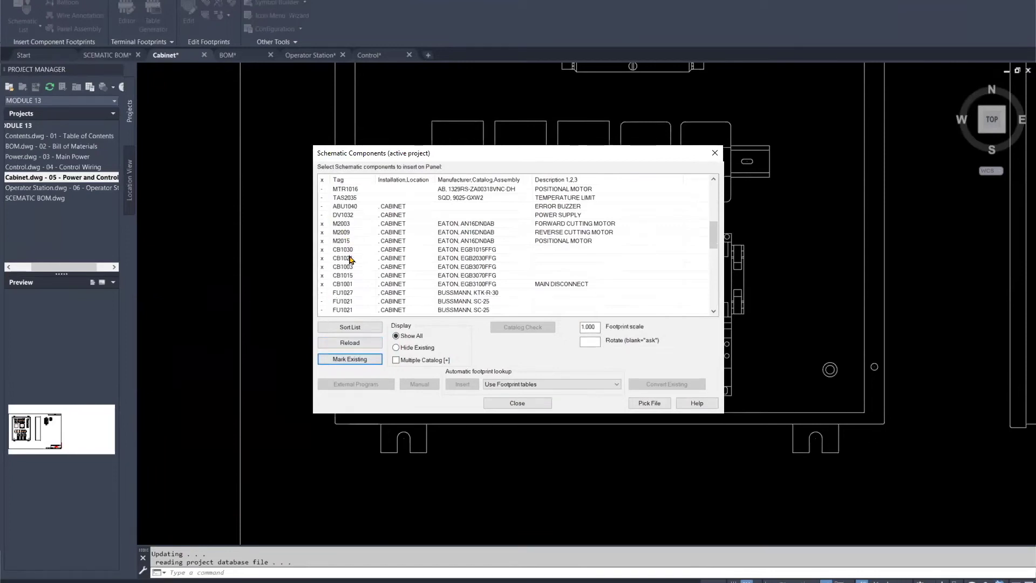
scroll(351, 267, up, 4)
scroll(351, 267, up, 1)
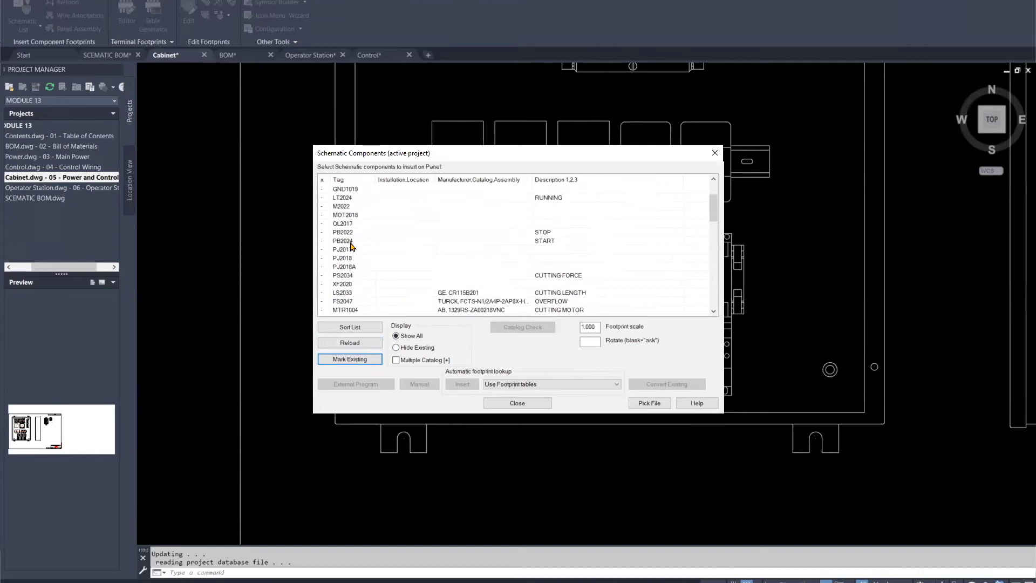
click(343, 233)
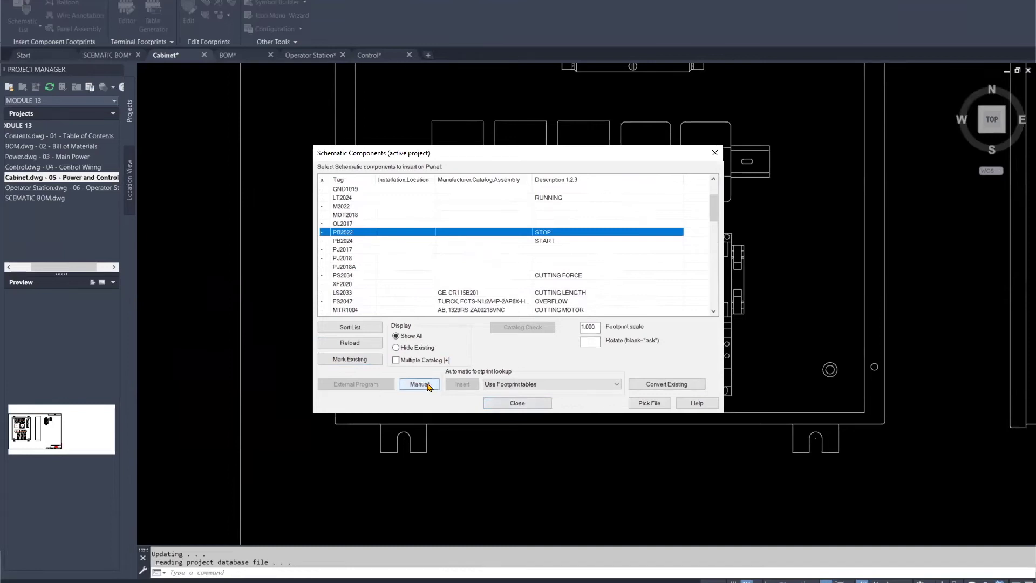
- Hide existing components, insert the cutting length switch LS2033 from the list beside the motor starters, accept its data and close the list
click(396, 347)
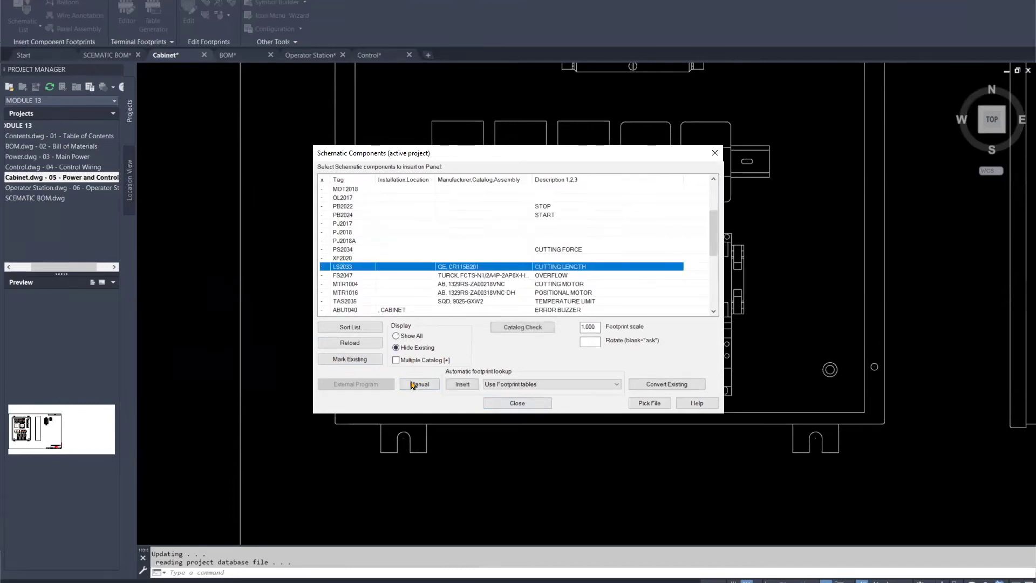
click(462, 384)
scroll(442, 266, up, 5)
scroll(431, 254, down, 8)
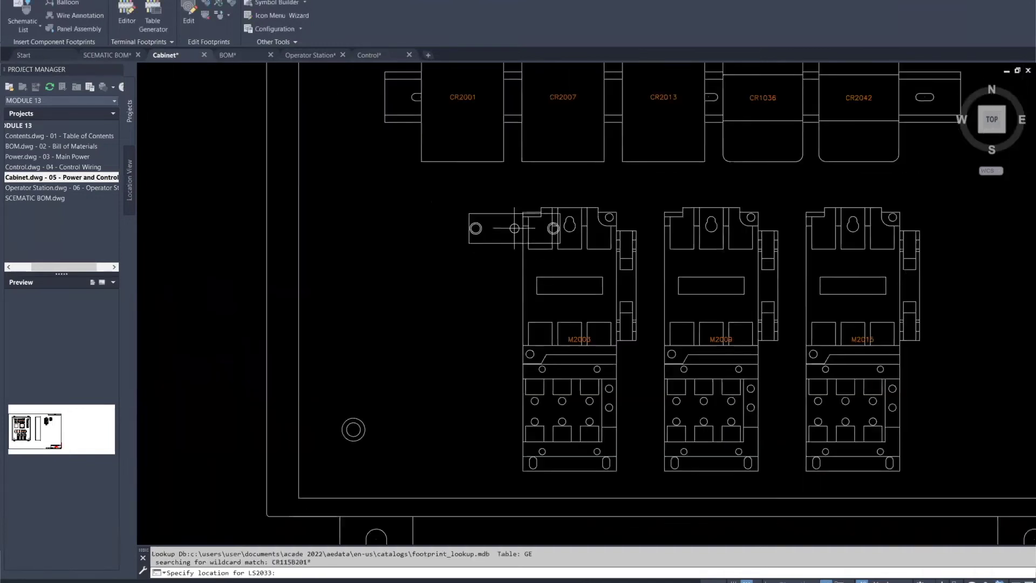
scroll(447, 226, up, 6)
scroll(458, 221, down, 4)
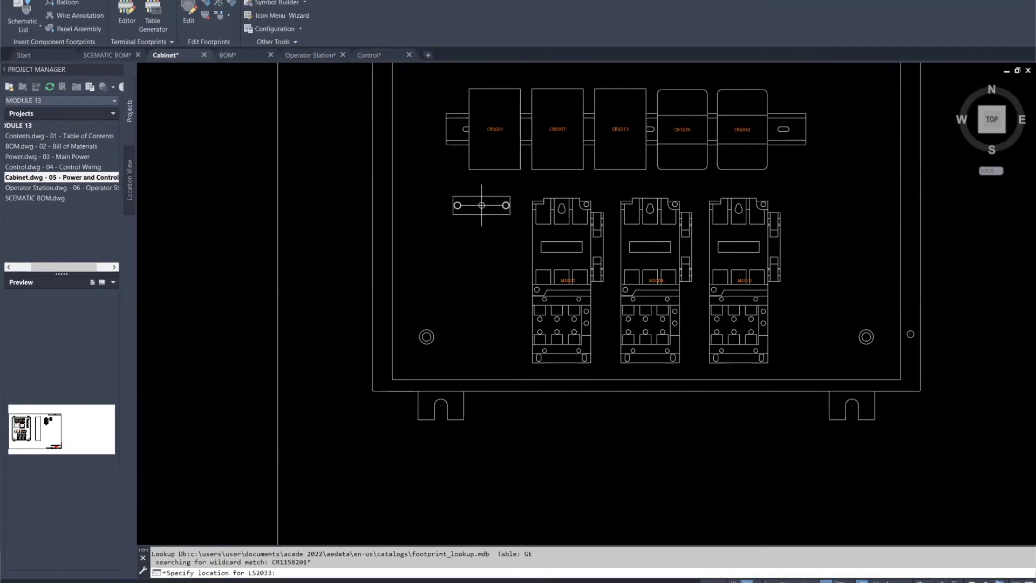
click(482, 205)
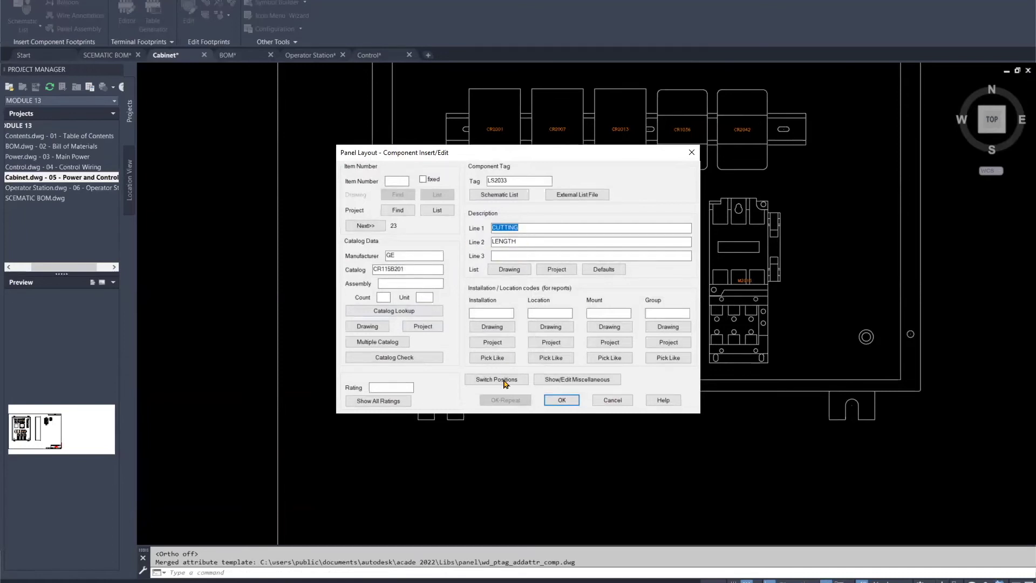
click(559, 399)
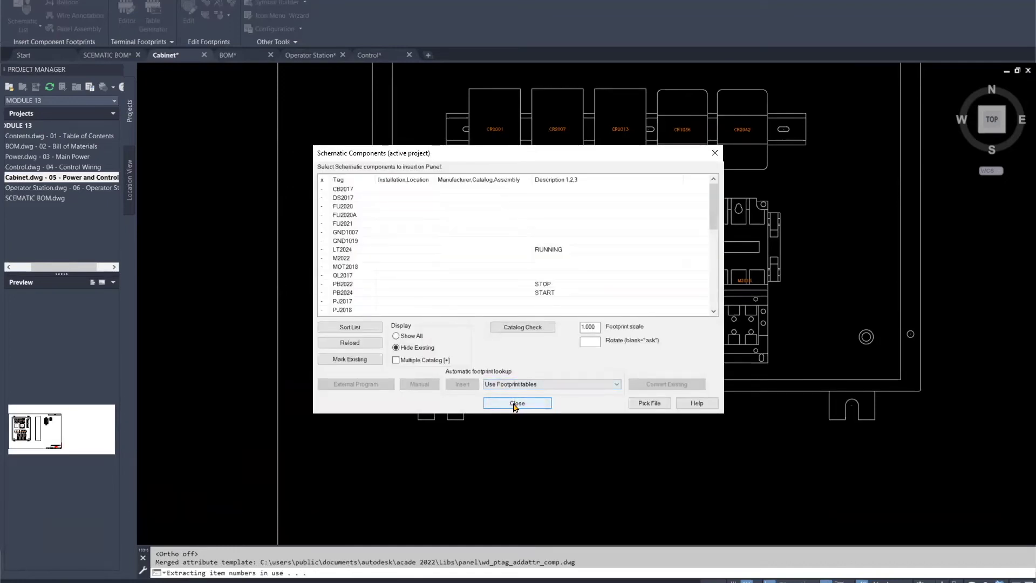
click(513, 404)
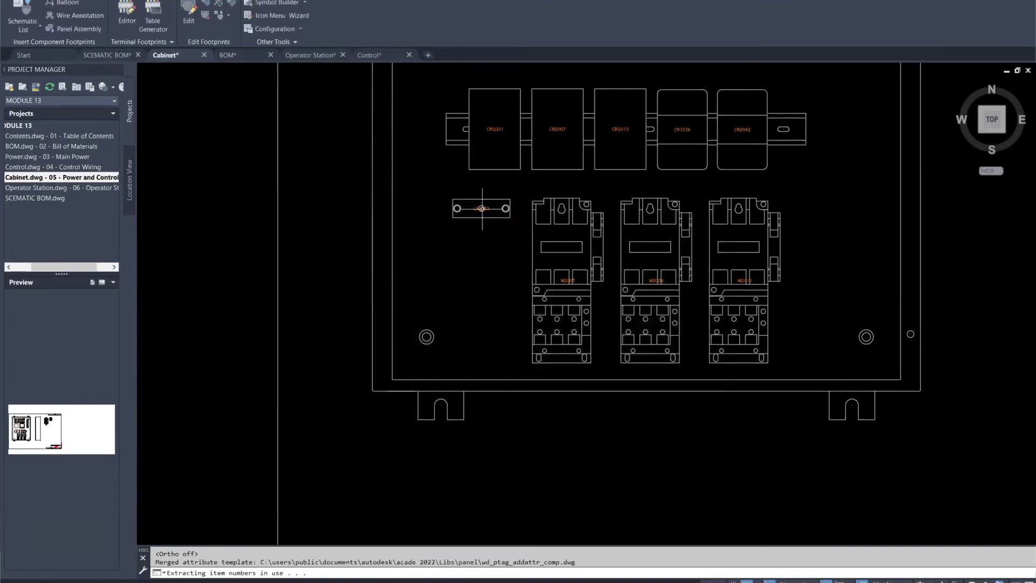
click(27, 25)
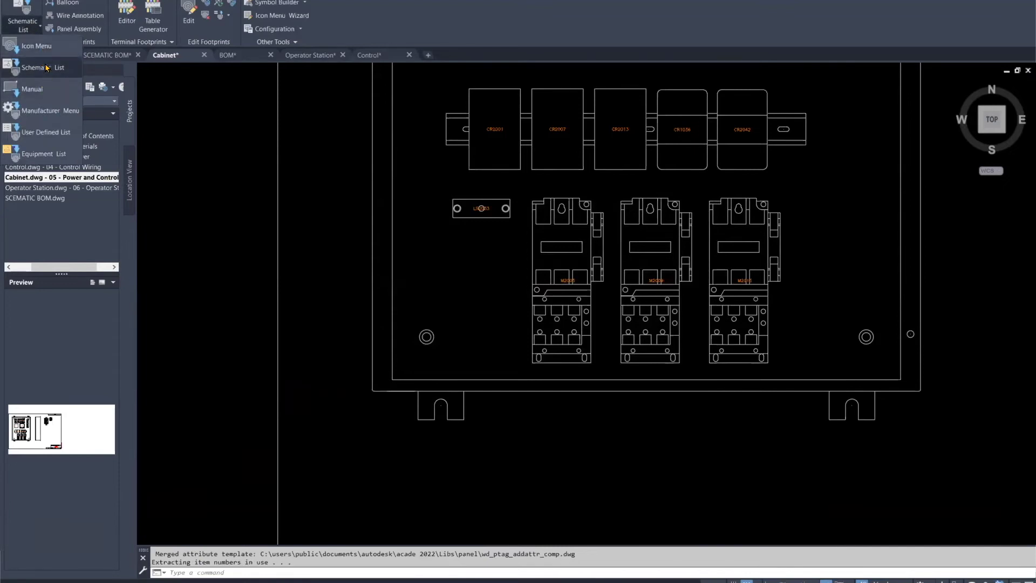
click(47, 112)
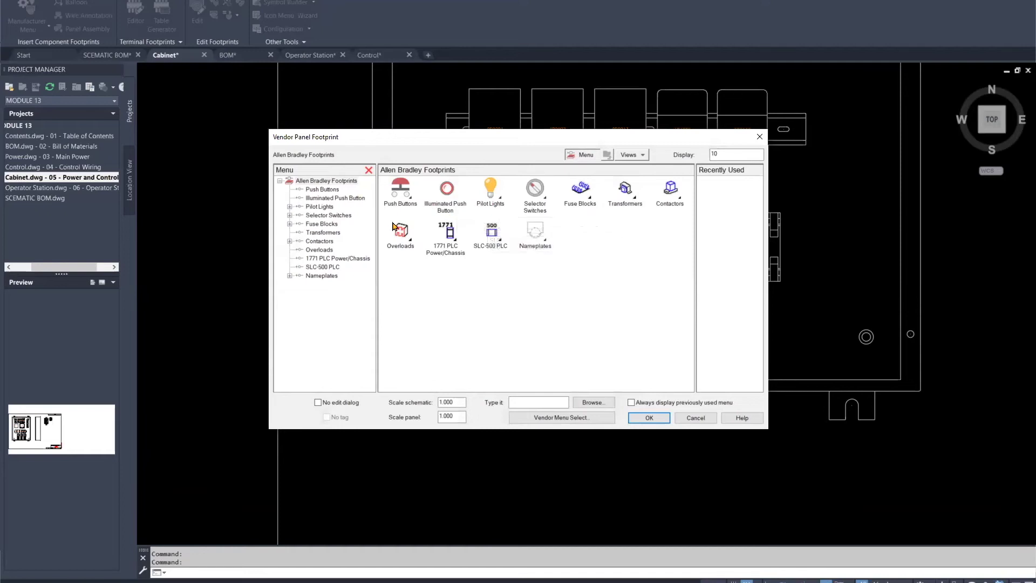
click(760, 136)
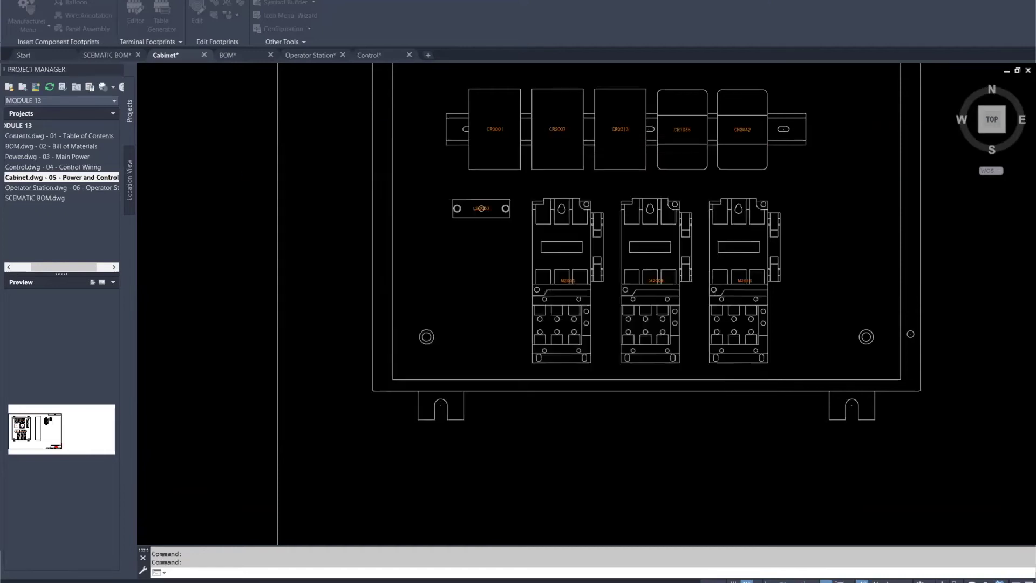
- Try to insert the Allen Bradley red standard 30mm 800T pilot light from the manufacturer menu, placing it beside the last motor starter
click(28, 26)
click(48, 111)
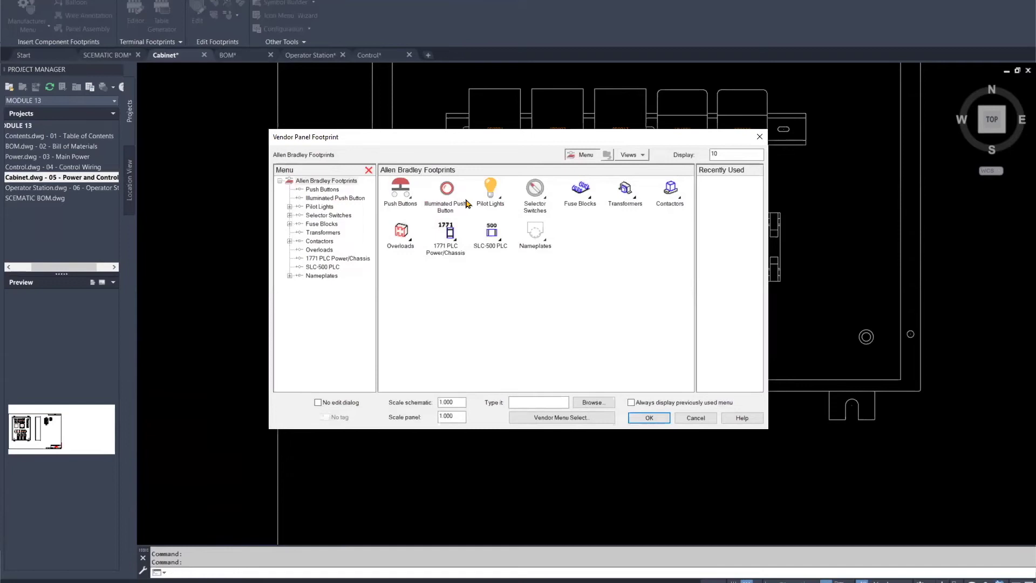
click(490, 204)
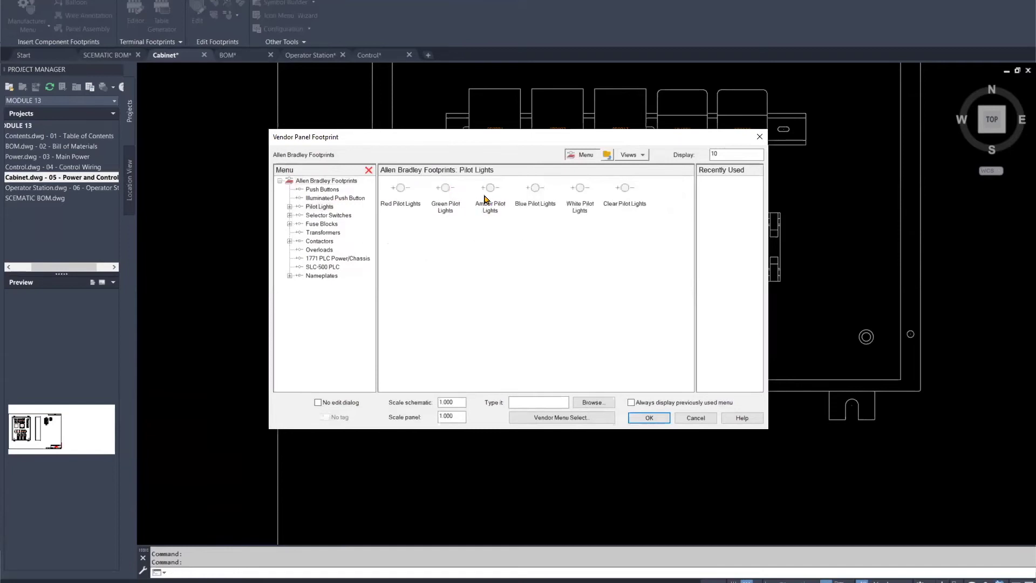
click(402, 199)
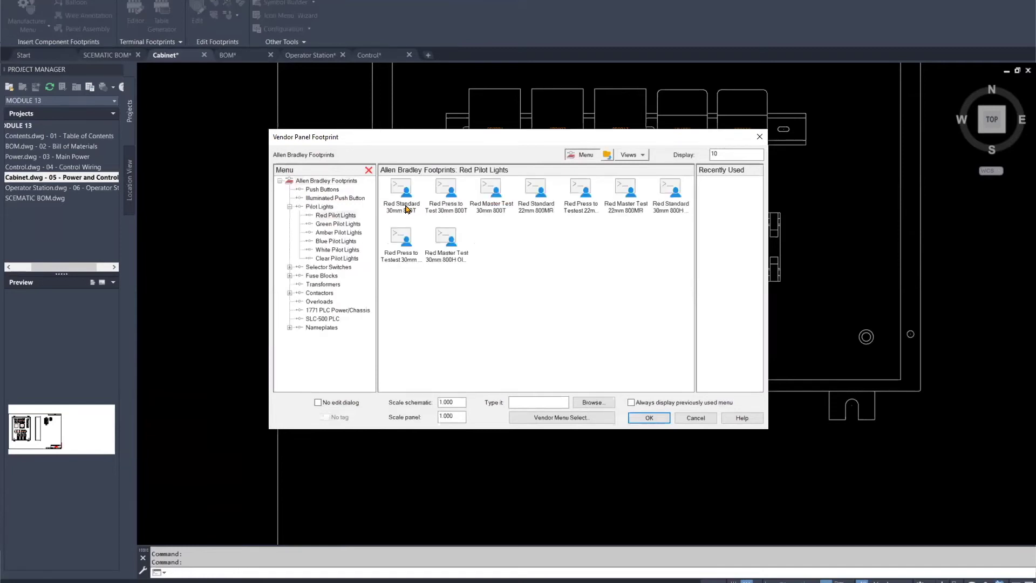
click(407, 210)
scroll(440, 205, up, 3)
scroll(475, 215, down, 4)
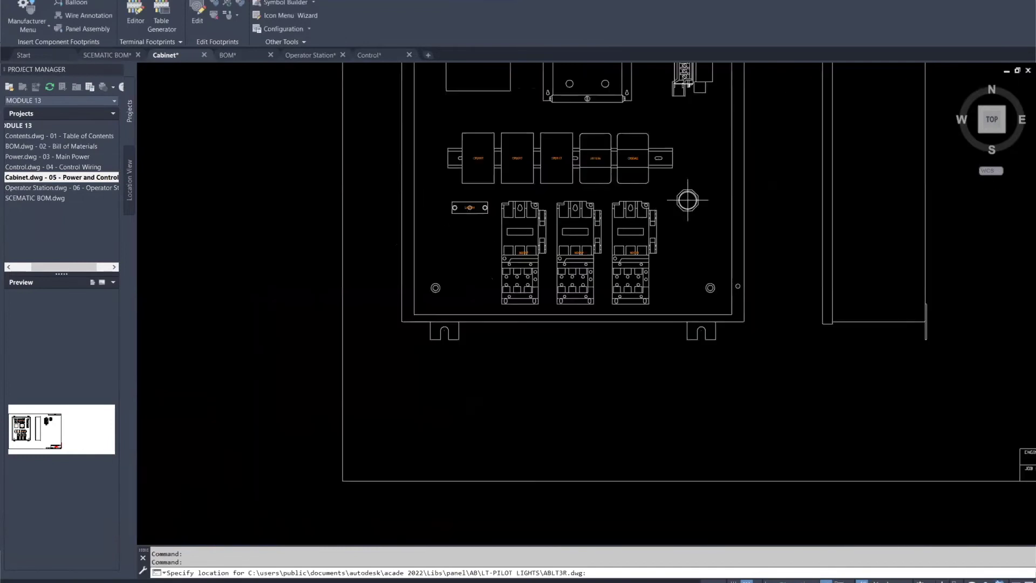
scroll(688, 201, up, 3)
click(685, 200)
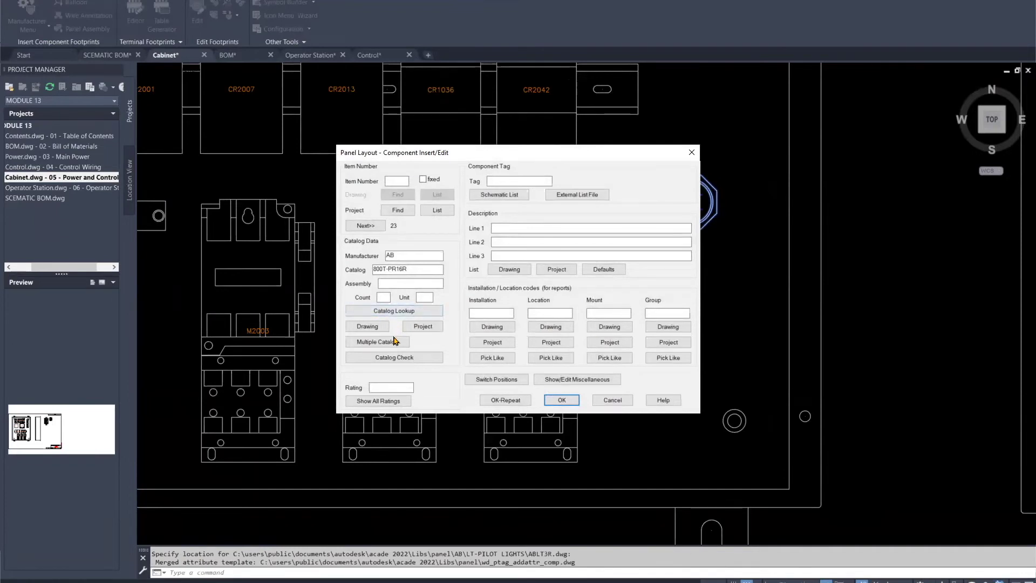
- Search the pilot light catalog for AB, close the catalog and cancel the pilot light insertion
click(395, 312)
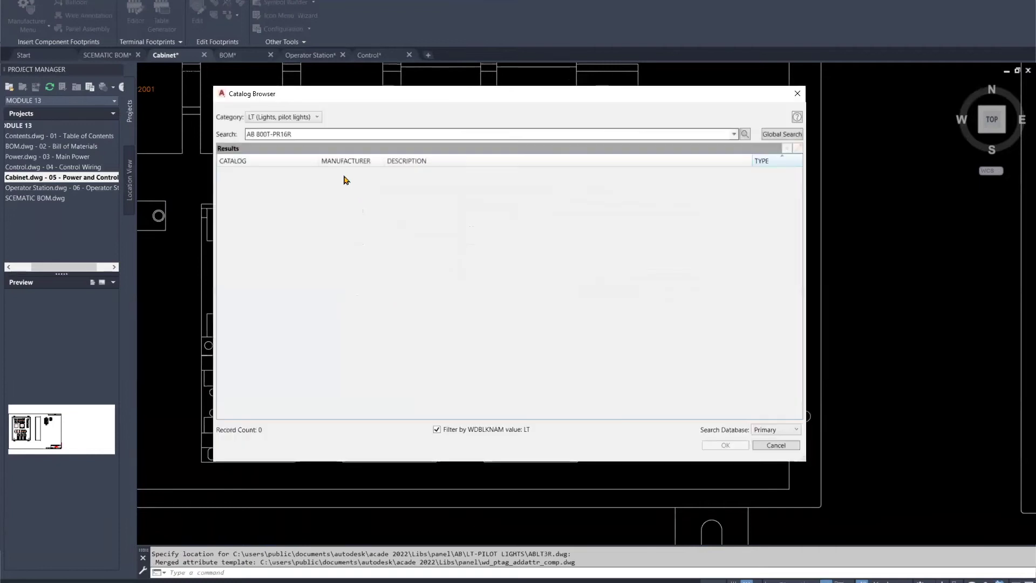
drag(337, 134, 210, 138)
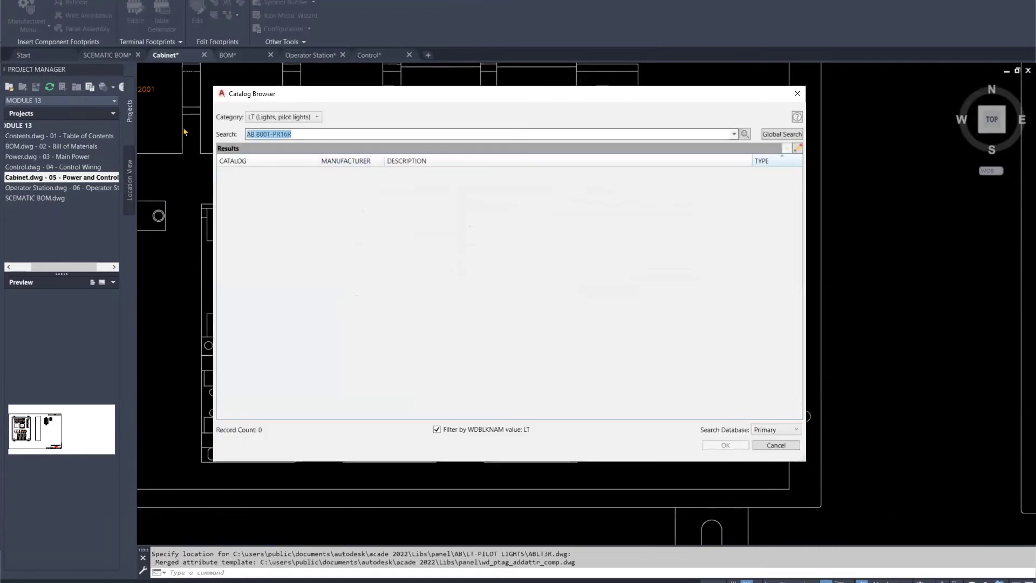
text(AB)
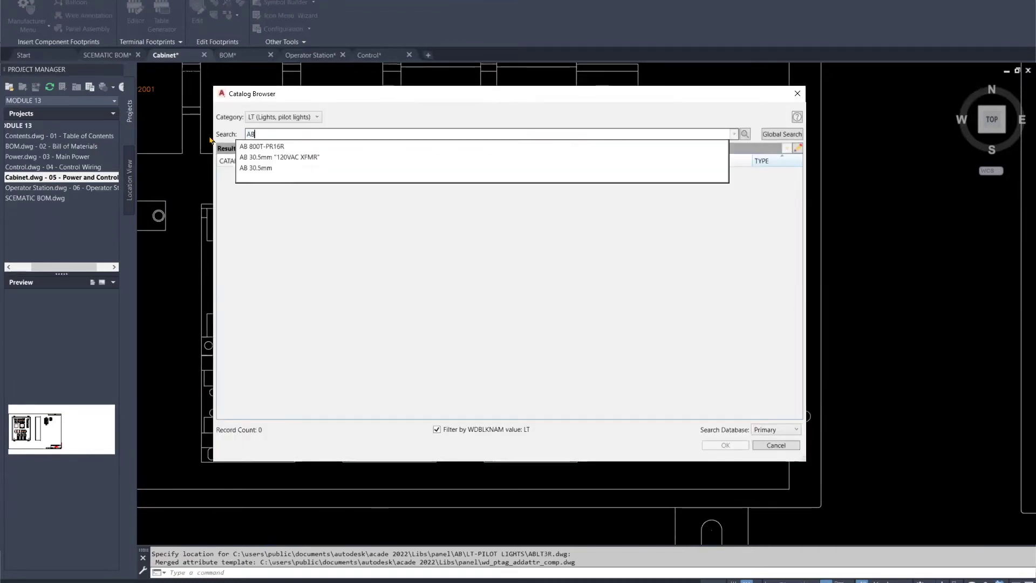
key(Return)
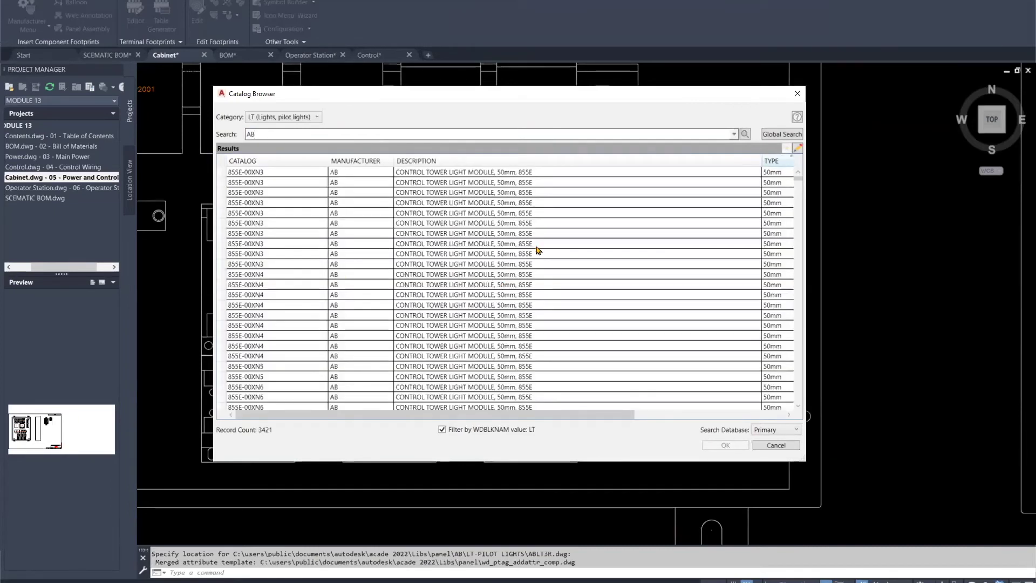
click(797, 93)
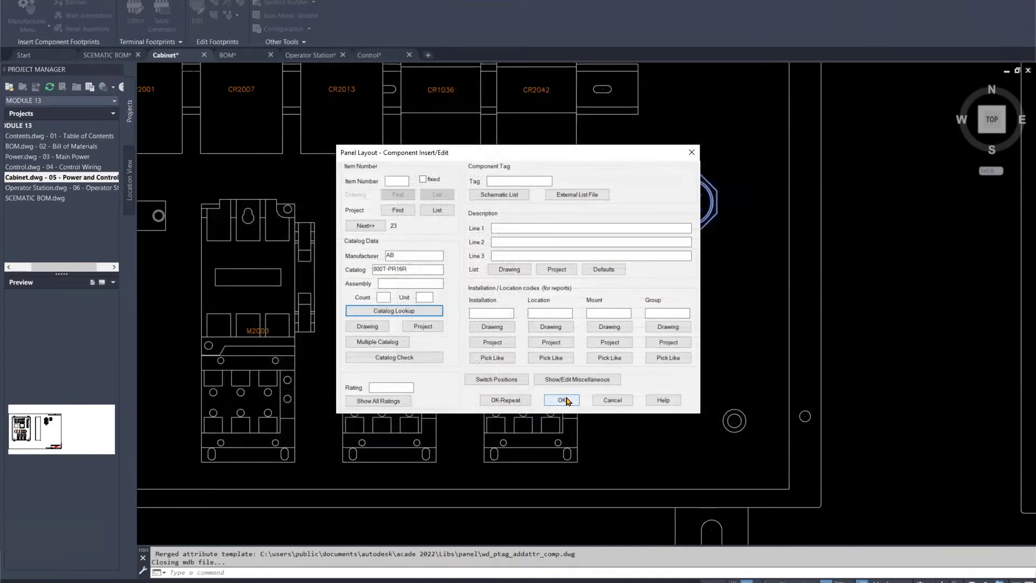
click(612, 401)
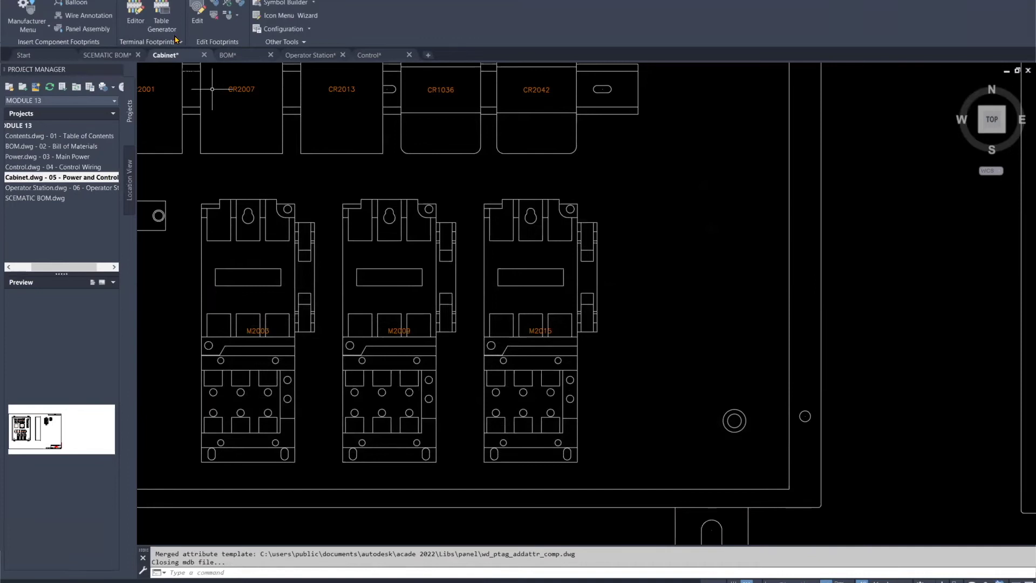
scroll(212, 89, down, 5)
scroll(335, 178, up, 2)
middle_drag(375, 164, 372, 170)
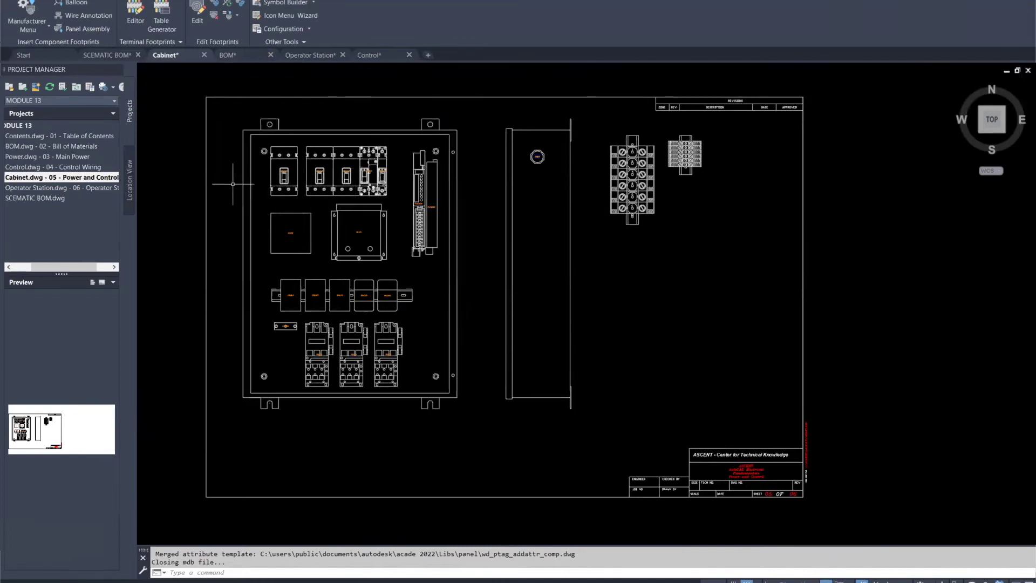
- Switch from the Cabinet drawing to the BOM drawing and examine its two bill of materials tables
scroll(303, 183, up, 6)
scroll(378, 146, down, 6)
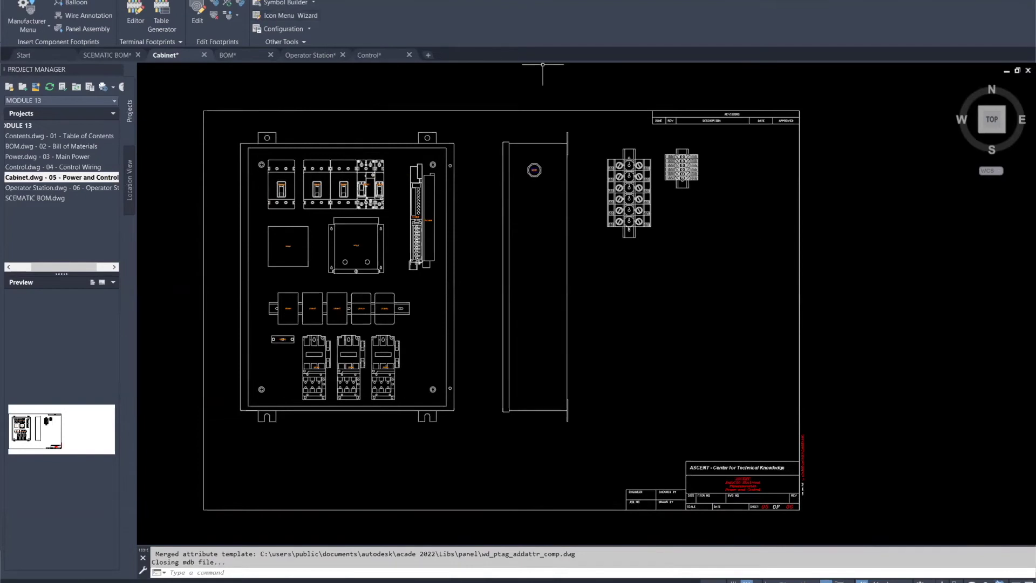
click(542, 2)
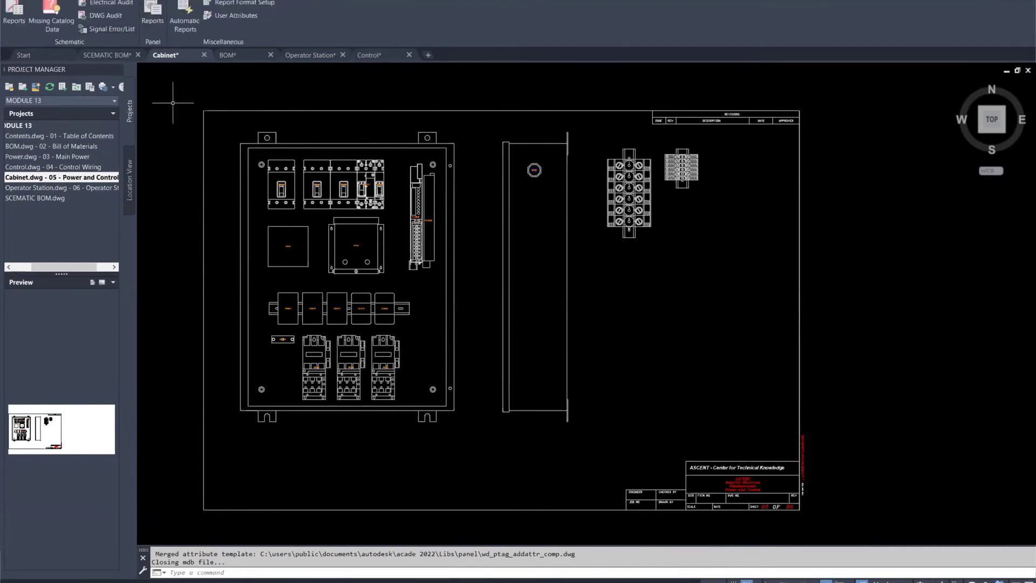
scroll(217, 139, down, 2)
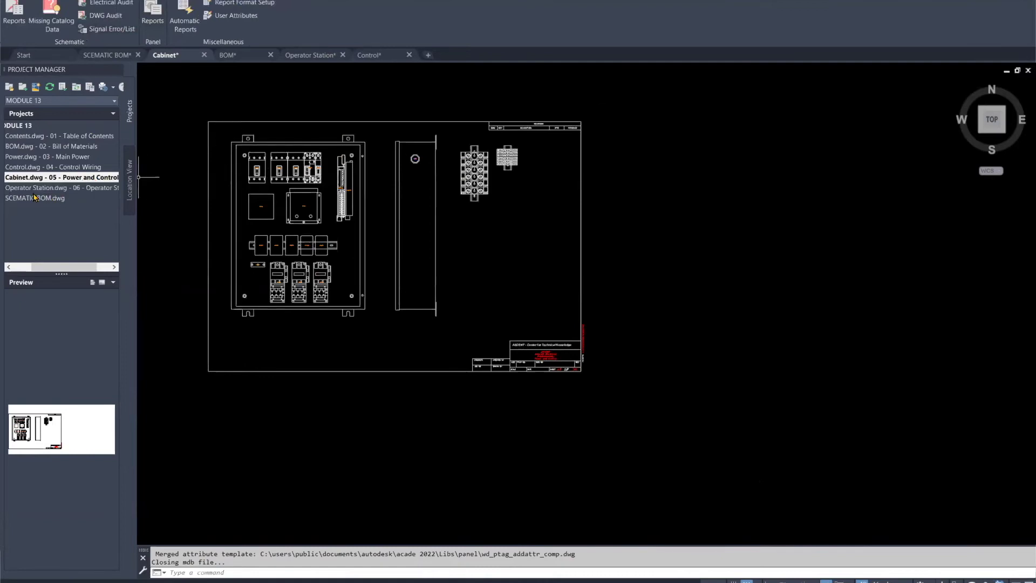
click(228, 55)
scroll(349, 208, up, 3)
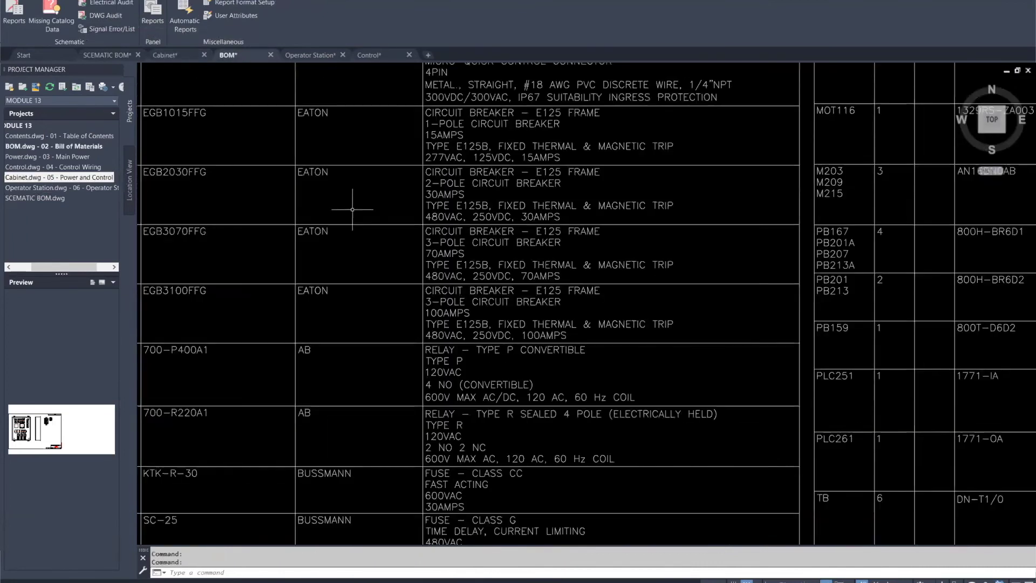
scroll(356, 208, down, 3)
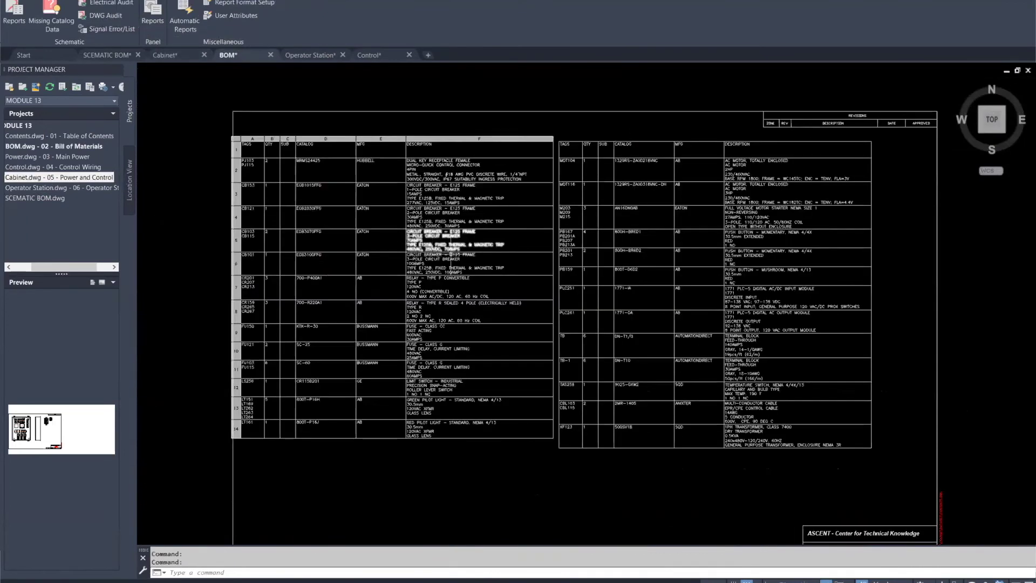
scroll(432, 208, down, 1)
scroll(432, 208, up, 1)
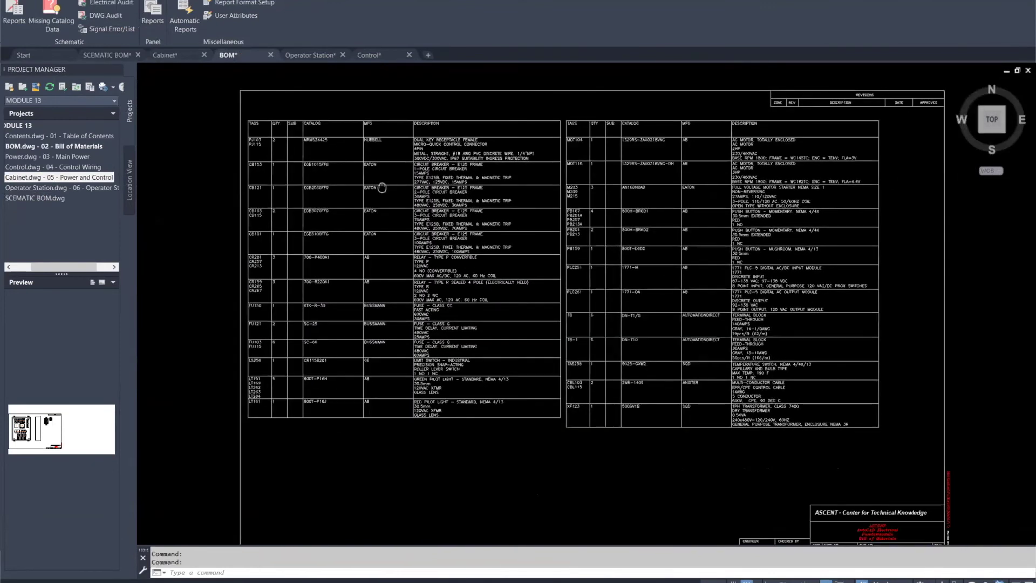
click(394, 165)
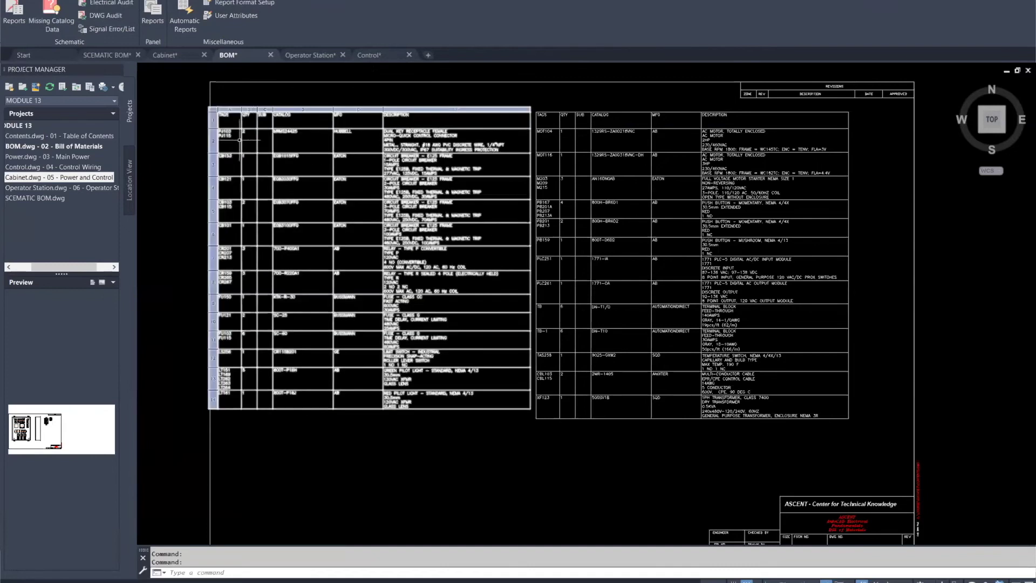
middle_drag(235, 118, 181, 108)
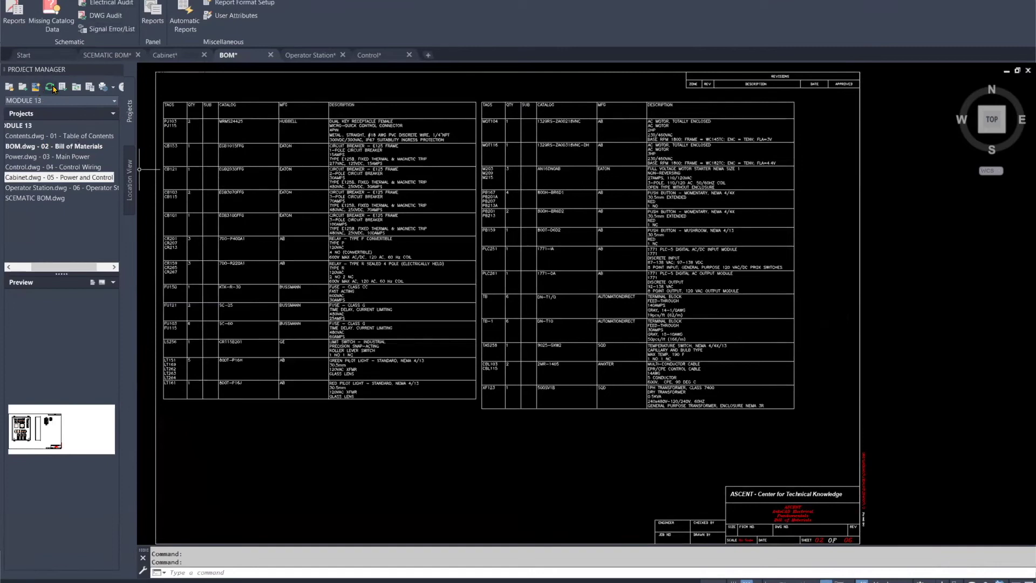
- Run all pending updates in the project task list and allow the drawing to be saved
click(64, 88)
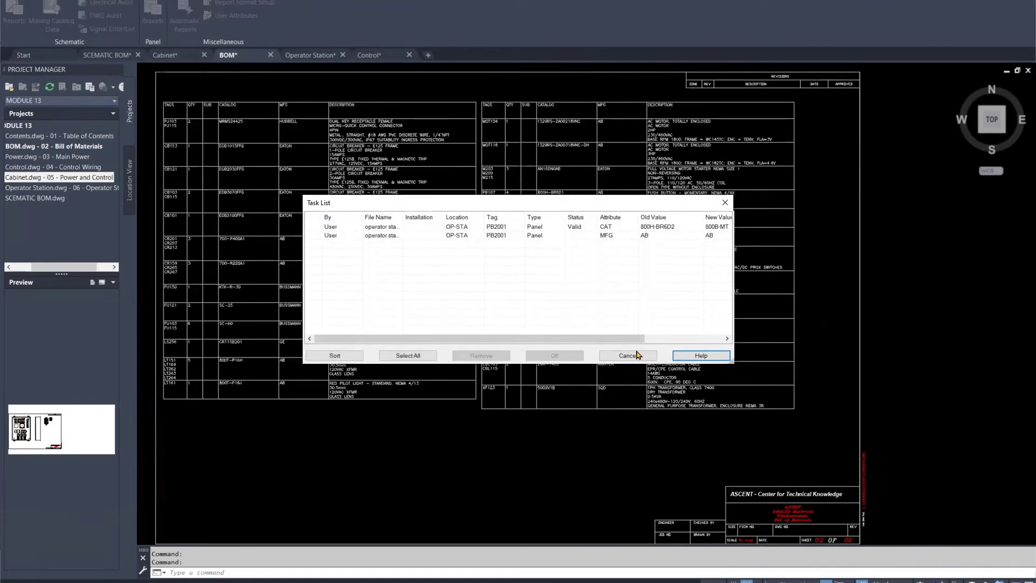
click(408, 356)
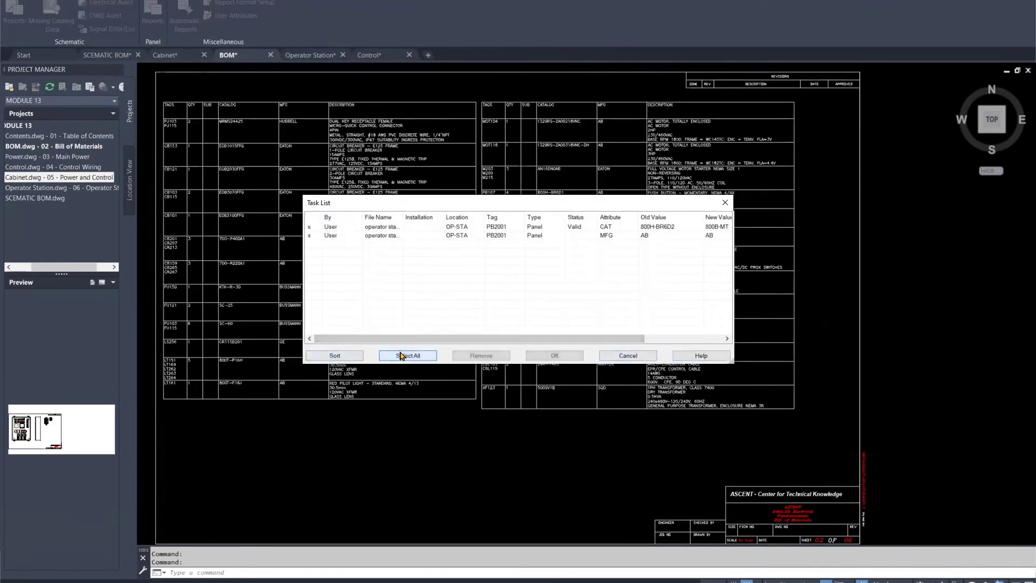
click(564, 355)
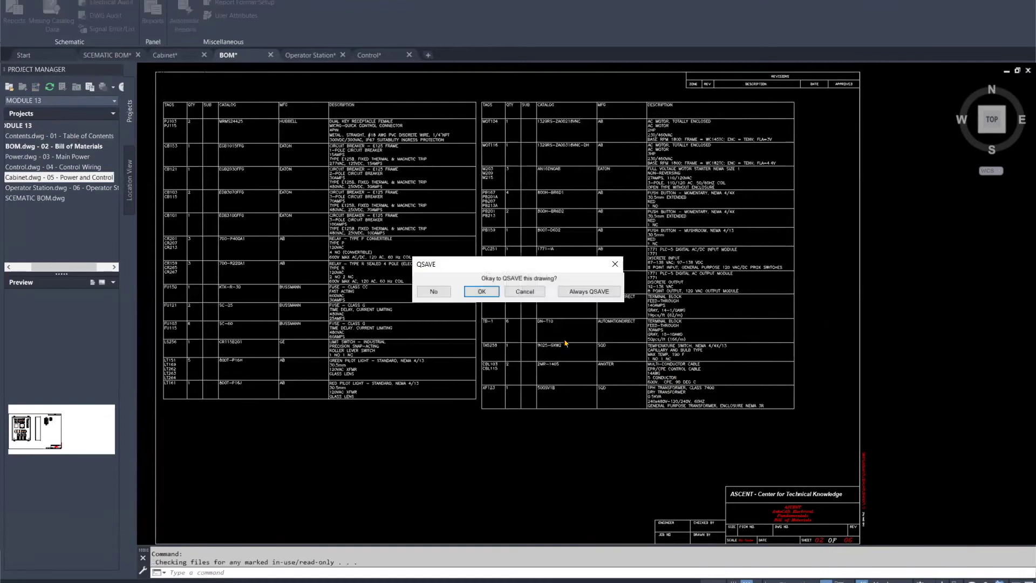
click(494, 294)
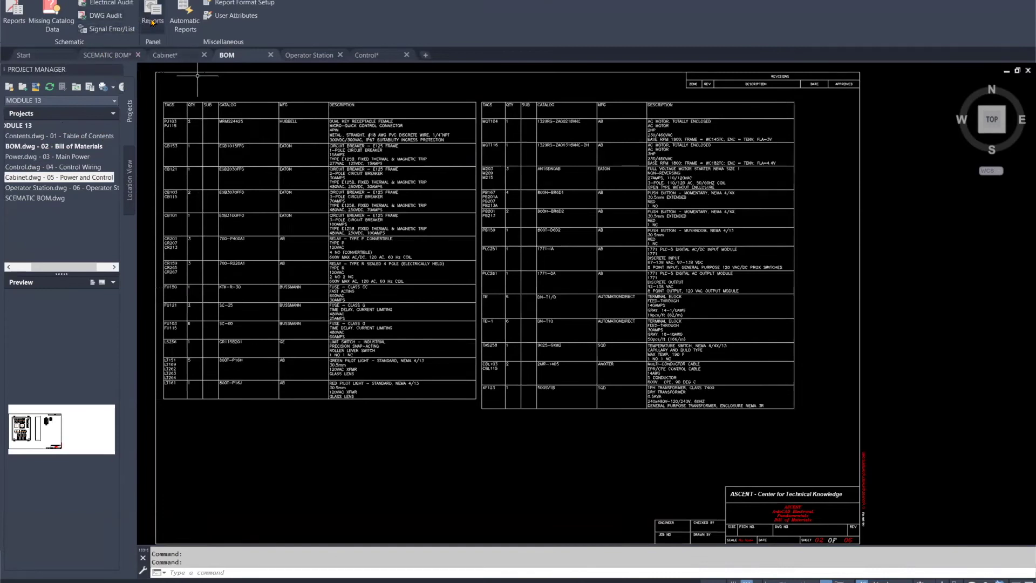
- Start a project-wide schematic Bill of Material report, then cancel it at the drawing selection
click(13, 14)
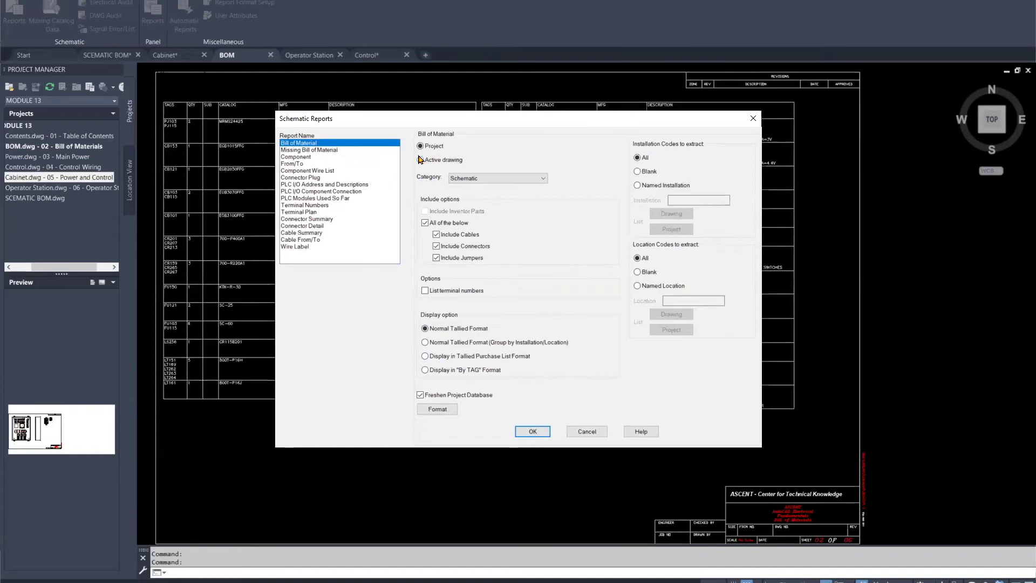
click(532, 432)
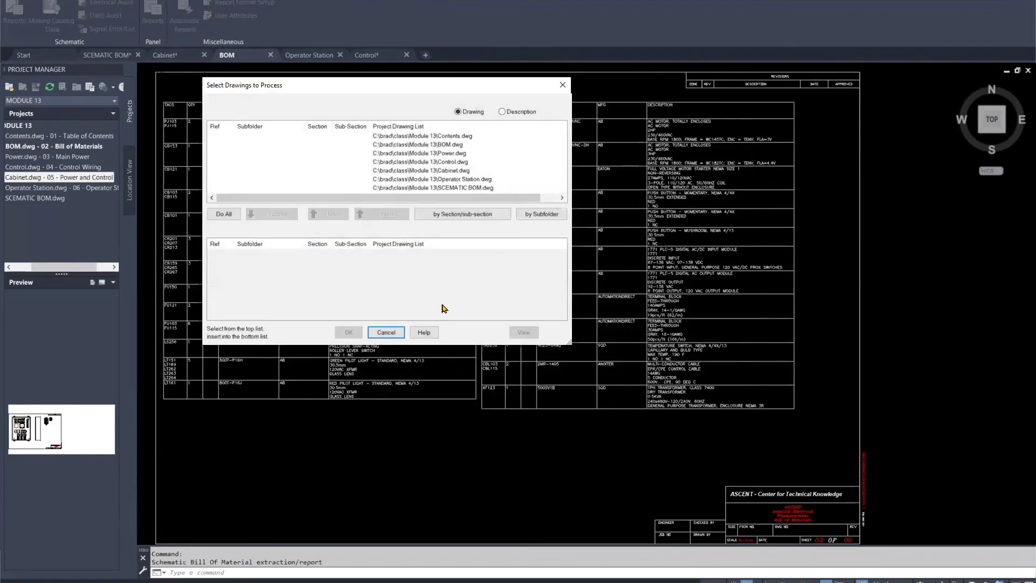
click(393, 332)
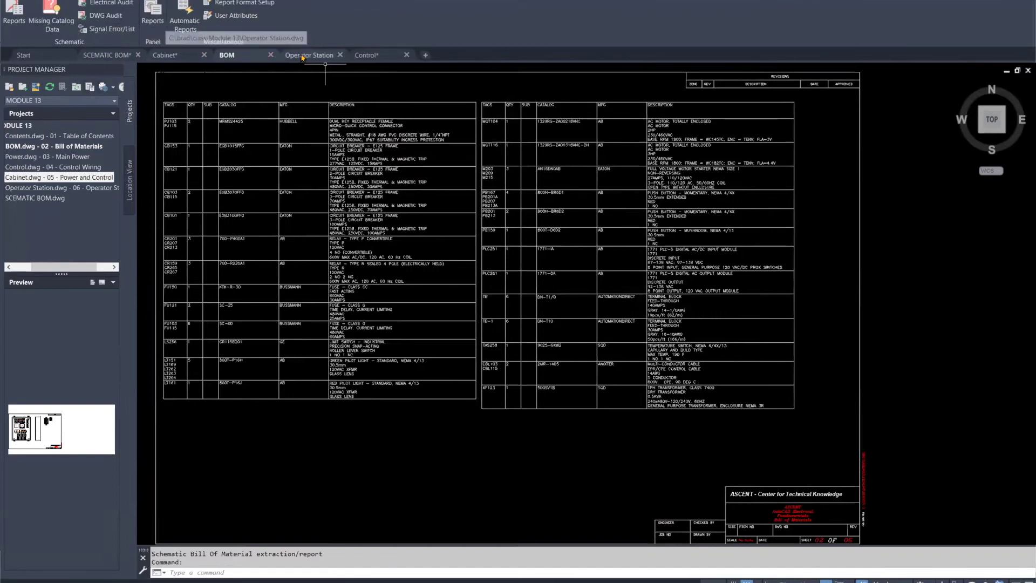
- Switch to the Control drawing and set up a General spreadsheet export for the active drawing in Excel format
click(367, 55)
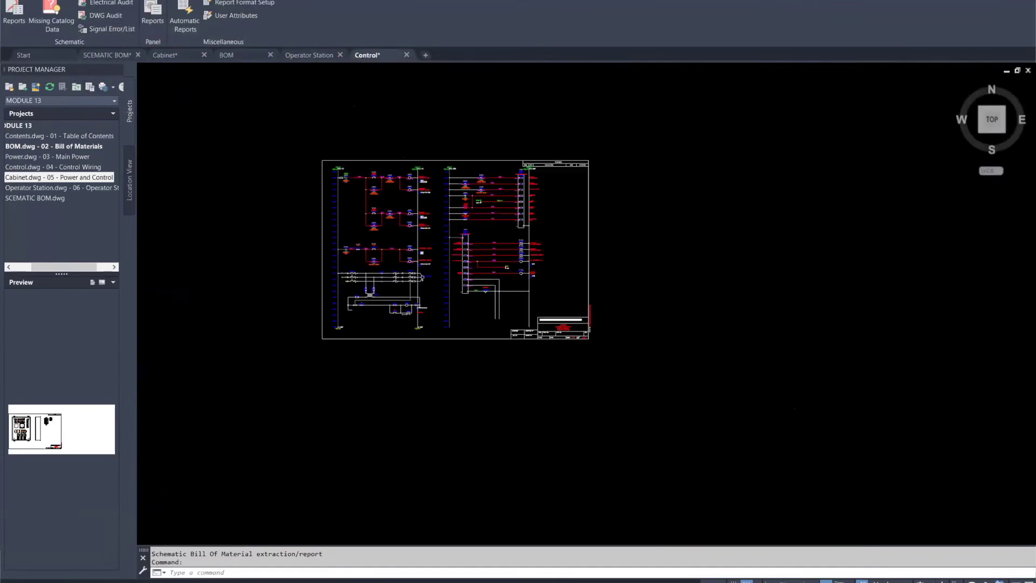
scroll(410, 216, up, 4)
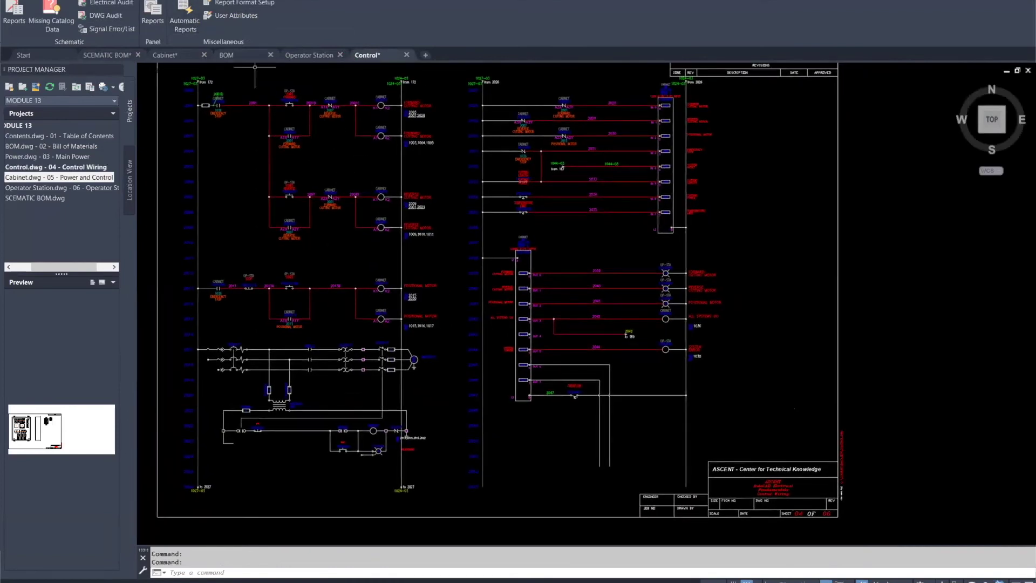
click(253, 2)
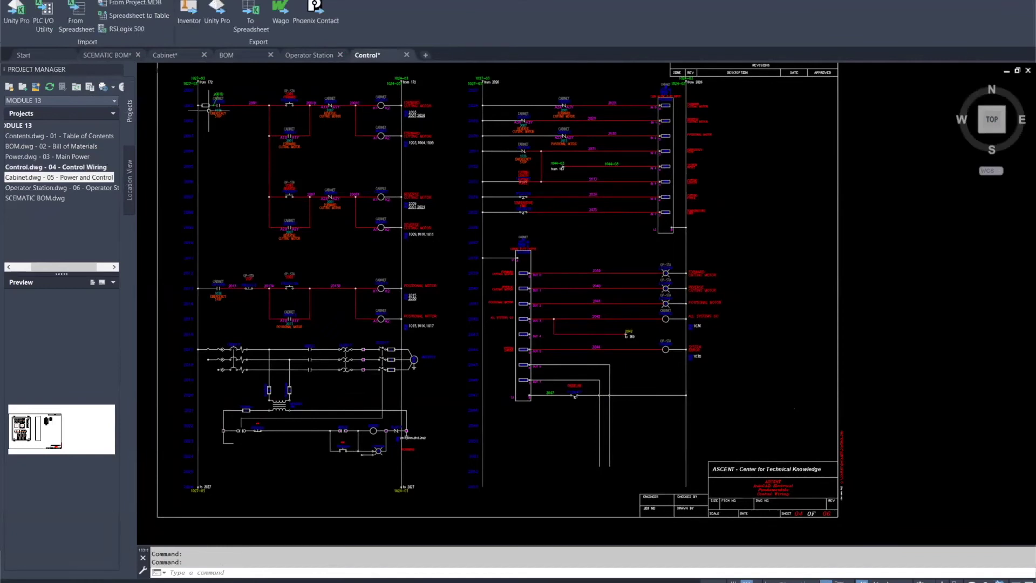
scroll(162, 135, down, 2)
middle_drag(199, 157, 215, 144)
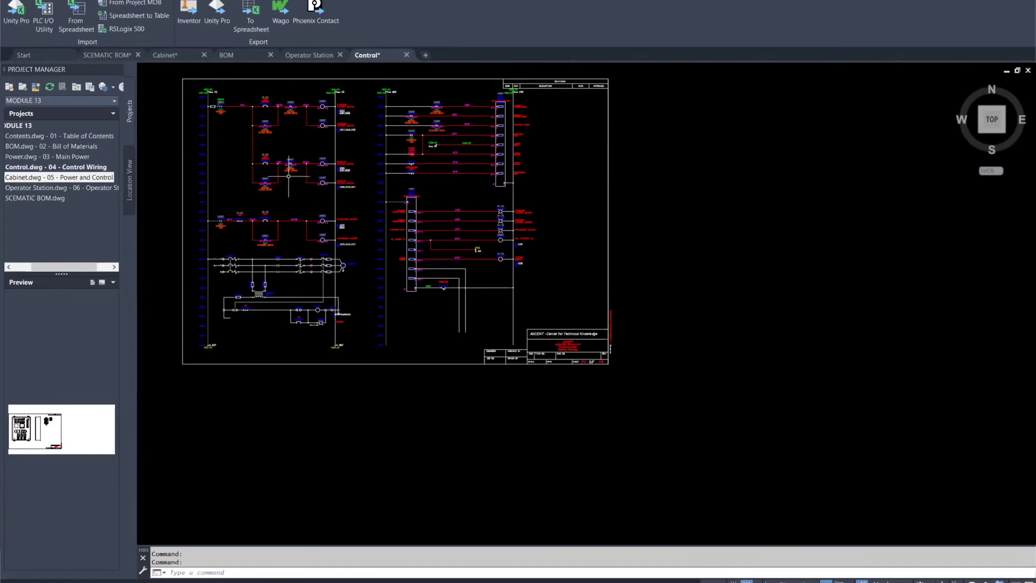
click(251, 22)
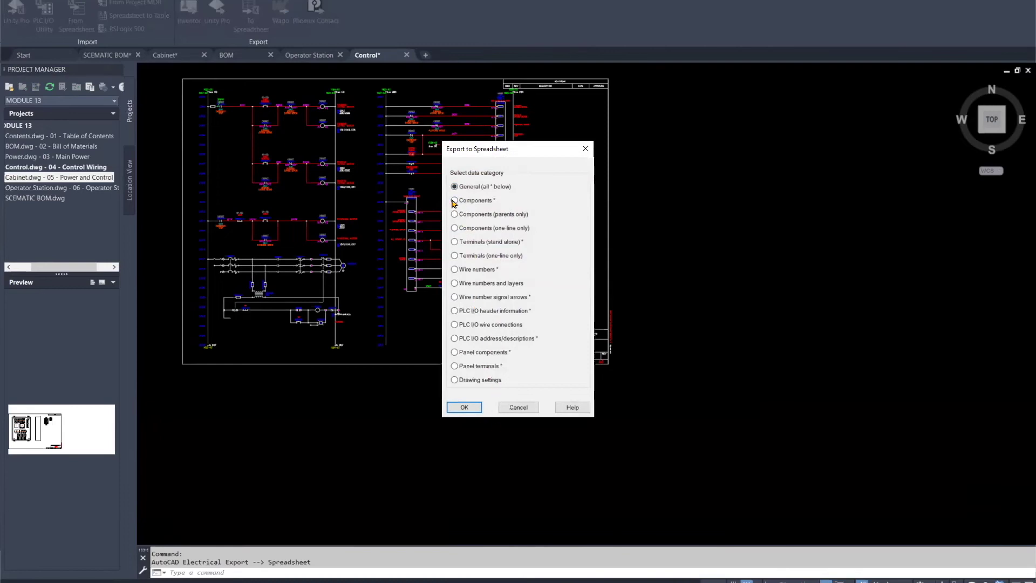
click(463, 406)
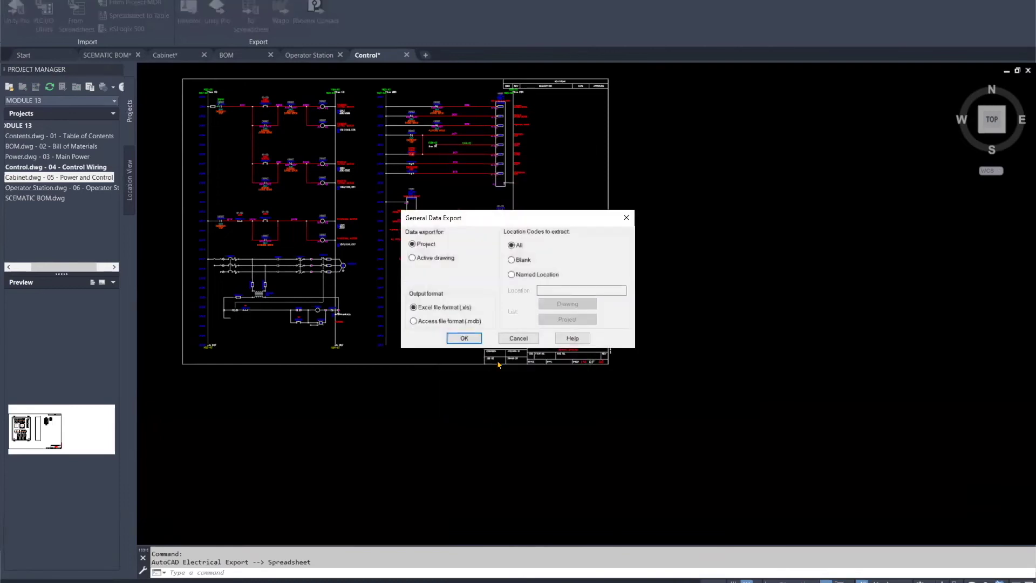
click(412, 259)
click(464, 338)
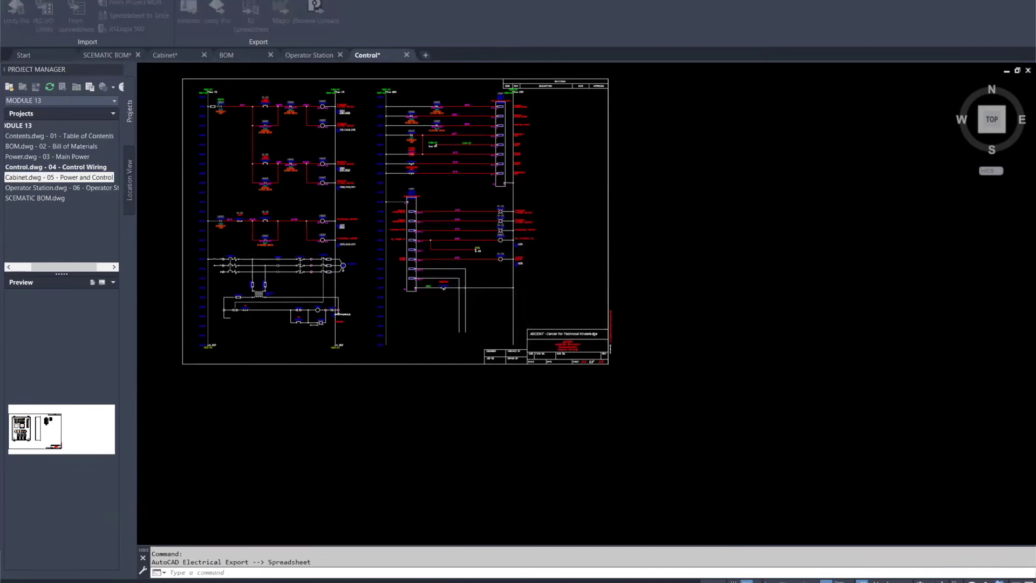
- Save the export as Control.xls in the Documents folder, replacing the existing file
click(428, 249)
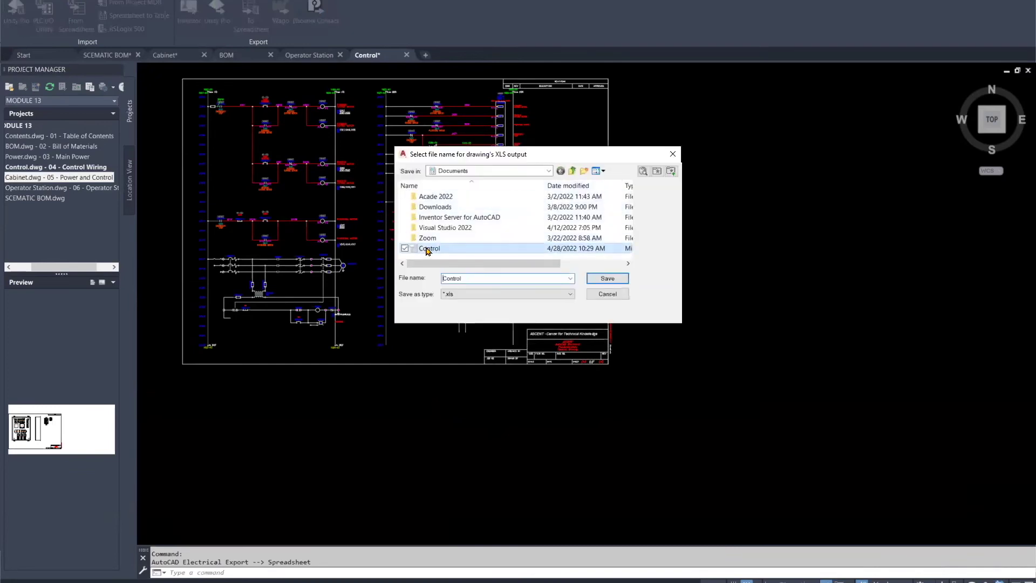
click(607, 279)
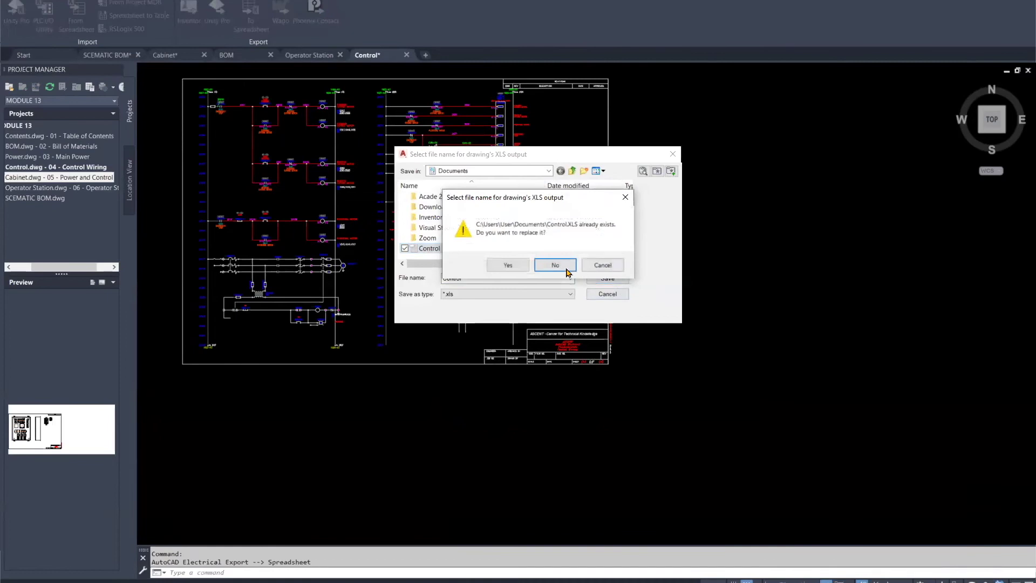
click(511, 265)
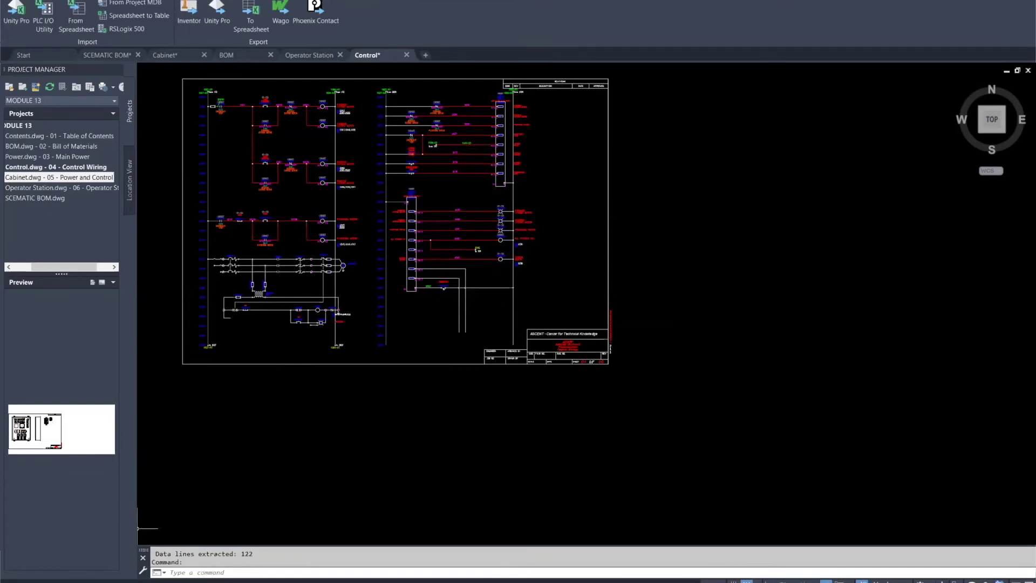
- Open the exported Control spreadsheet from File Explorer's recent files in OpenOffice and dismiss the macro warning
key(super+e)
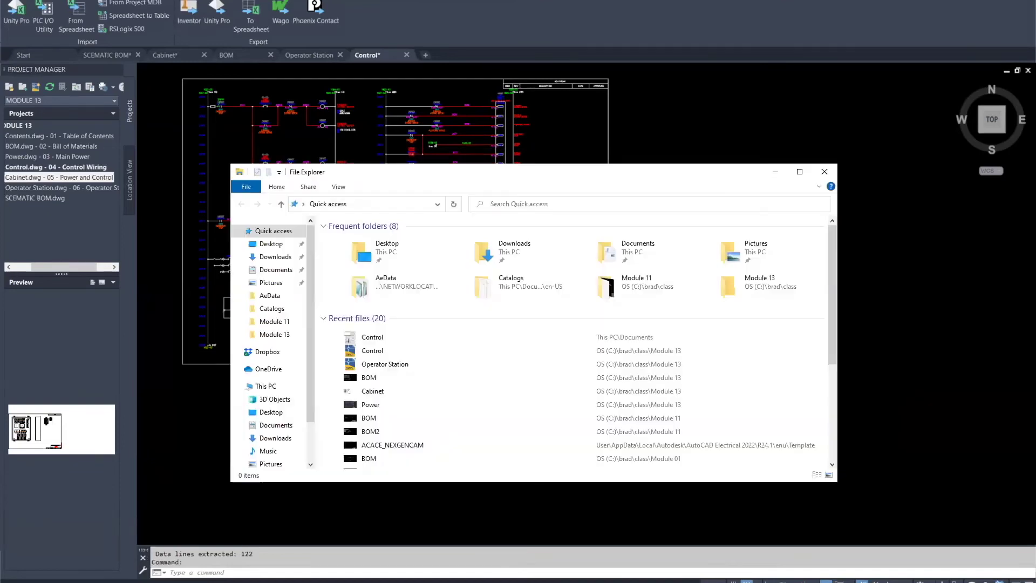
click(372, 337)
double_click(371, 337)
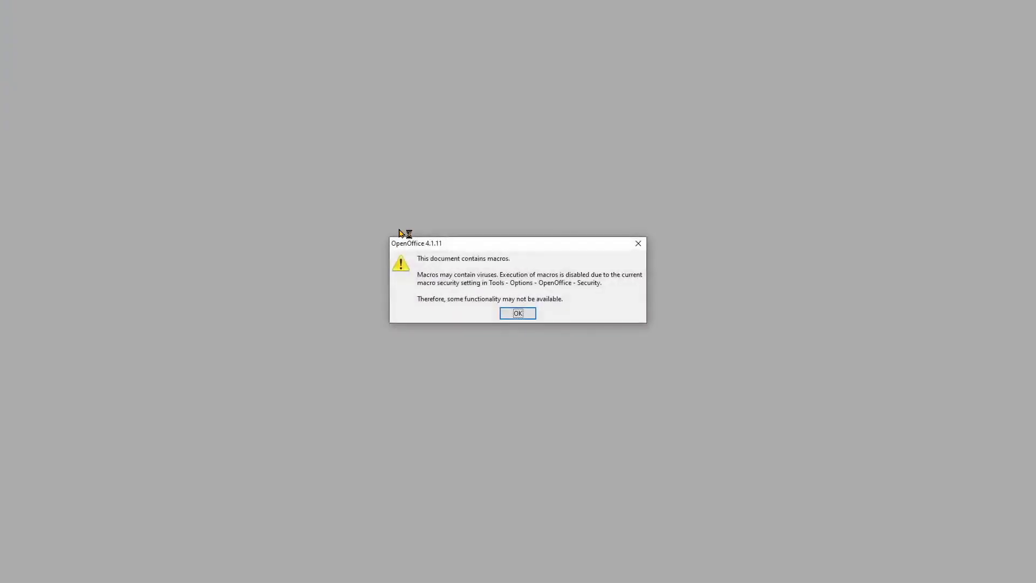
click(518, 313)
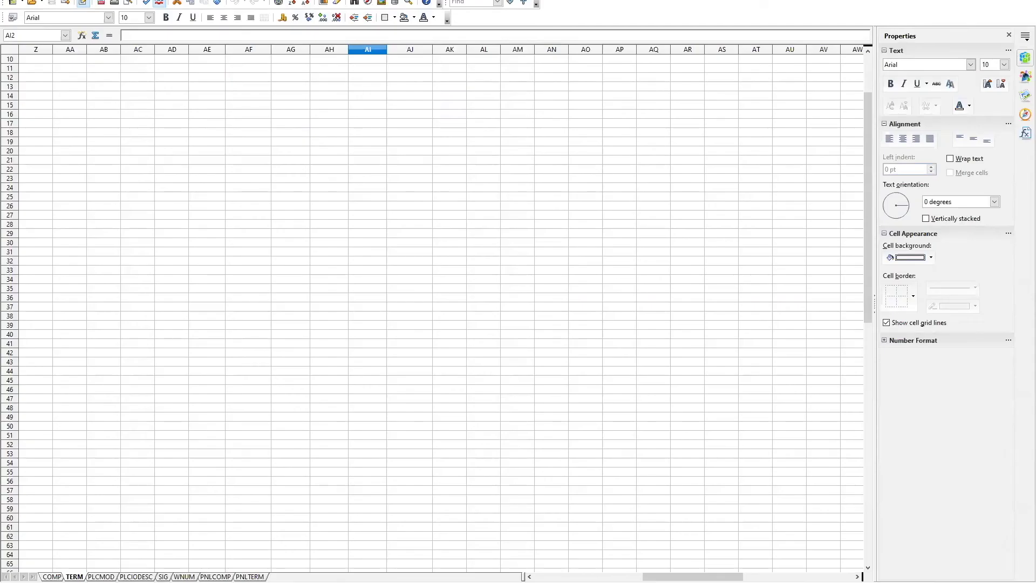
- Examine the exported component, PLC module and PLC I/O description data on the COMP, PLCMOD and PLCIODESC sheets
click(52, 576)
scroll(184, 133, down, 1)
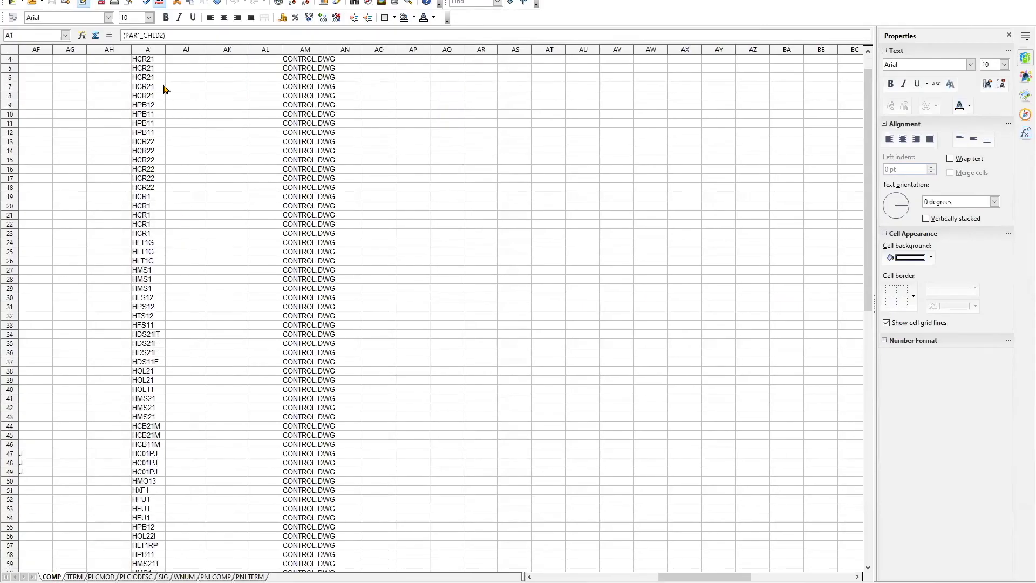
click(99, 577)
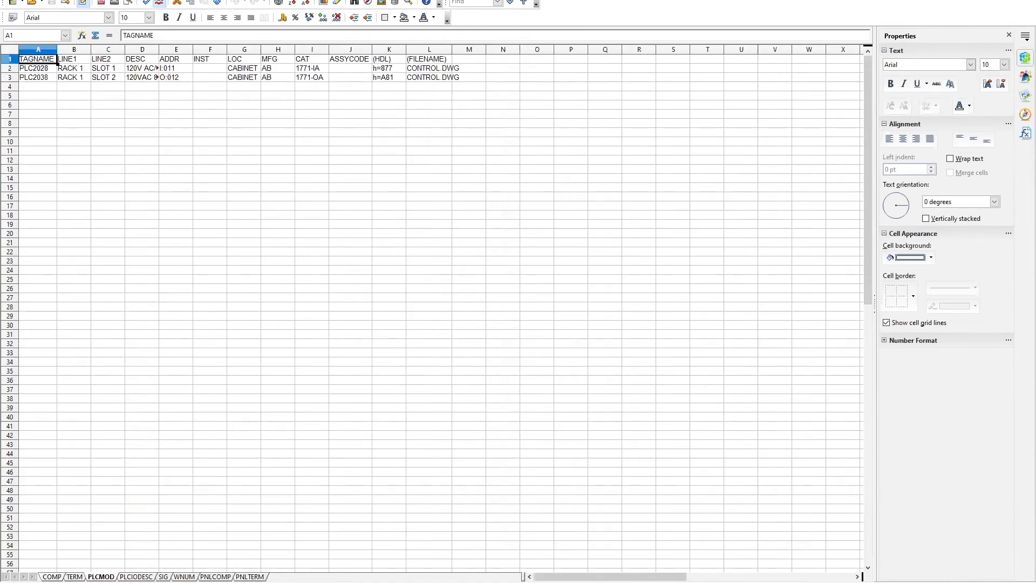
click(134, 576)
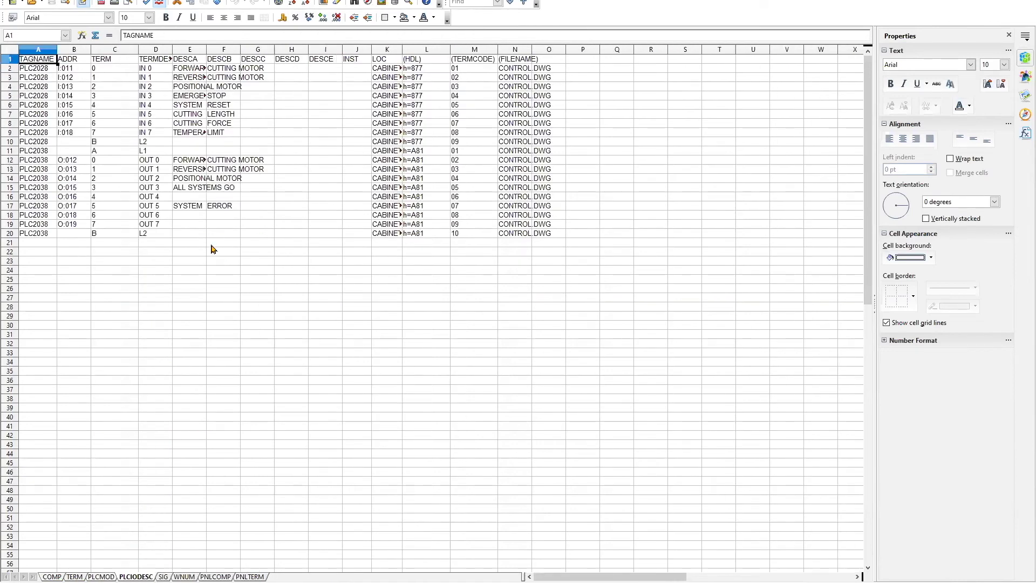
click(77, 577)
click(68, 575)
scroll(214, 199, up, 1)
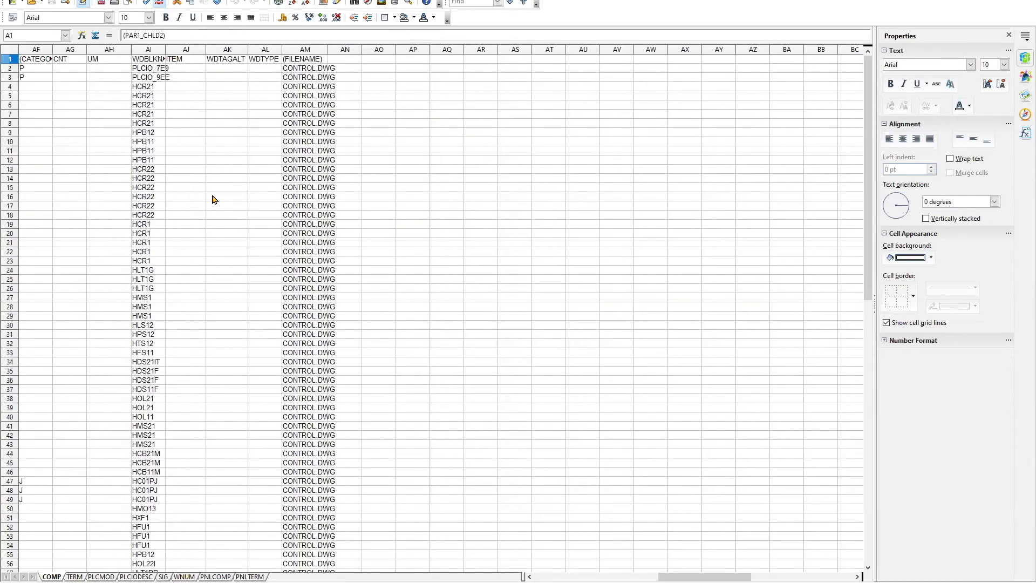
scroll(214, 210, down, 7)
scroll(221, 258, up, 7)
- Go through the remaining sheets up to PNLTERM, return to COMP, and close the spreadsheet and File Explorer
key(ctrl+Page_Down)
key(ctrl+Page_Down)
key(ctrl+Page_Down)
key(ctrl+Page_Down)
key(ctrl+Page_Down)
key(ctrl+Page_Down)
key(ctrl+Page_Down)
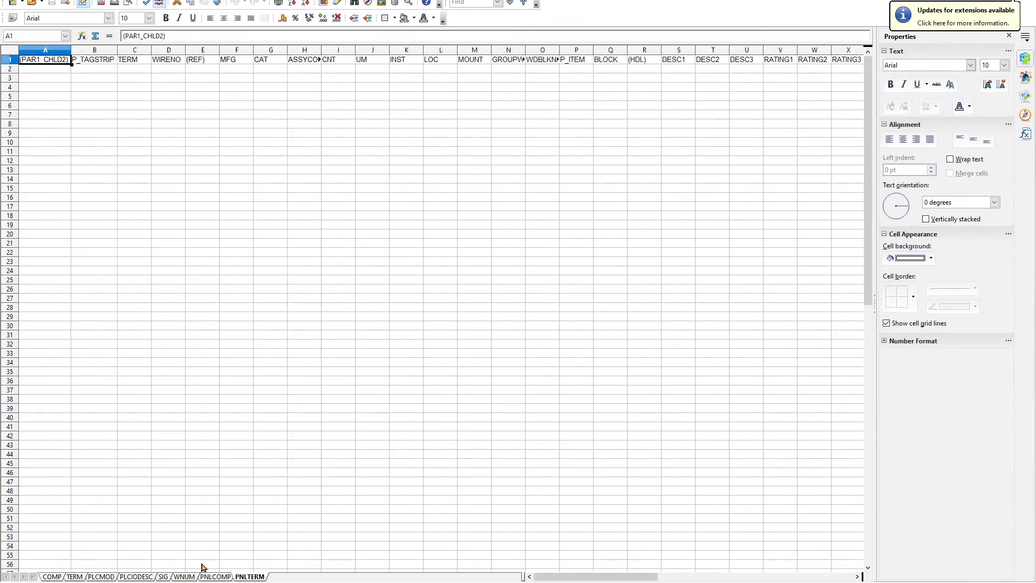
click(52, 576)
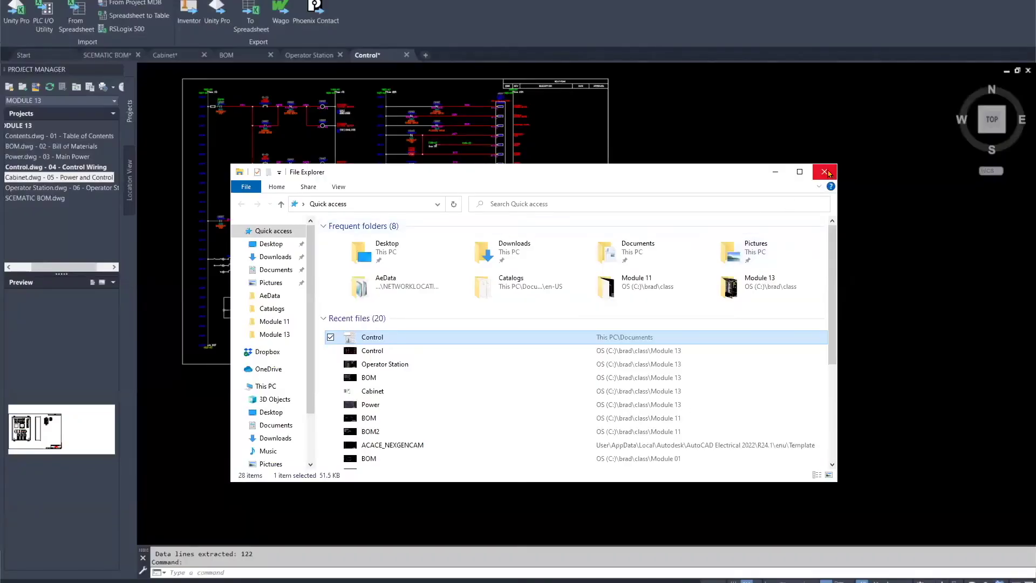
click(831, 166)
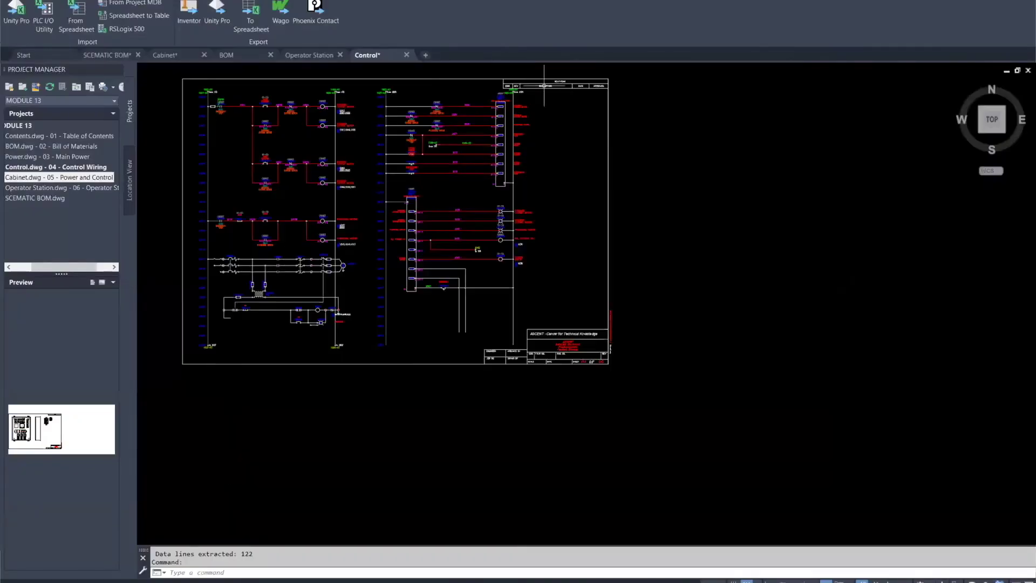
- Update only the active Control drawing from the exported Control spreadsheet, keeping new values forced to upper case
click(74, 17)
click(457, 251)
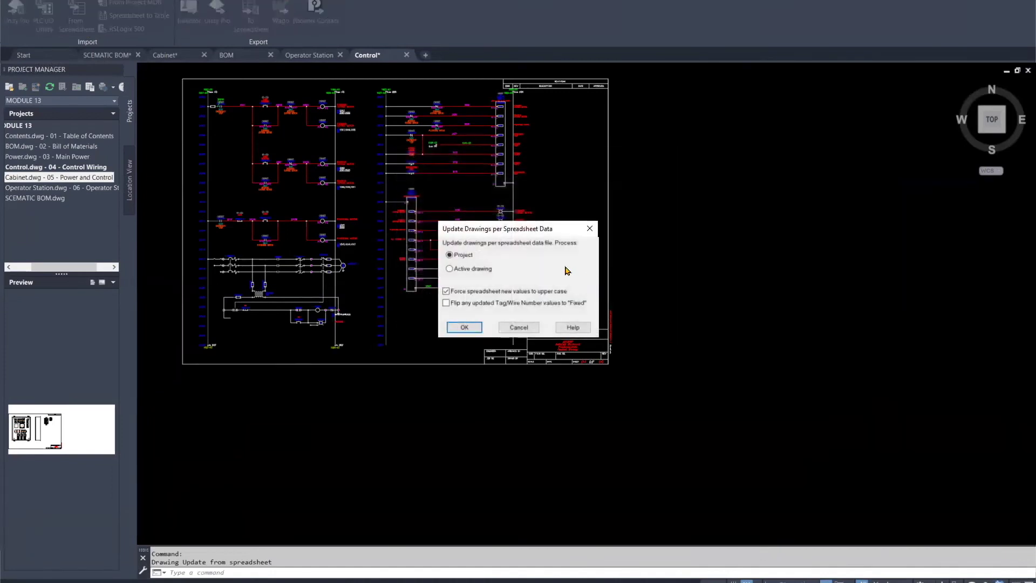
click(450, 269)
click(465, 327)
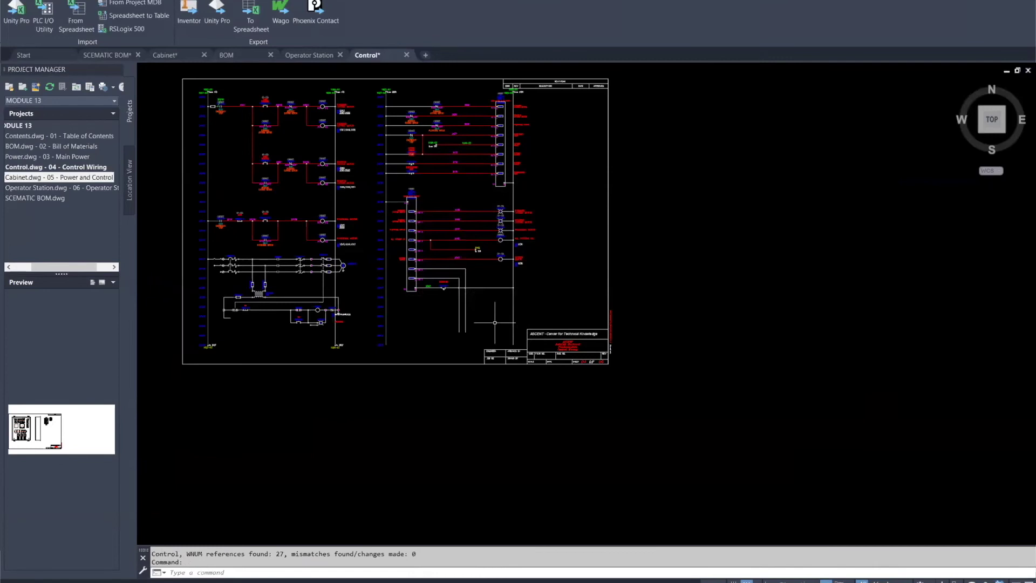
- Open the PLC I/O Utility to view its spreadsheet file selection and close it without choosing a file
click(47, 23)
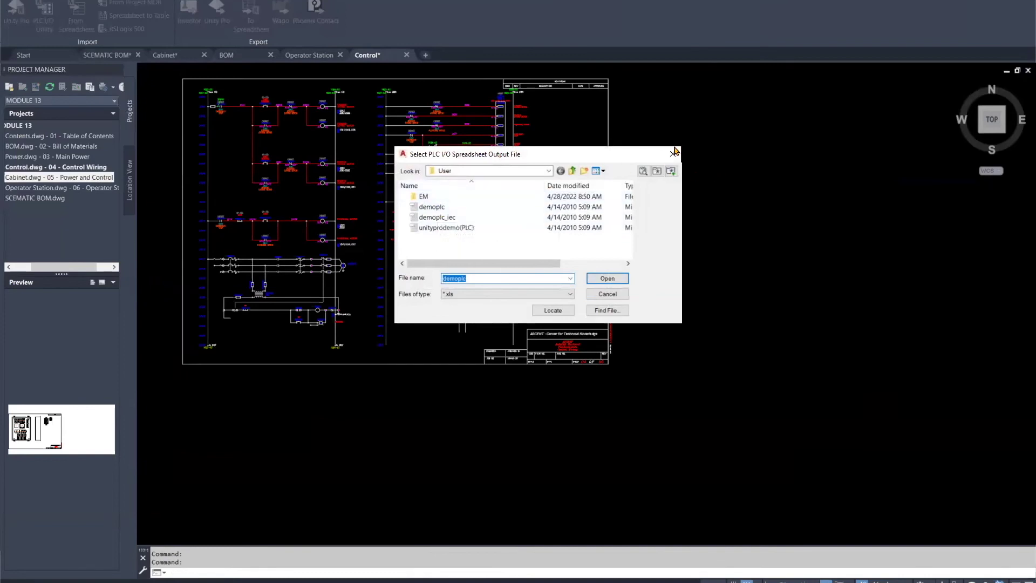
click(674, 152)
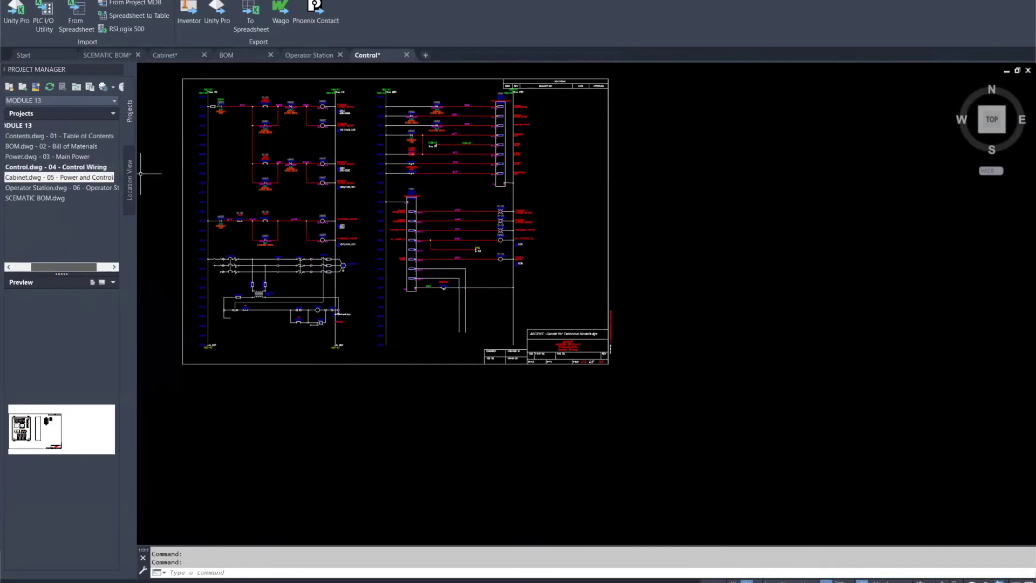
- Examine the Control wiring drawing, including its title block, PLC modules and motor control rungs
click(11, 126)
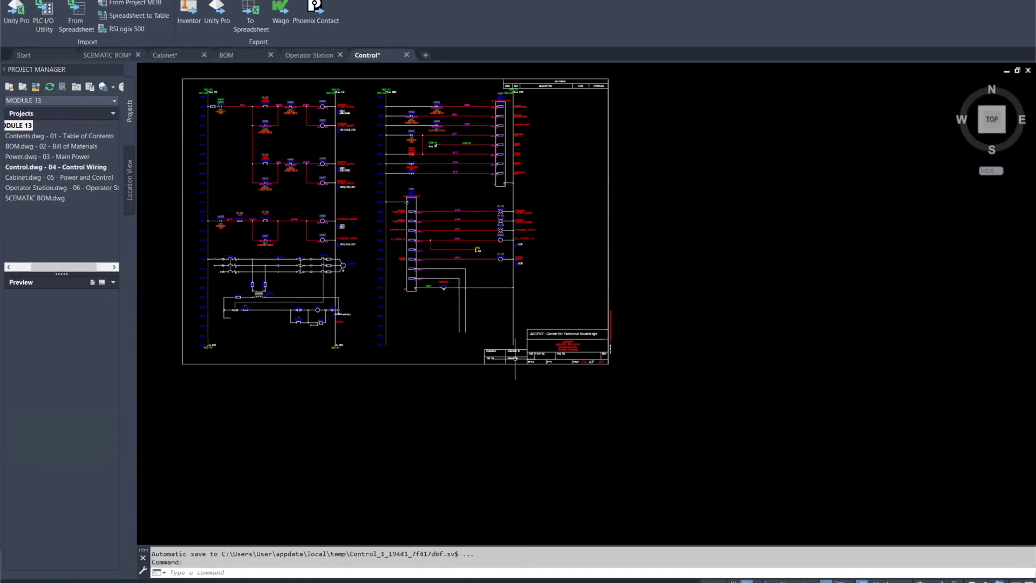
scroll(466, 324, up, 4)
scroll(467, 324, down, 6)
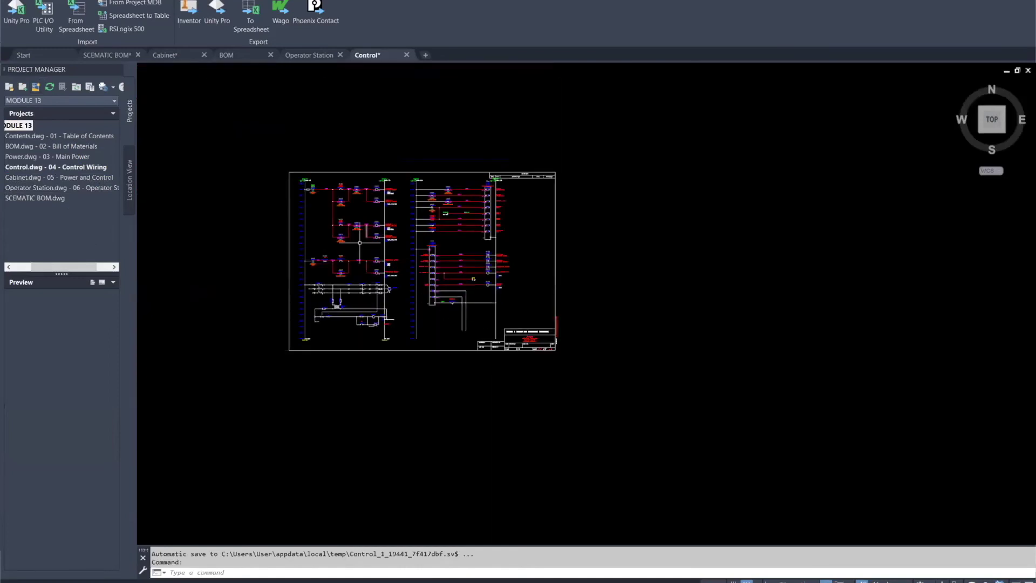
scroll(346, 252, up, 4)
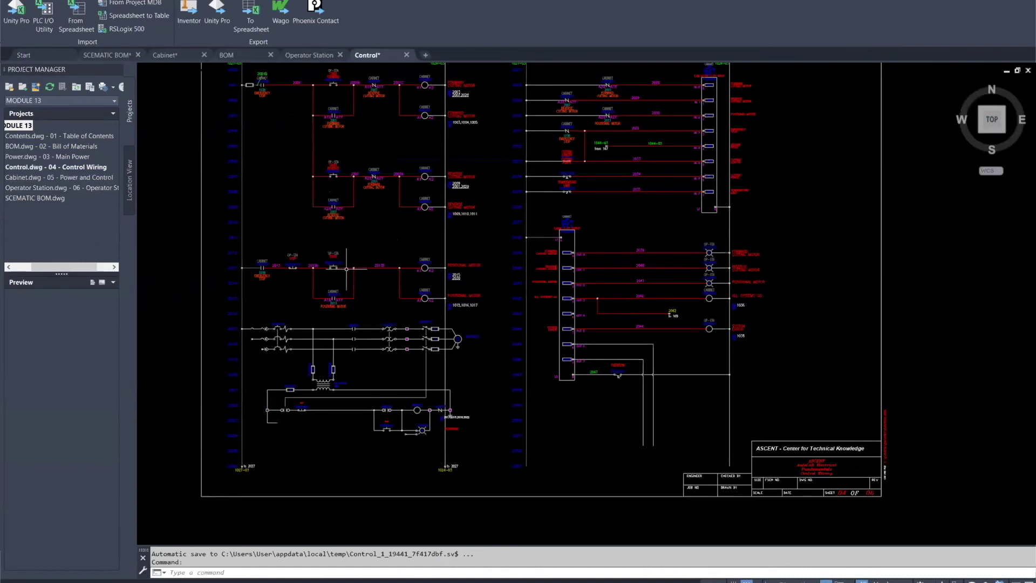
mouse_move(348, 267)
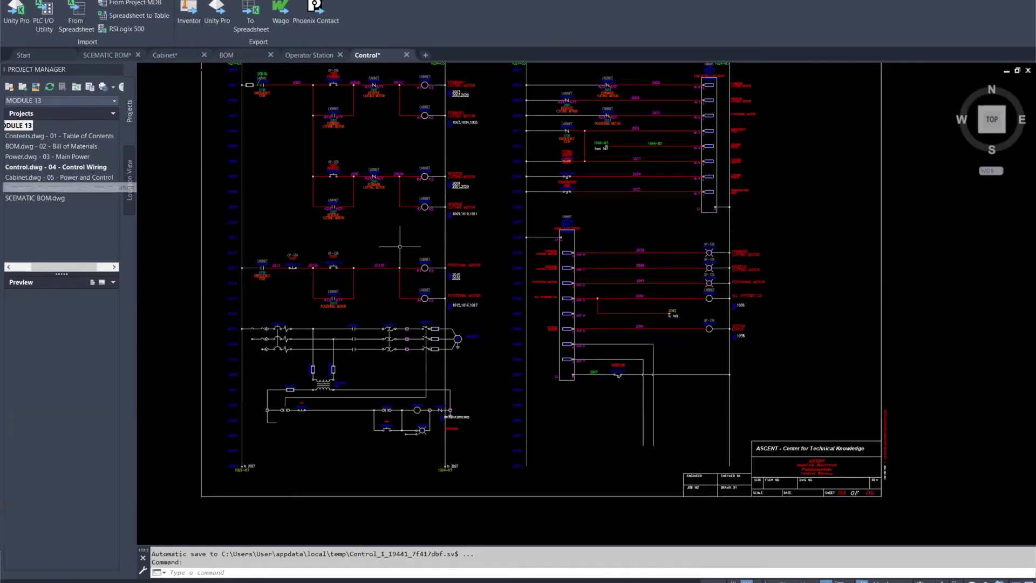
scroll(810, 468, up, 7)
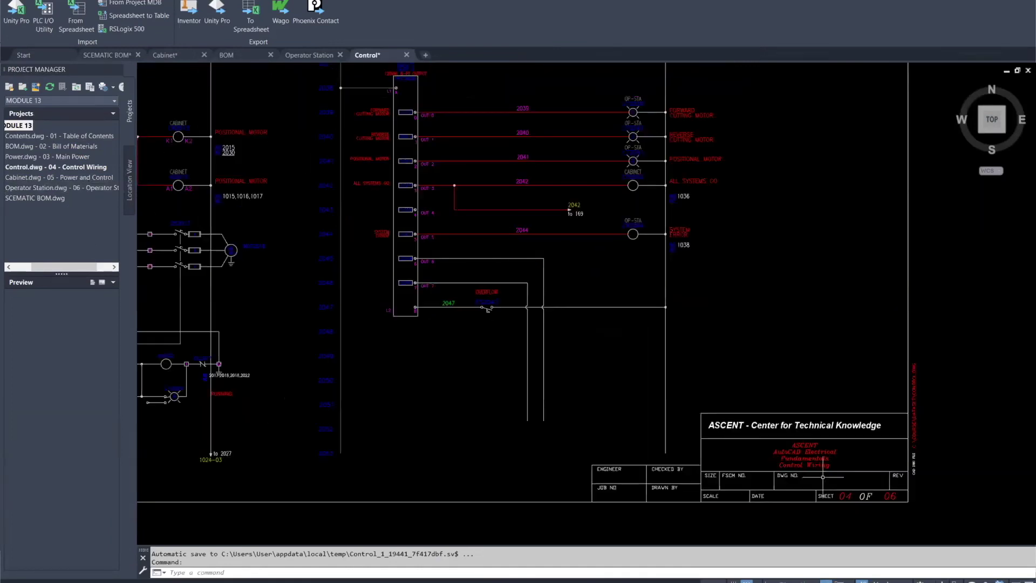
scroll(772, 452, down, 4)
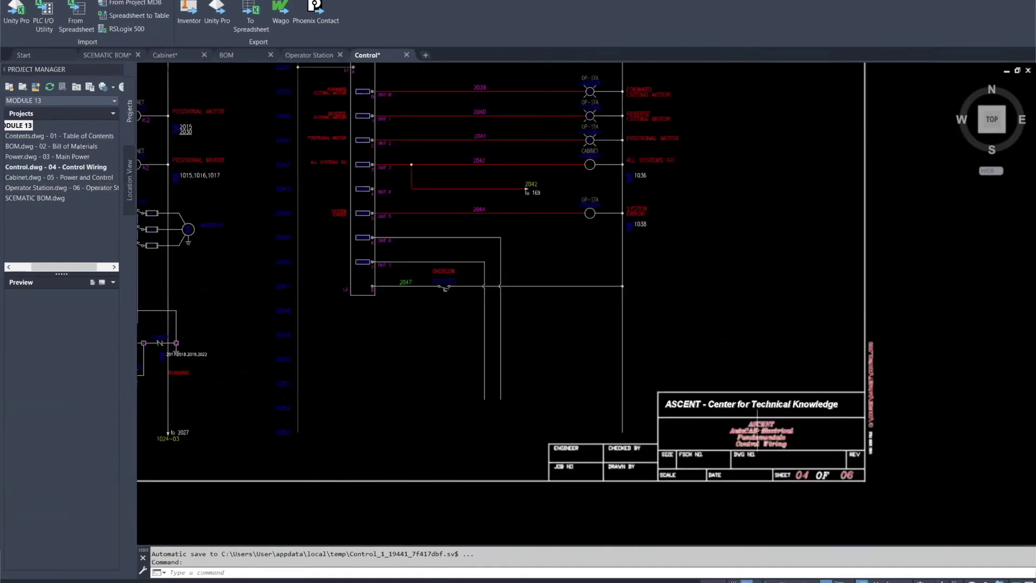
scroll(756, 432, up, 4)
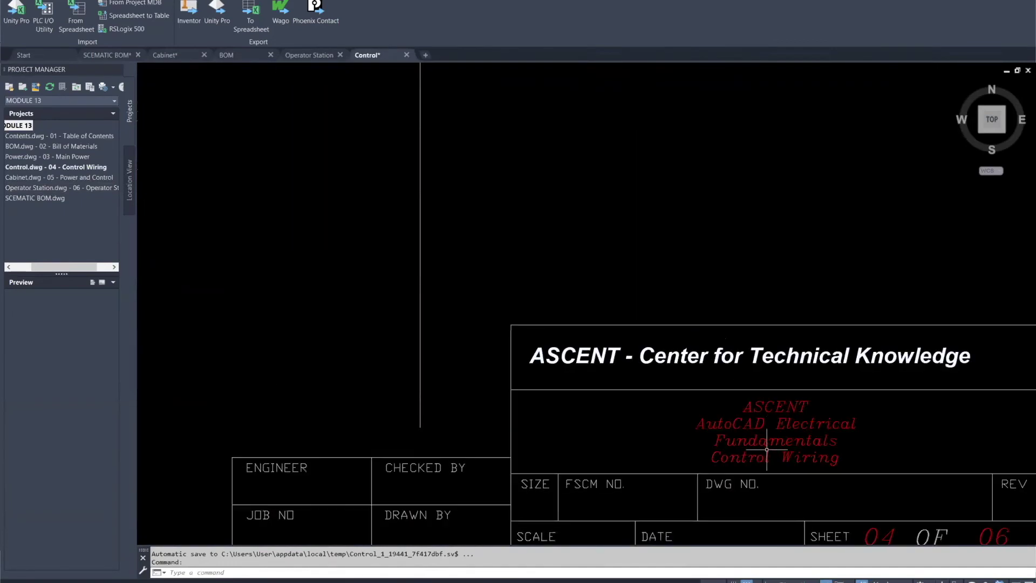
scroll(754, 430, down, 5)
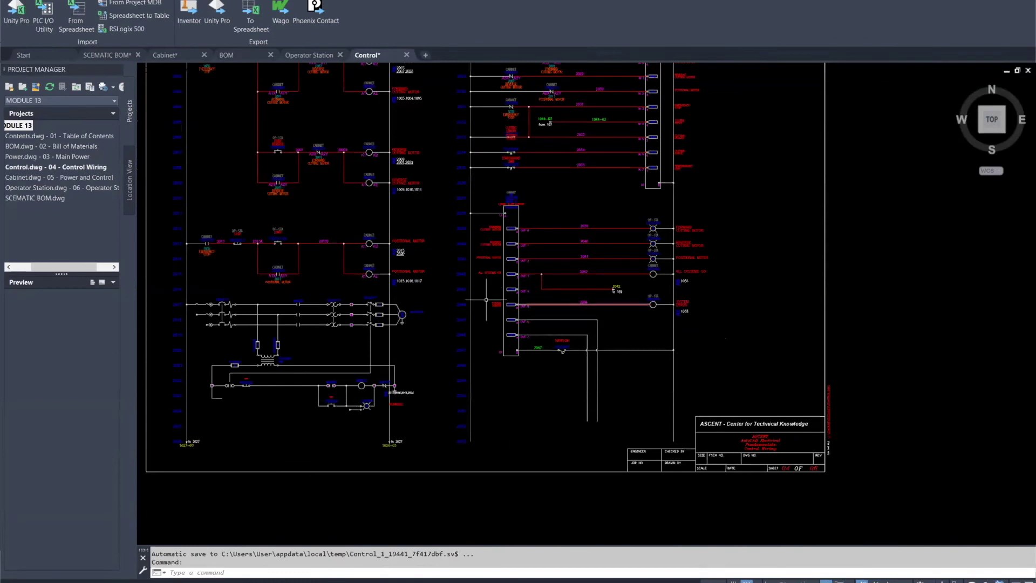
scroll(290, 184, down, 2)
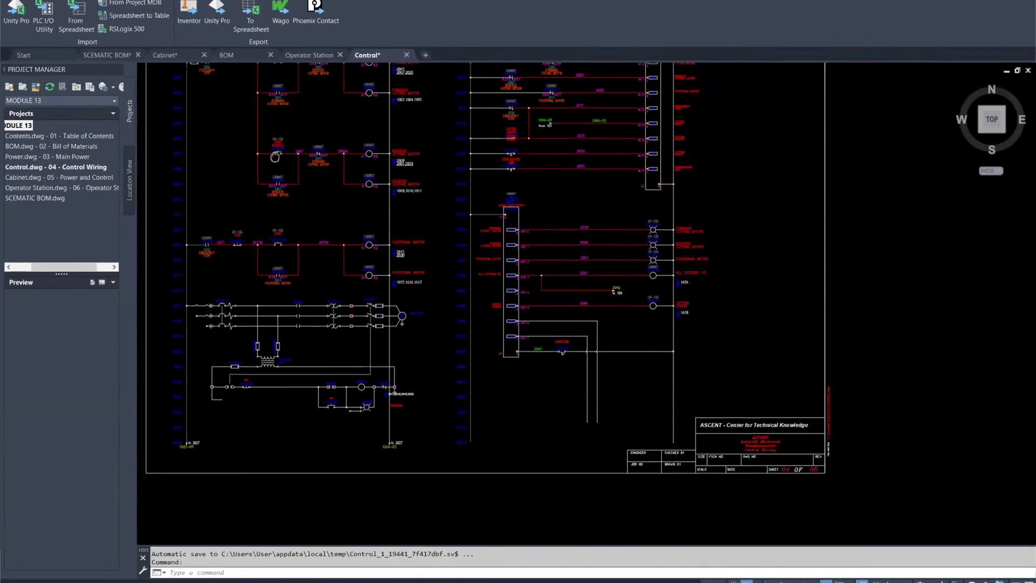
scroll(290, 212, up, 5)
scroll(290, 212, down, 2)
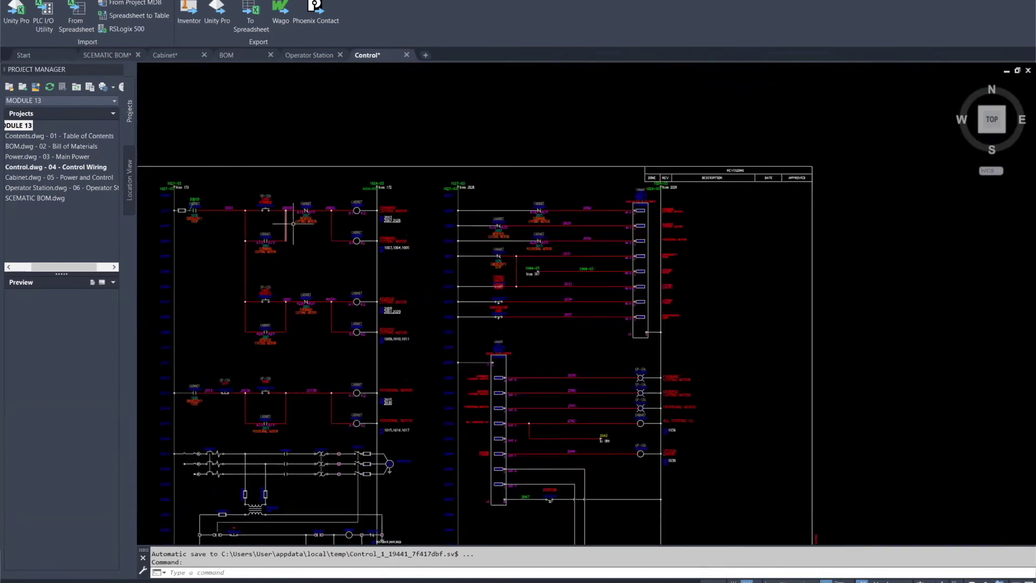
scroll(338, 249, down, 2)
scroll(286, 167, up, 4)
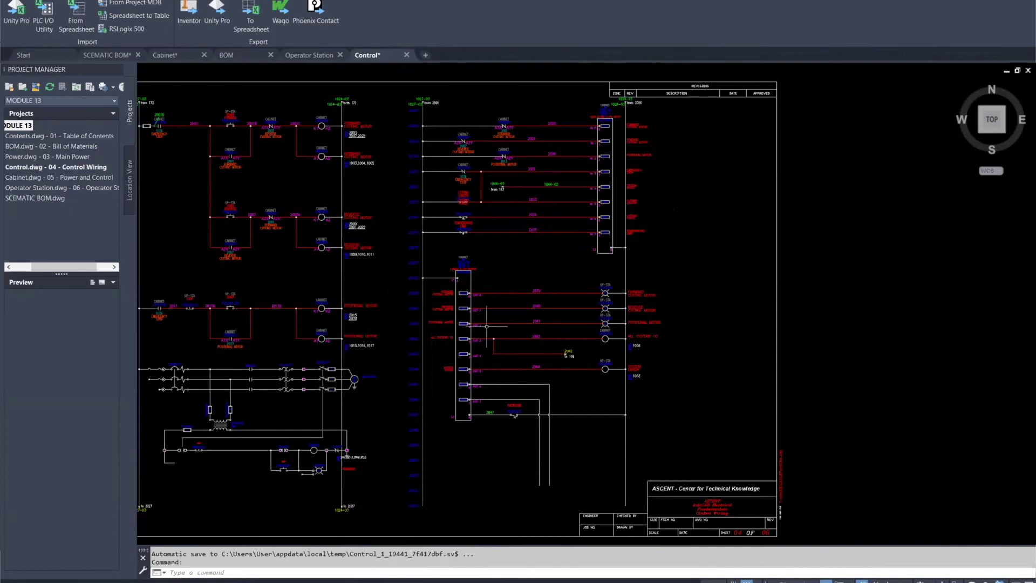
scroll(555, 347, down, 2)
middle_drag(555, 347, 555, 311)
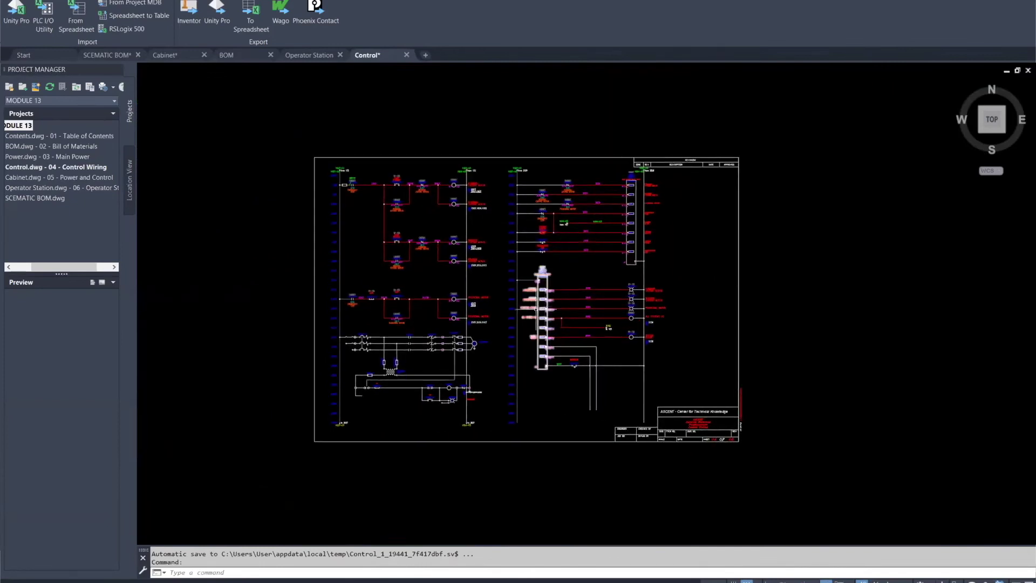